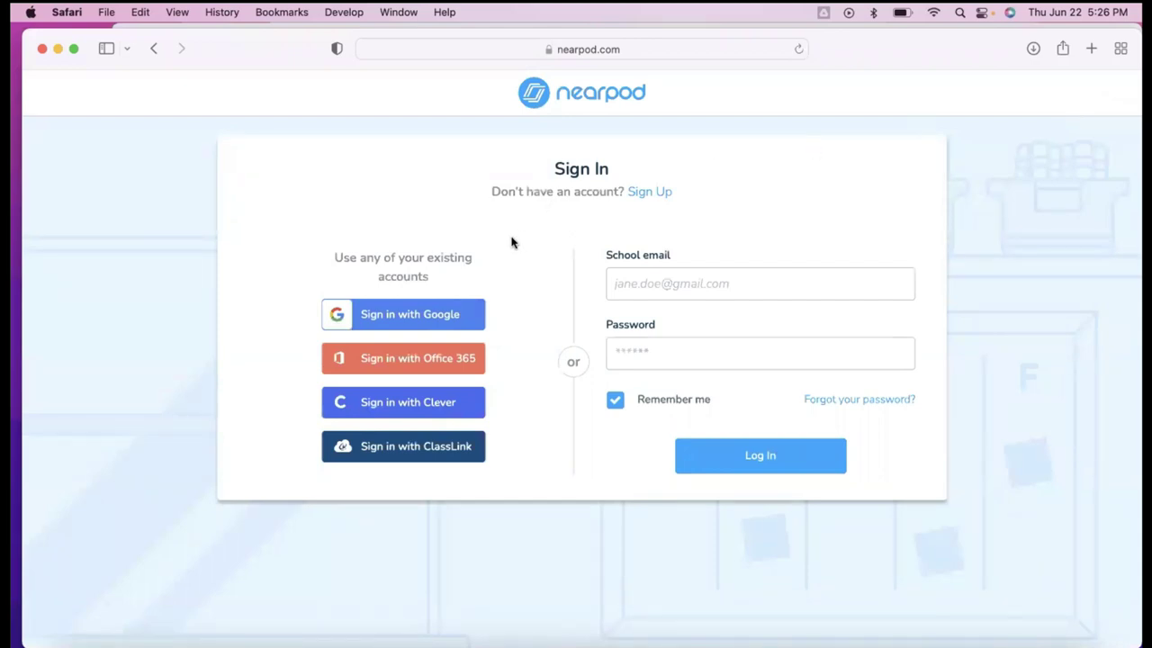
Step: Sign in to Nearpod with a Google account and check the account profile options
{"action": "left_click", "coordinate": [457, 317]}
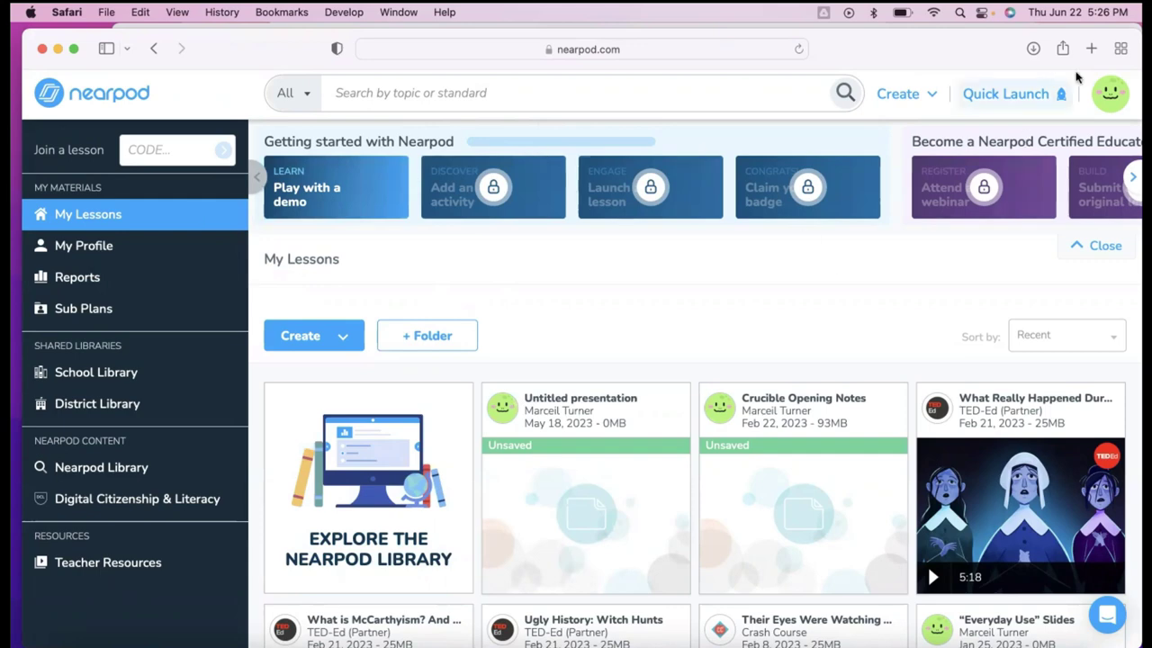
{"action": "left_click", "coordinate": [1110, 96]}
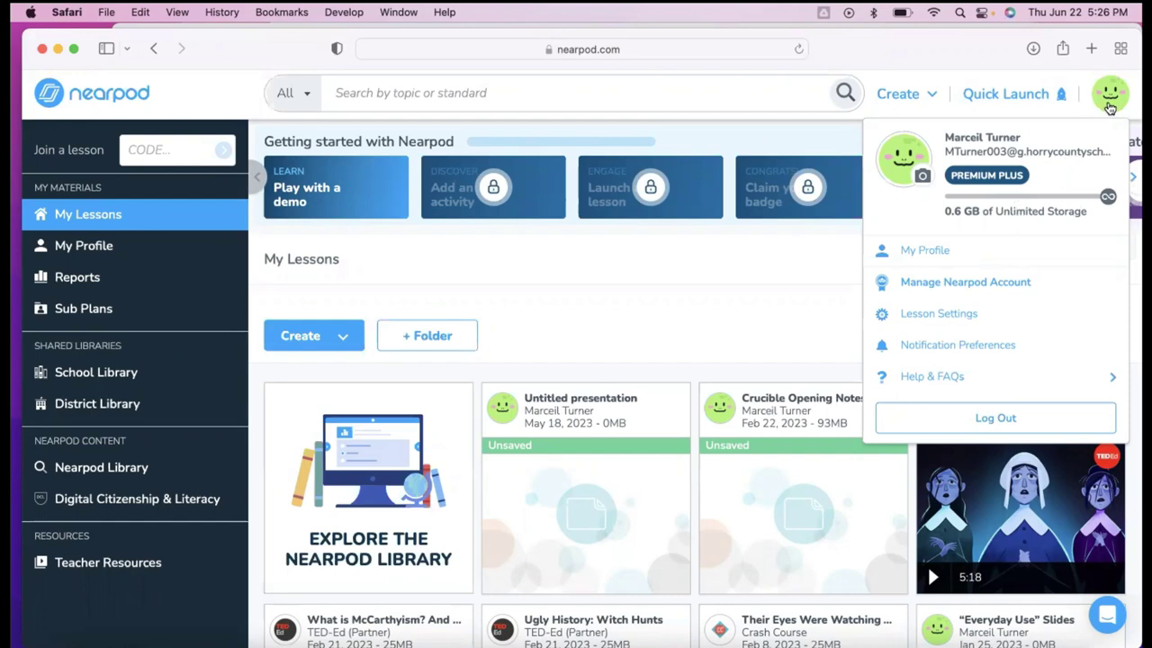
{"action": "left_click", "coordinate": [1110, 106]}
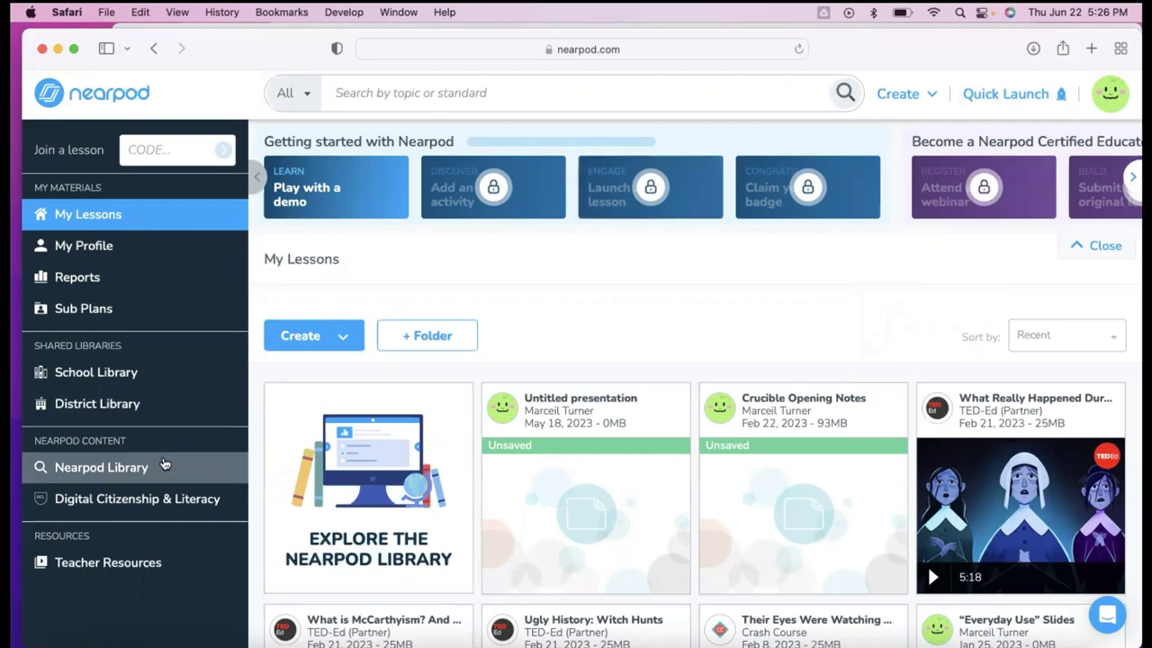
Step: Open the Nearpod Library and browse its content by publishers, grades and subjects
{"action": "left_click", "coordinate": [130, 469]}
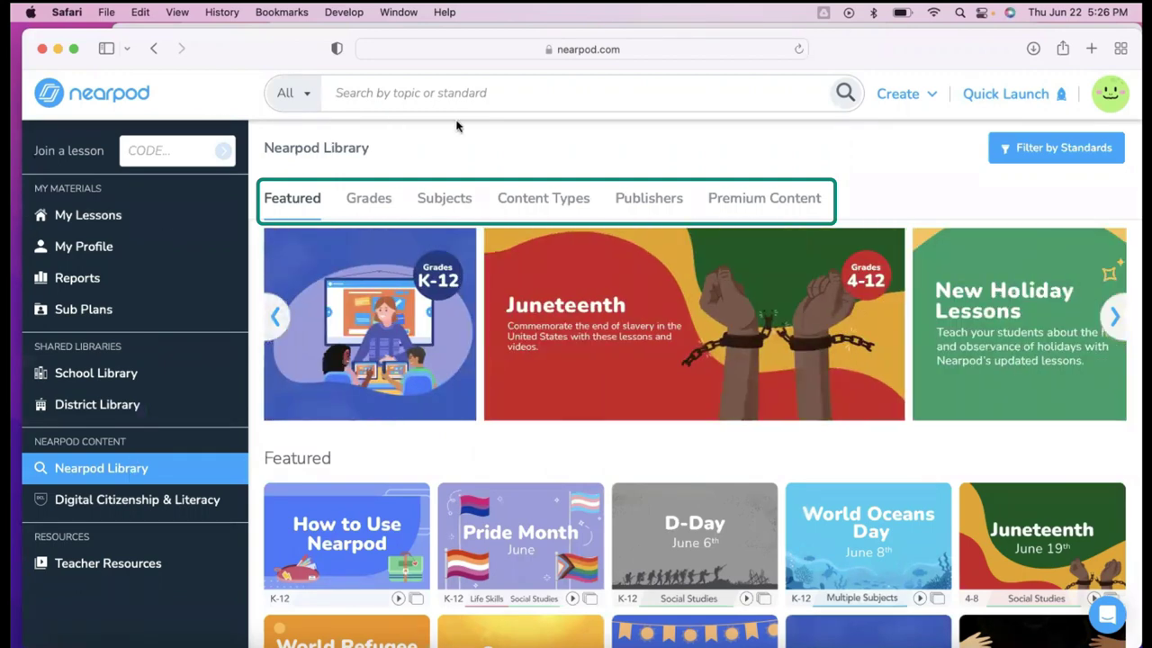
{"action": "left_click", "coordinate": [634, 201]}
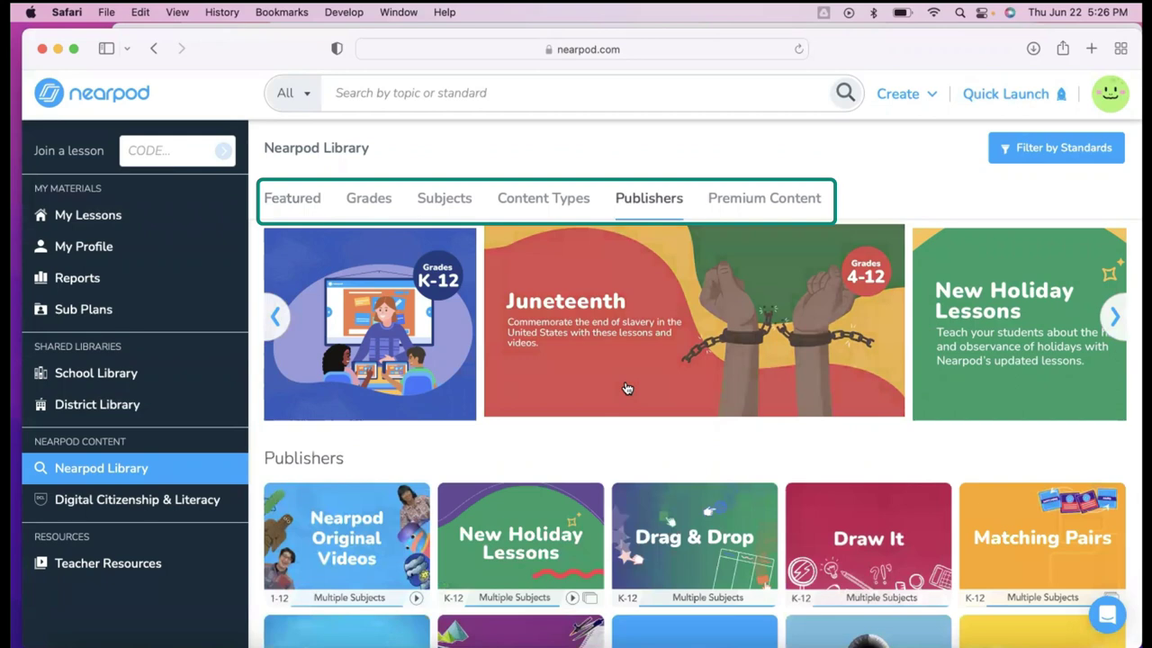
{"action": "scroll", "coordinate": [628, 388], "scroll_direction": "down", "scroll_amount": 3}
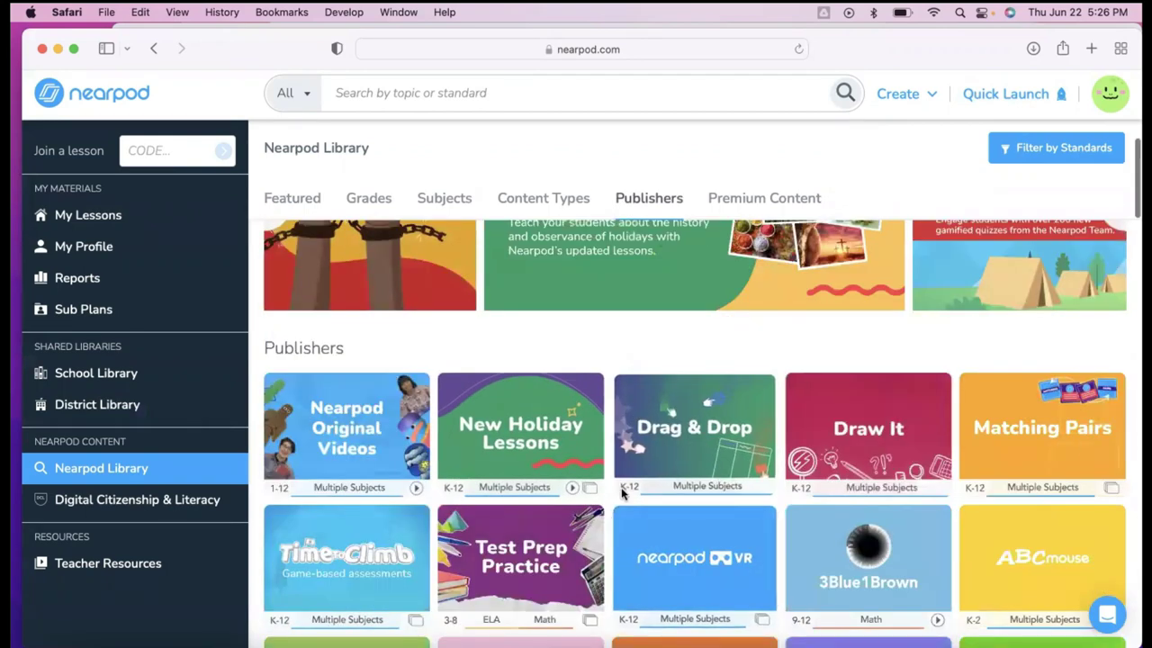
{"action": "scroll", "coordinate": [780, 471], "scroll_direction": "up", "scroll_amount": 3}
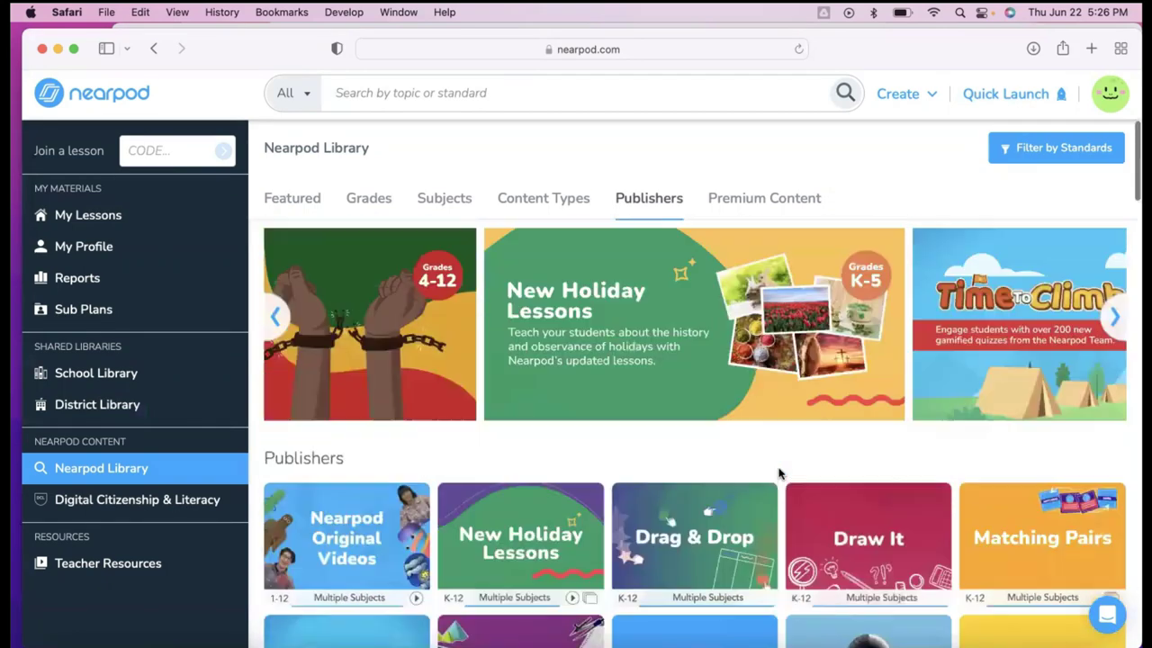
{"action": "left_click", "coordinate": [373, 196]}
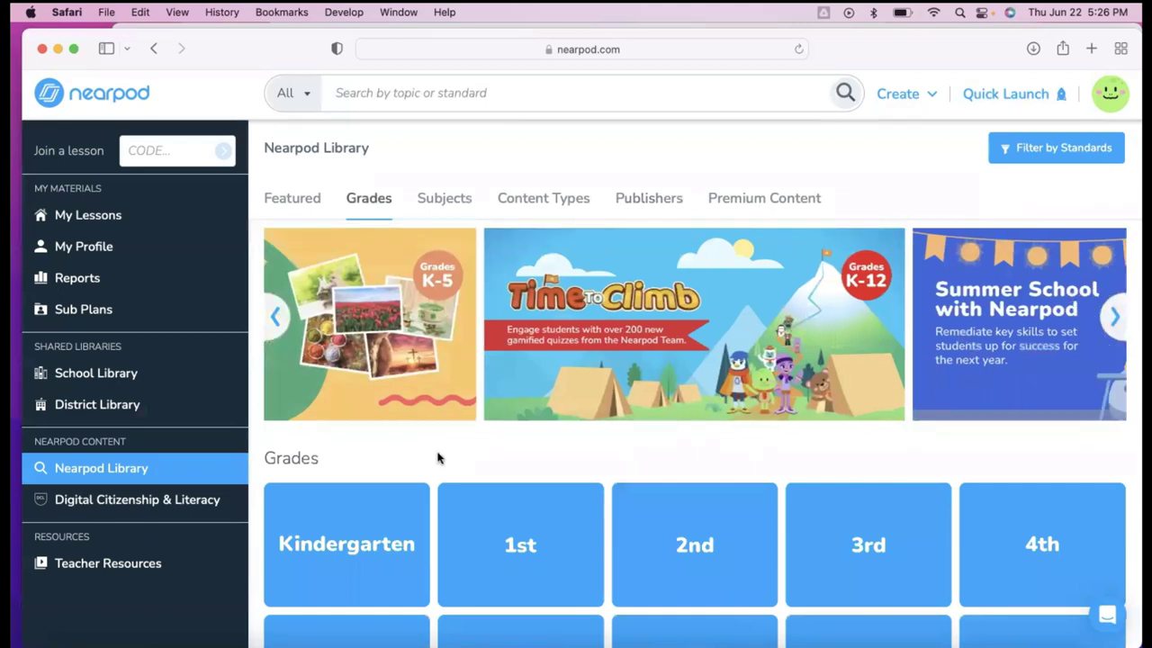
{"action": "scroll", "coordinate": [438, 459], "scroll_direction": "down", "scroll_amount": 3}
{"action": "left_click", "coordinate": [443, 196]}
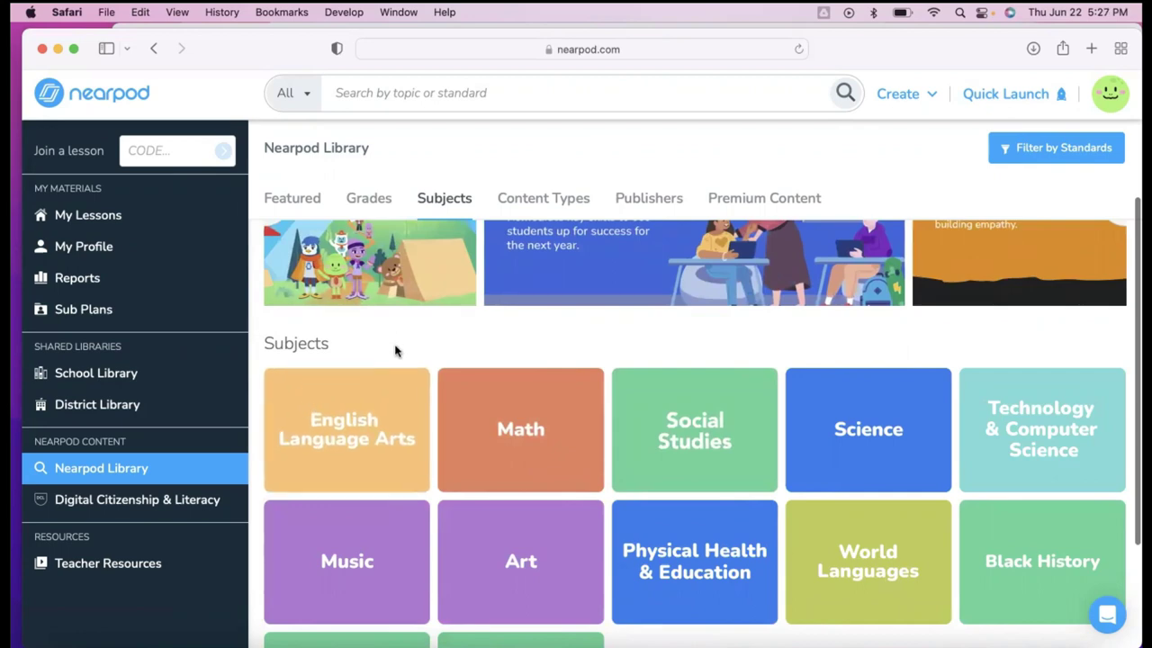
{"action": "scroll", "coordinate": [512, 344], "scroll_direction": "up", "scroll_amount": 2}
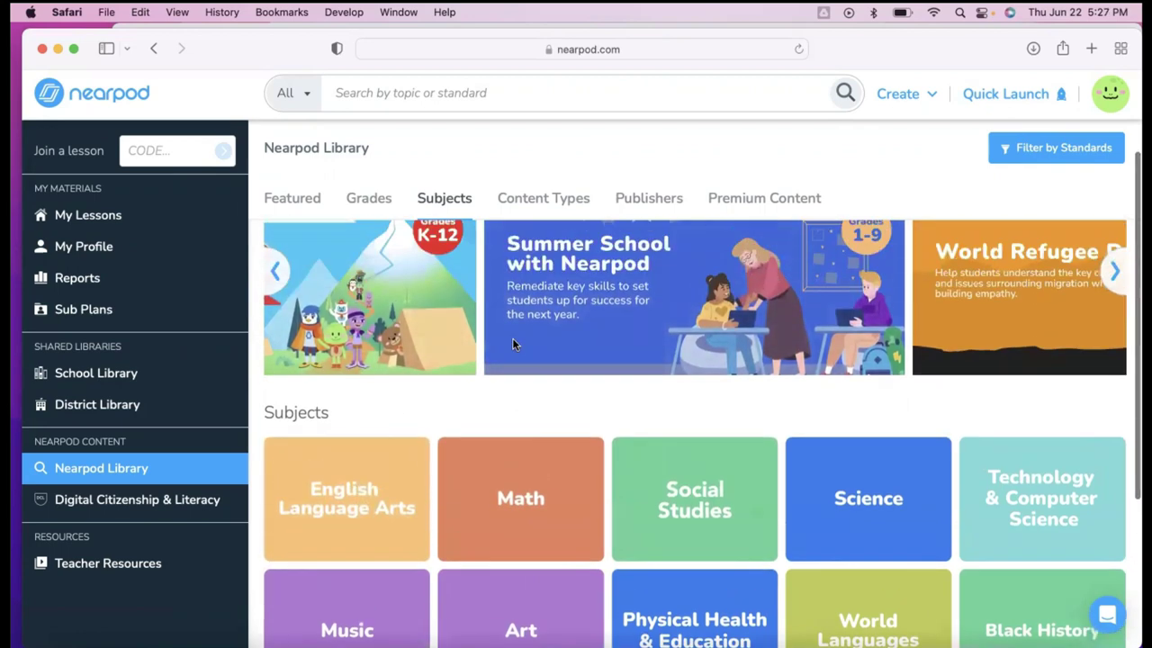
Step: Examine the academic standards and states offered by the library's standards filter, and close the filter without choosing any
{"action": "left_click", "coordinate": [1009, 153]}
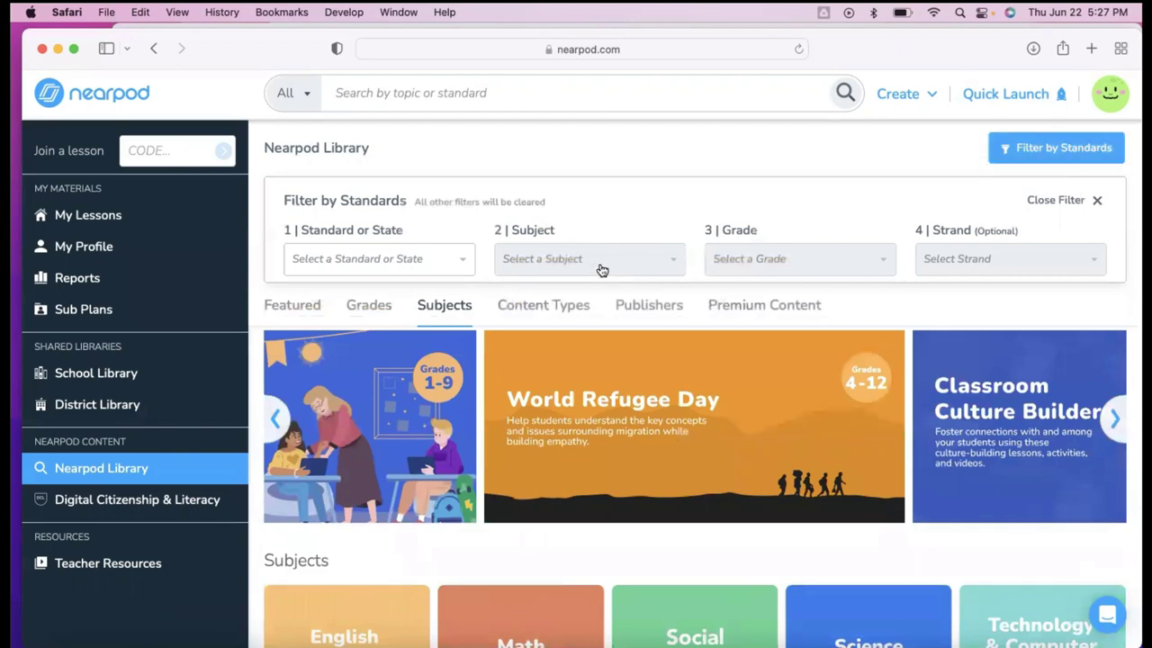
{"action": "left_click", "coordinate": [468, 264]}
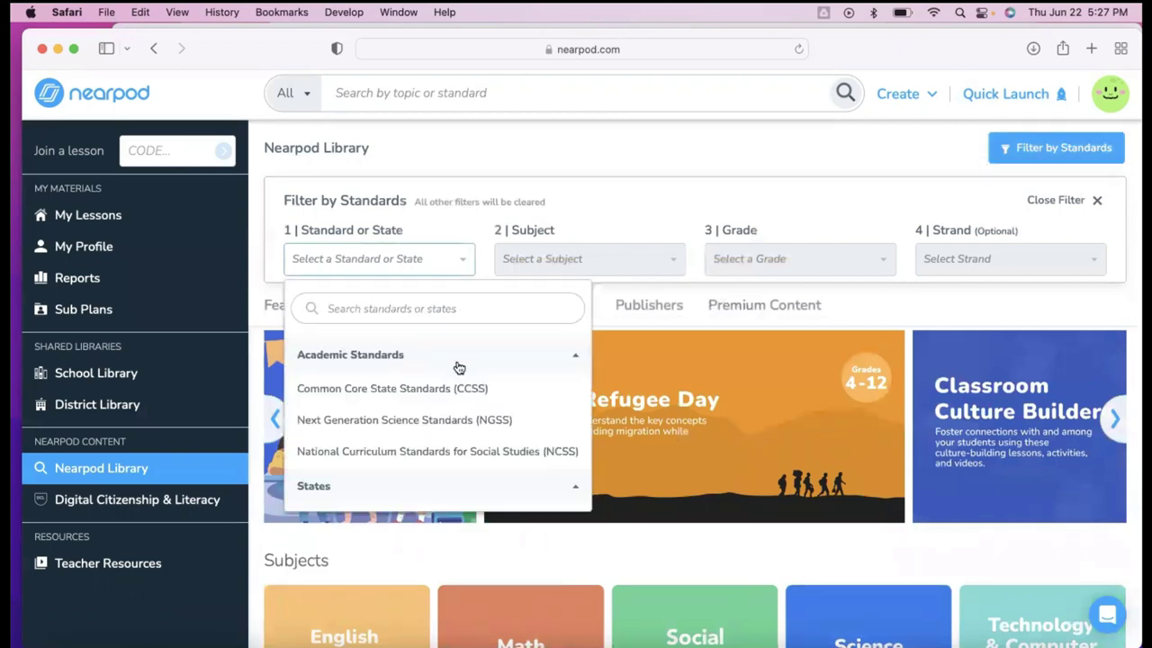
{"action": "scroll", "coordinate": [459, 367], "scroll_direction": "down", "scroll_amount": 5}
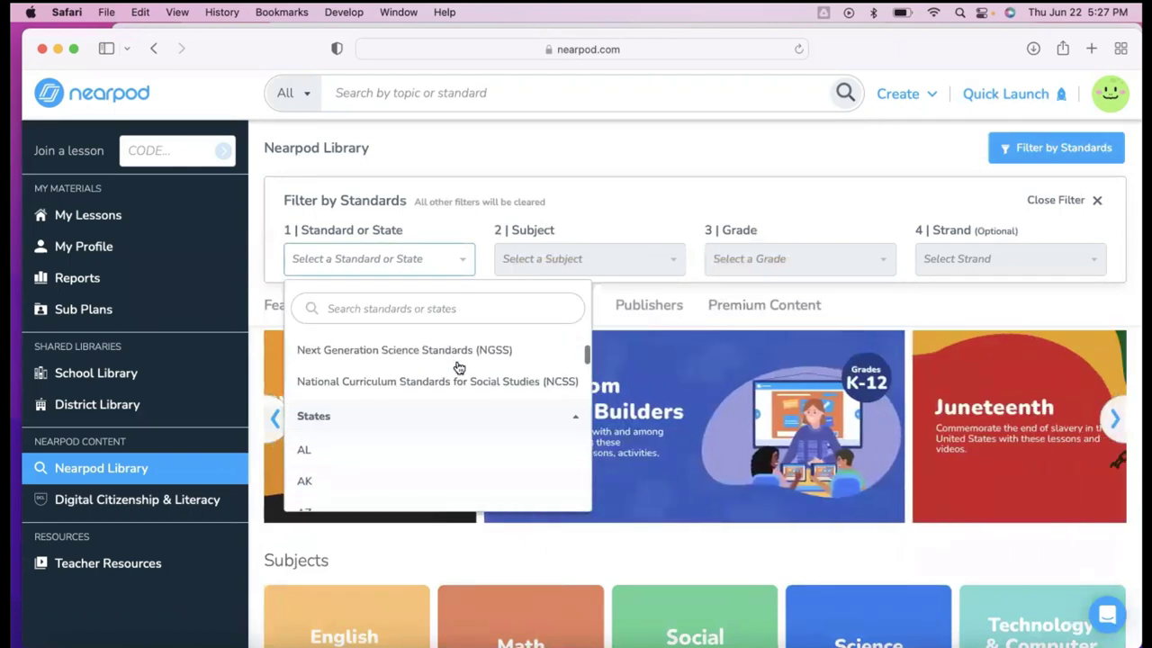
{"action": "left_click", "coordinate": [460, 267]}
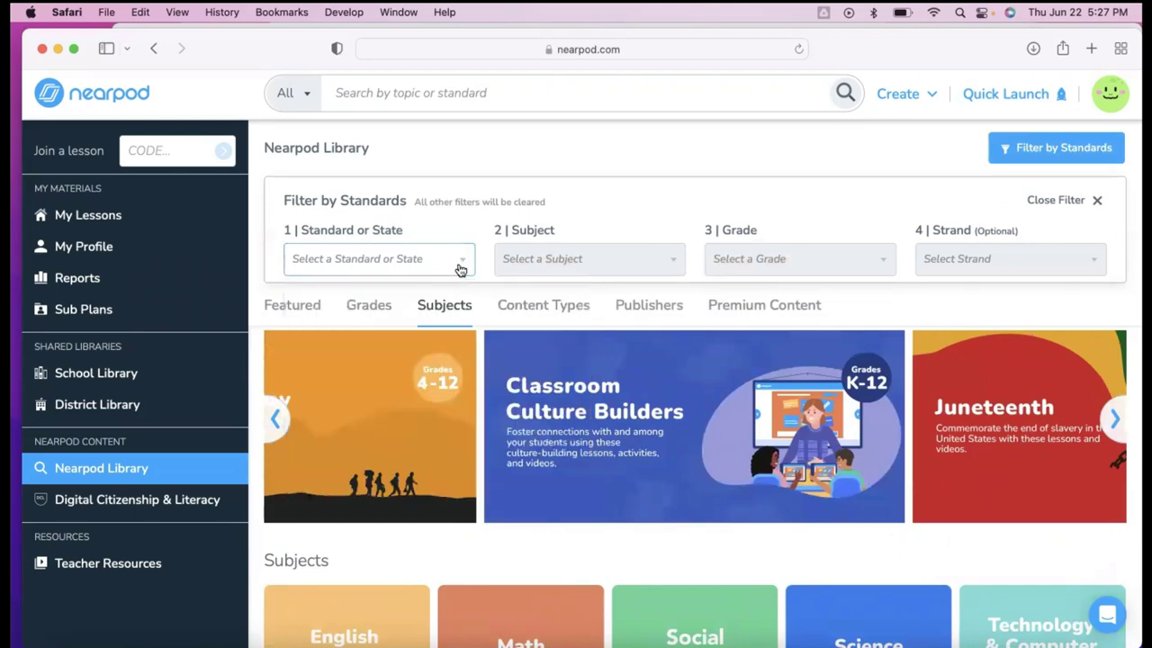
{"action": "left_click", "coordinate": [1098, 201]}
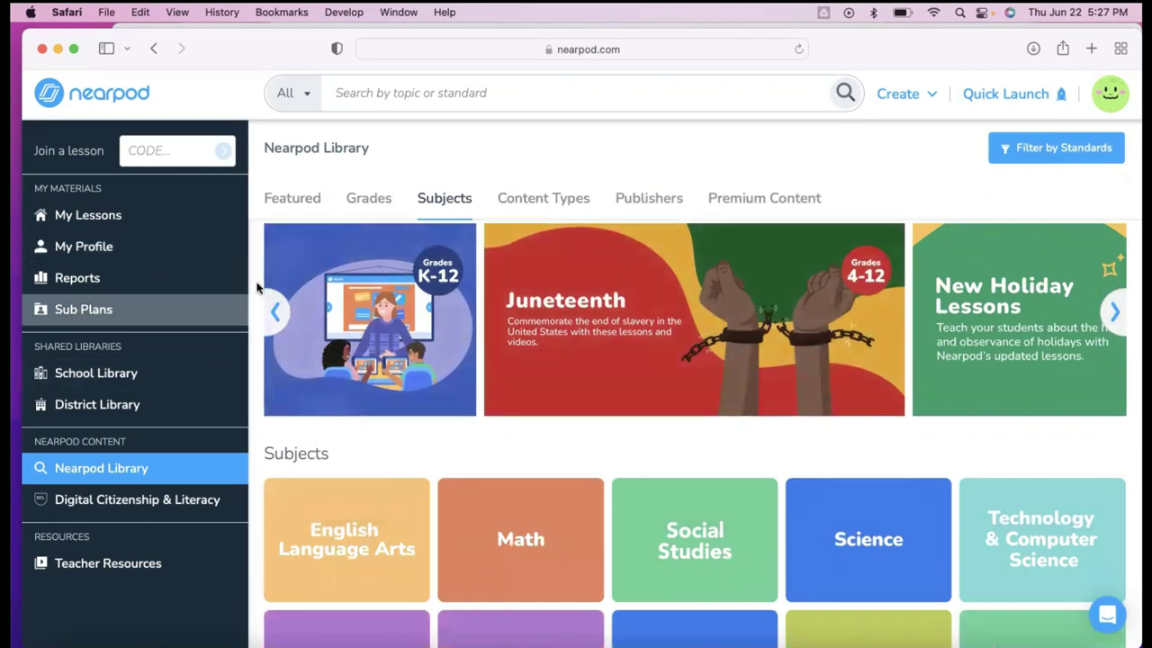
Step: Open the English Language Arts subject and filter its content to the High School grade level
{"action": "scroll", "coordinate": [417, 368], "scroll_direction": "down", "scroll_amount": 3}
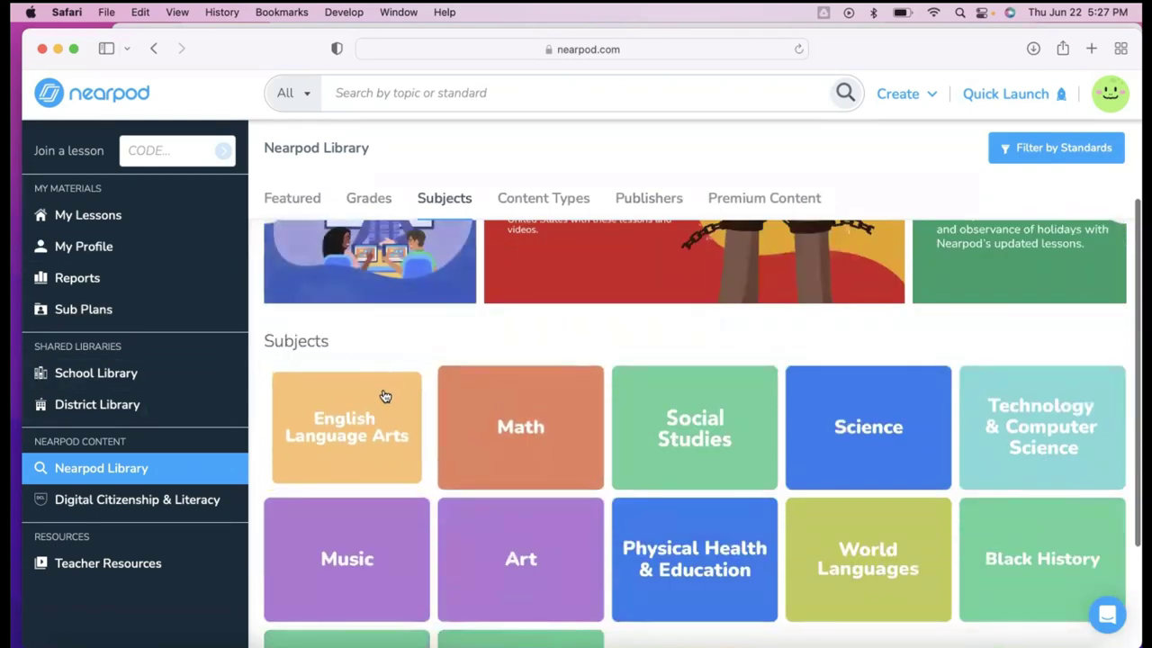
{"action": "left_click", "coordinate": [386, 396]}
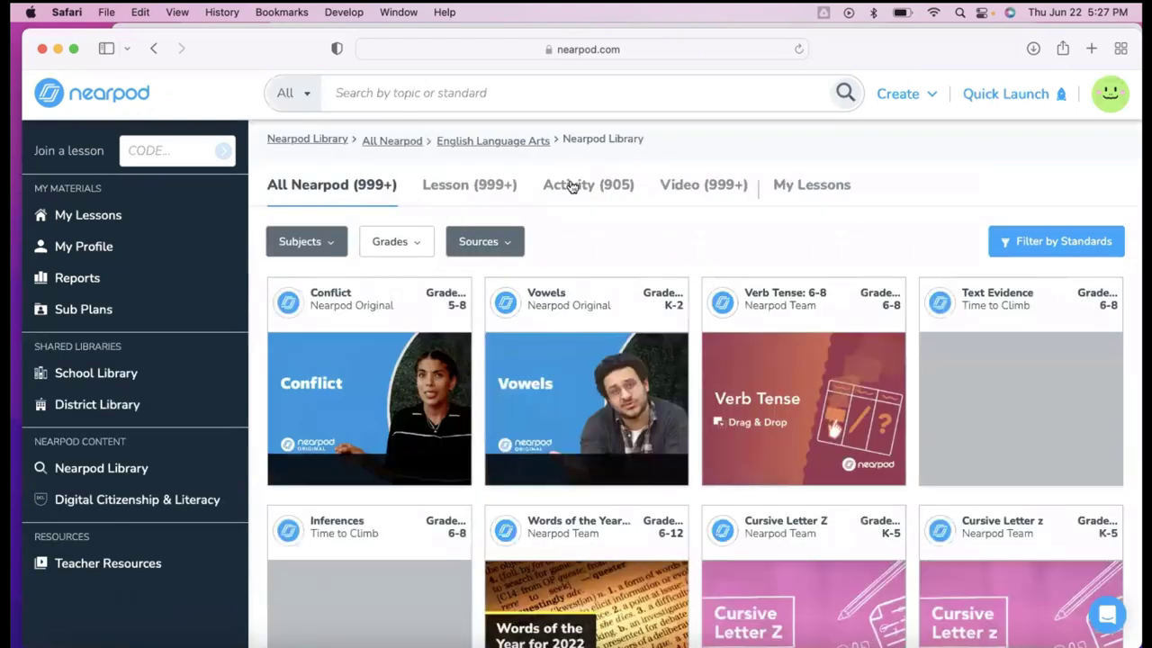
{"action": "mouse_move", "coordinate": [611, 299]}
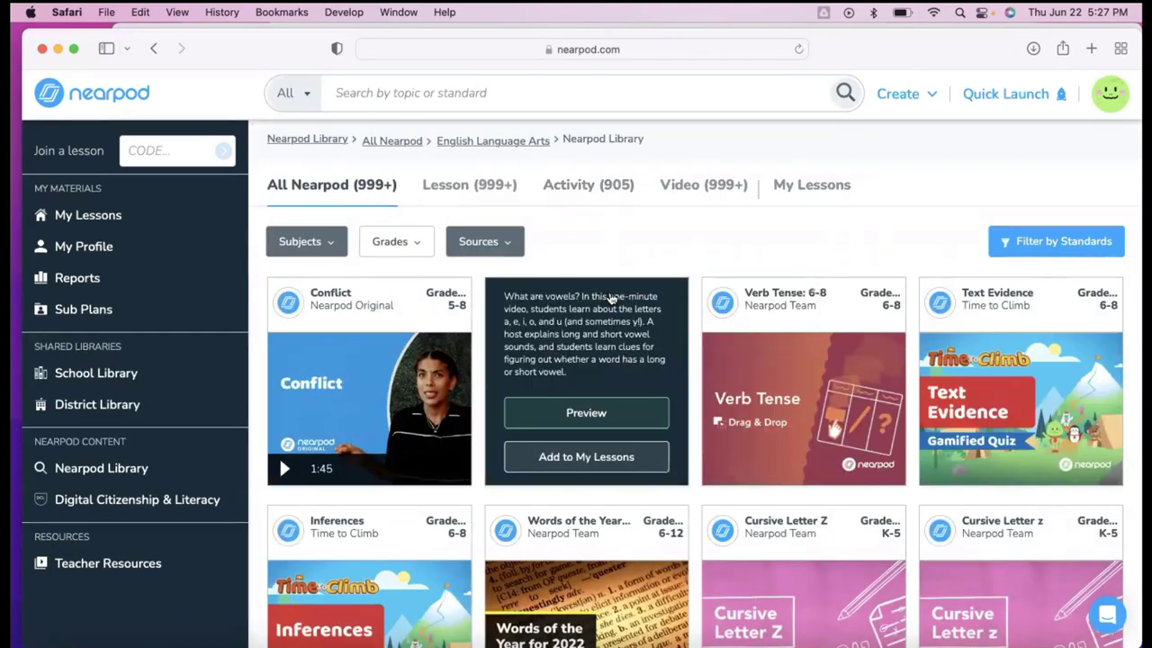
{"action": "left_click", "coordinate": [416, 243]}
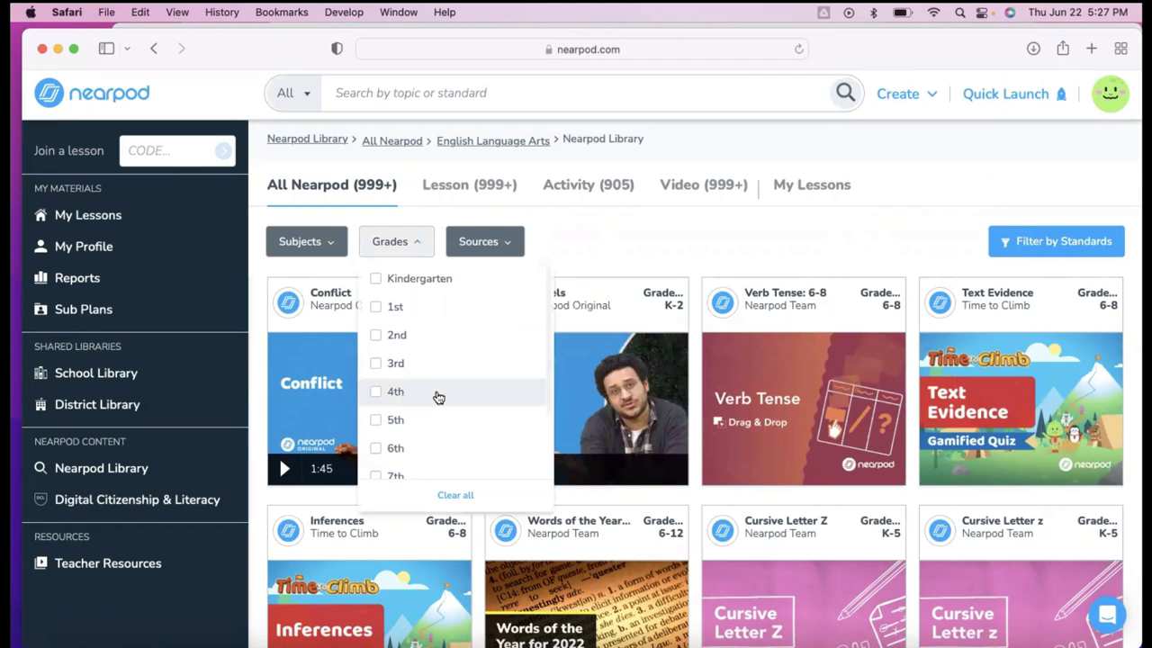
{"action": "scroll", "coordinate": [437, 396], "scroll_direction": "down", "scroll_amount": 3}
{"action": "left_click", "coordinate": [432, 441]}
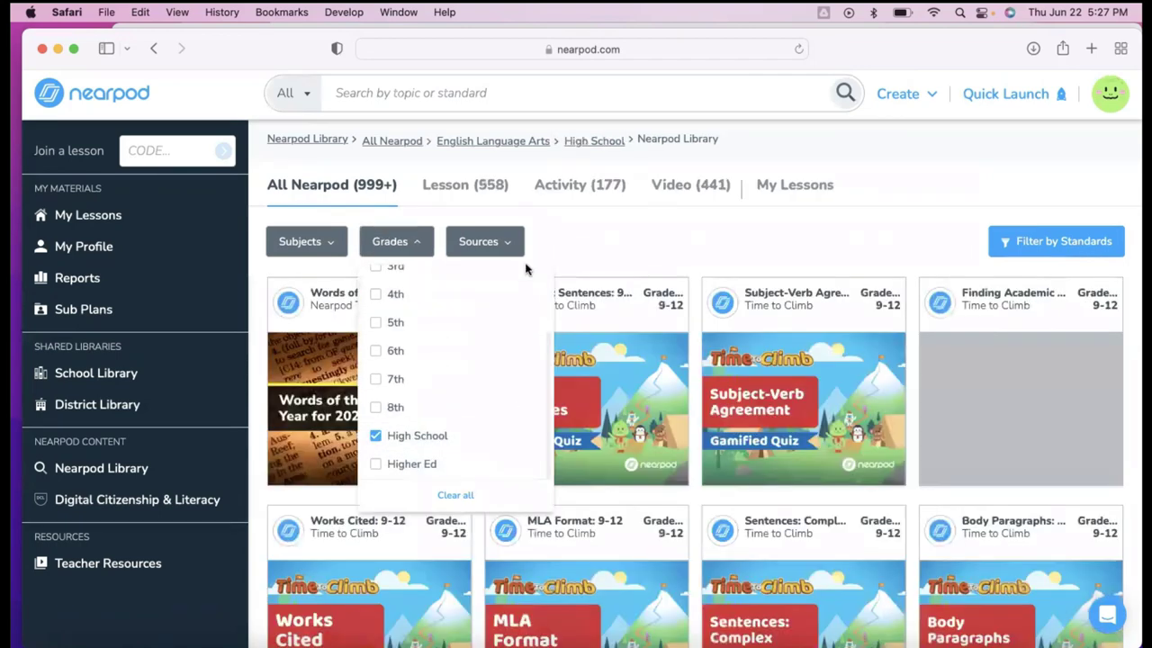
{"action": "left_click", "coordinate": [421, 230]}
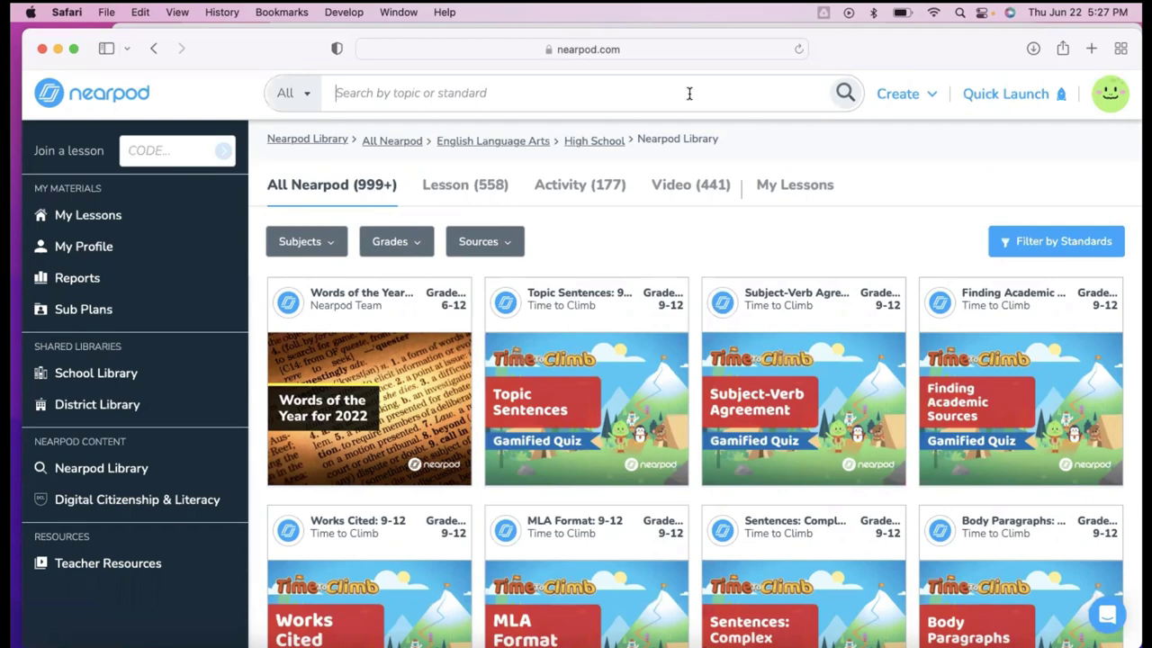
Step: Search the filtered library for "Ethos, Logos, Pathos" using the suggested search term
{"action": "left_click", "coordinate": [689, 94]}
{"action": "type", "text": "ethos"}
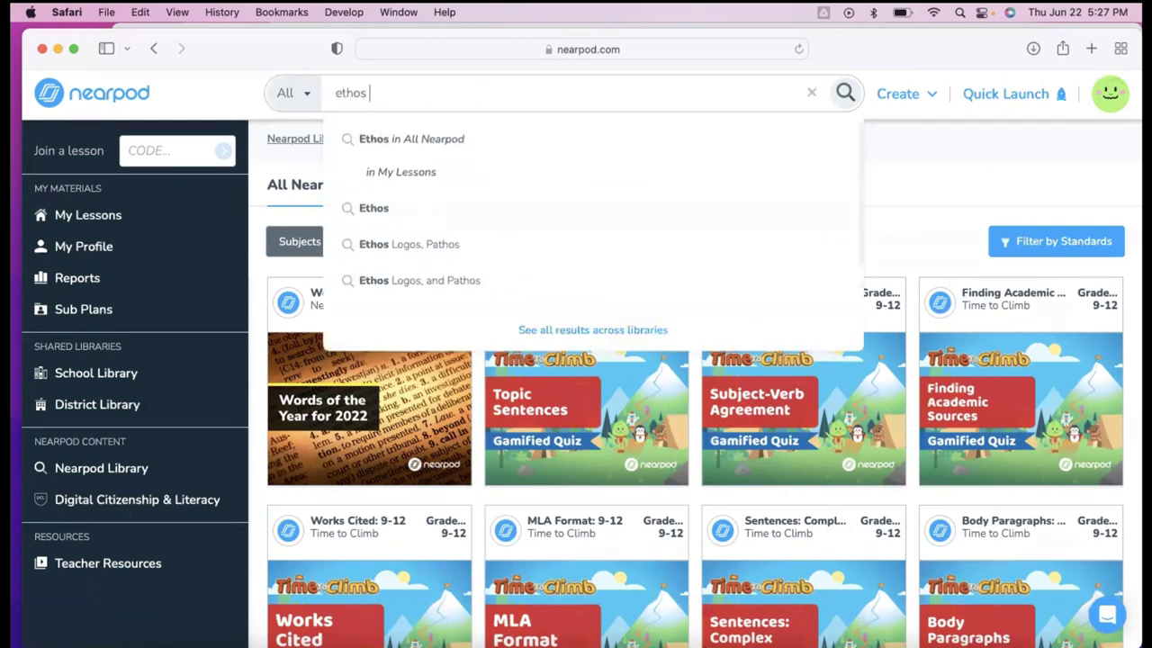
{"action": "left_click", "coordinate": [445, 248]}
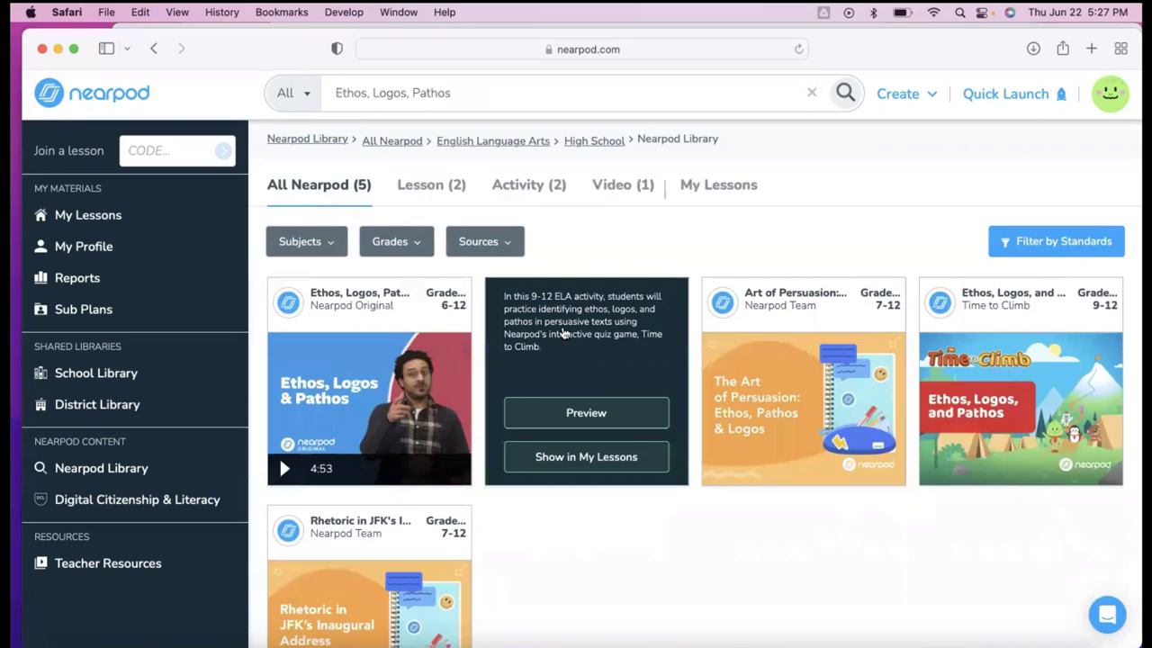
Step: Preview the "Art of Persuasion: Ethos, Logos, & Pathos: 7-12" lesson and examine its aligned standards
{"action": "mouse_move", "coordinate": [720, 473]}
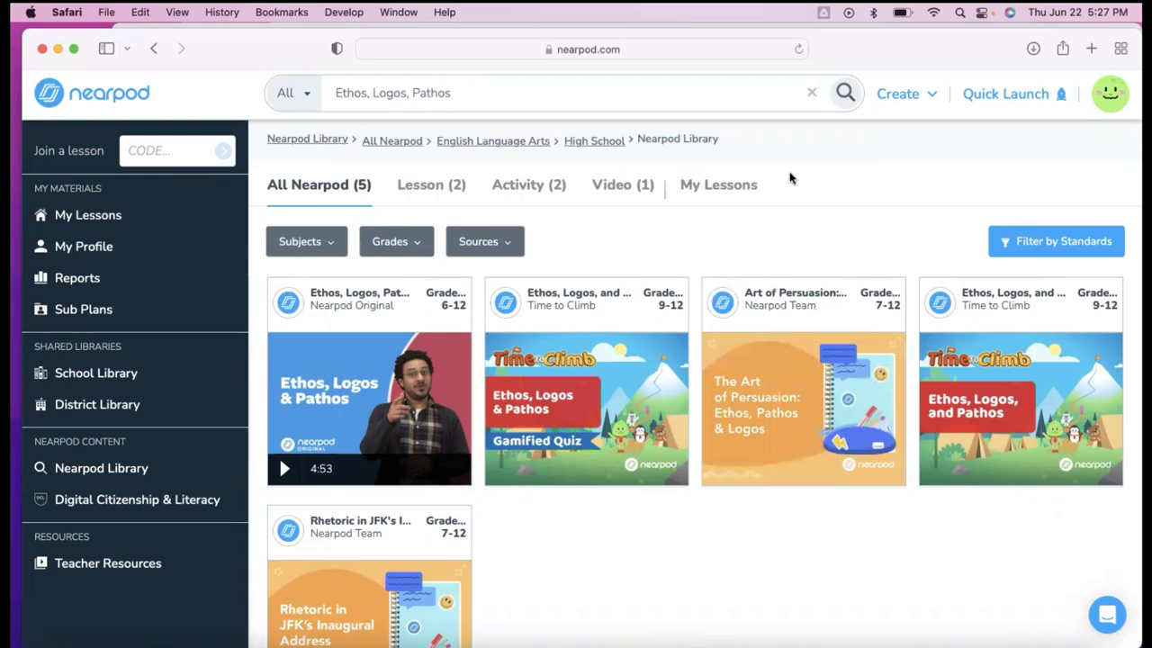
{"action": "mouse_move", "coordinate": [785, 368]}
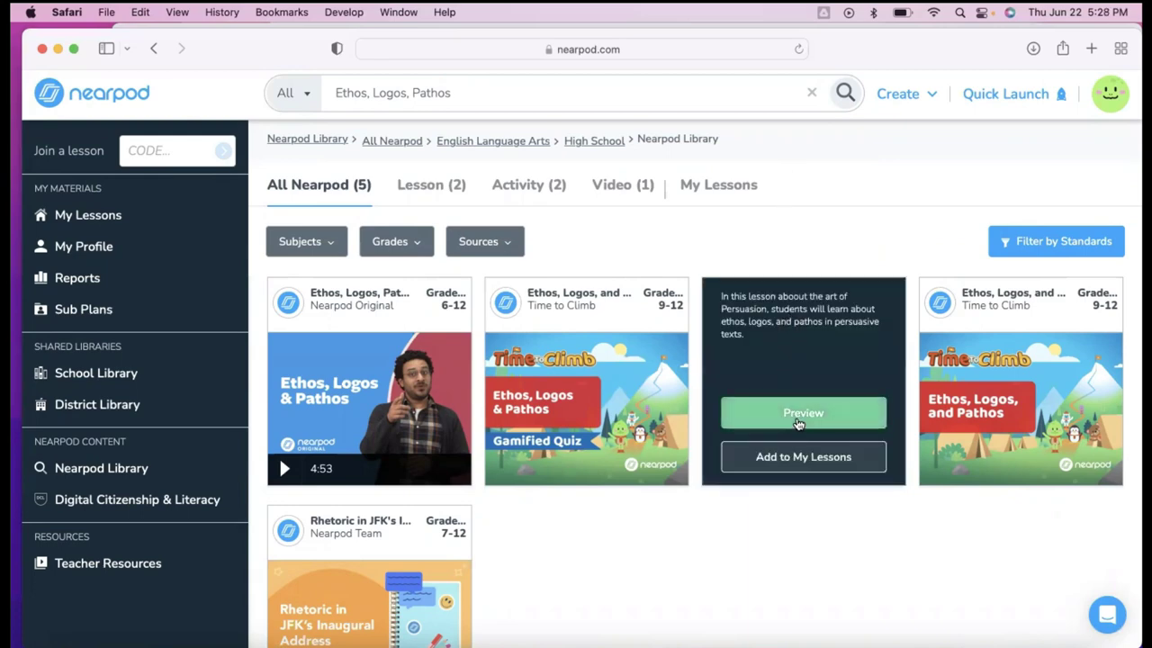
{"action": "left_click", "coordinate": [797, 418]}
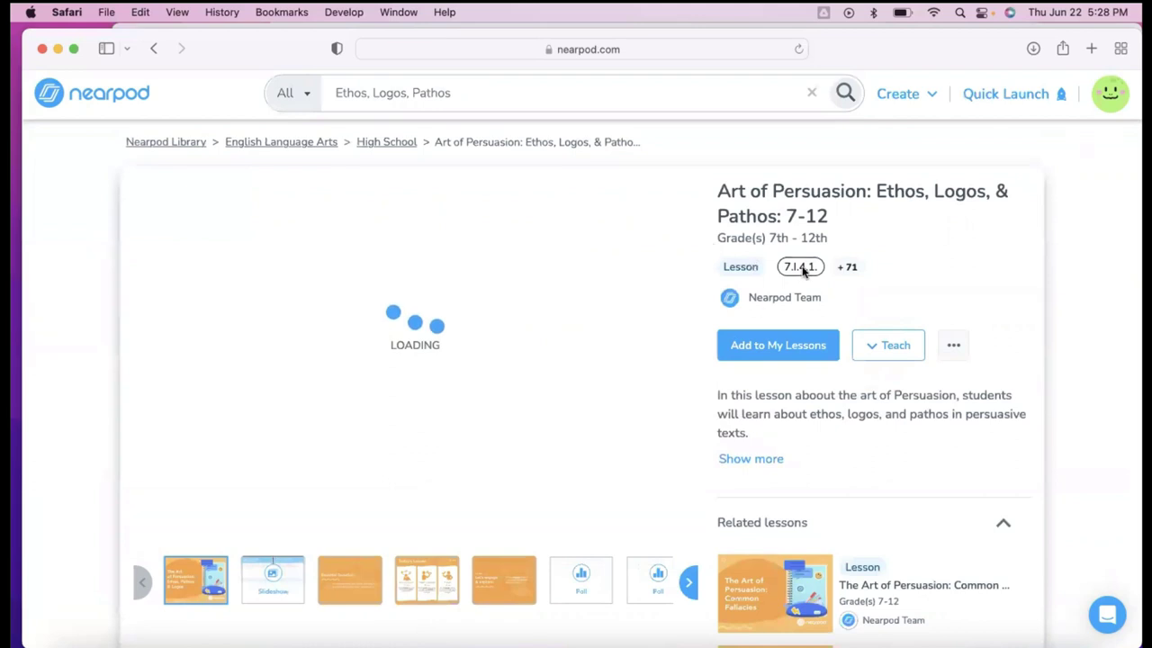
{"action": "mouse_move", "coordinate": [802, 269]}
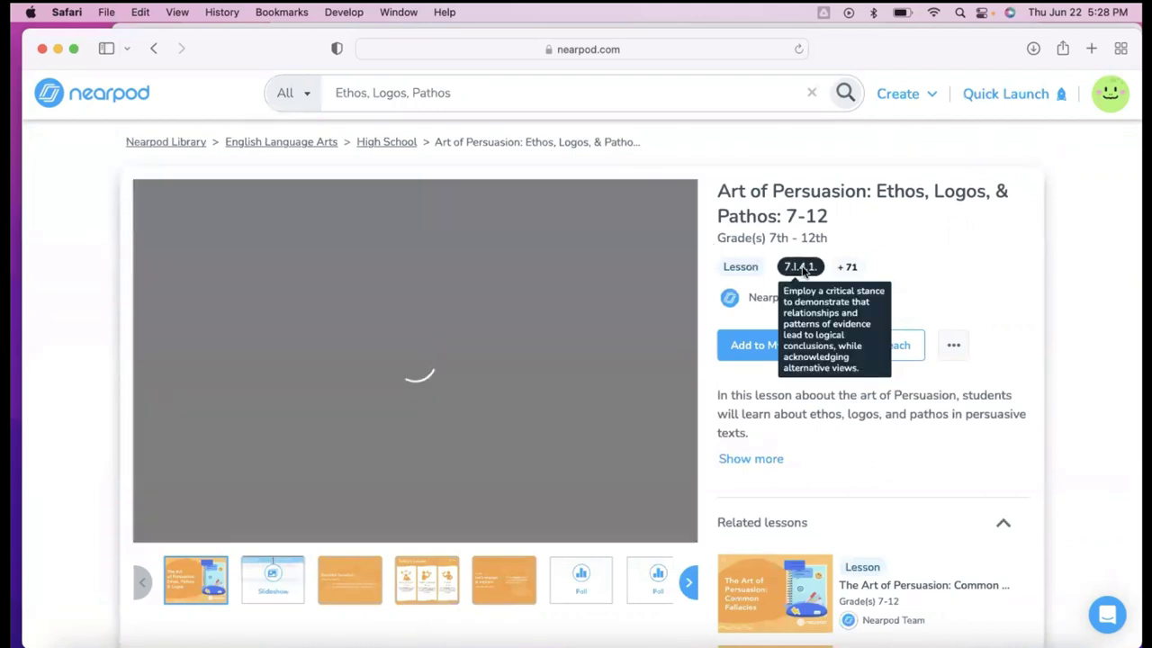
{"action": "mouse_move", "coordinate": [848, 272]}
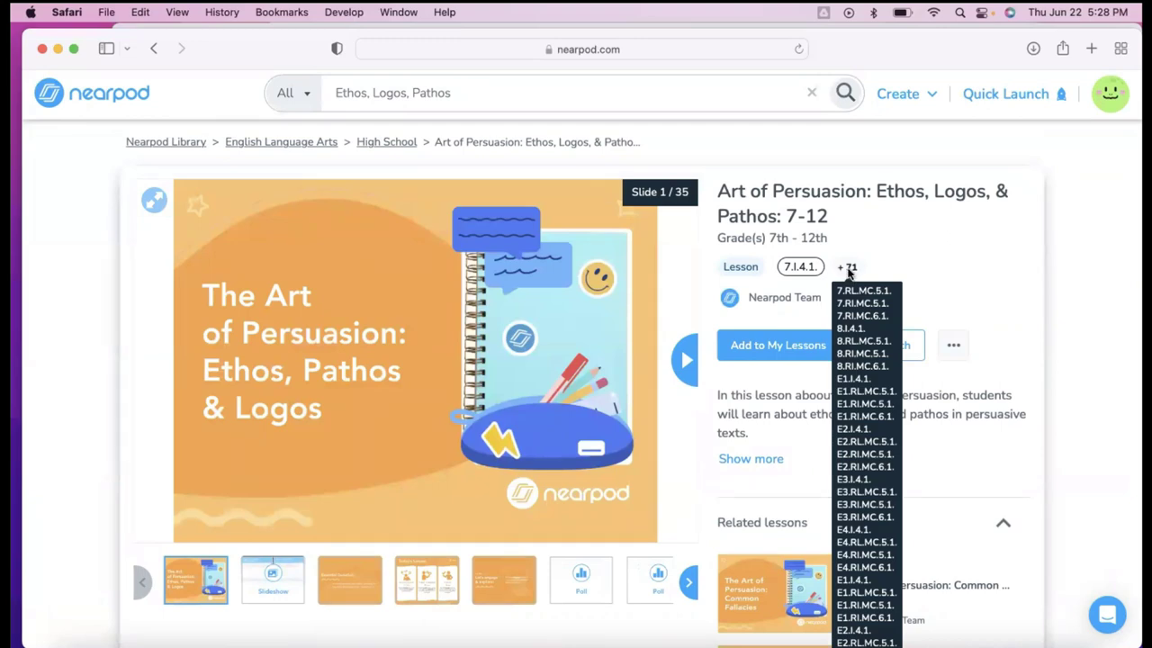
{"action": "scroll", "coordinate": [910, 260], "scroll_direction": "down", "scroll_amount": 2}
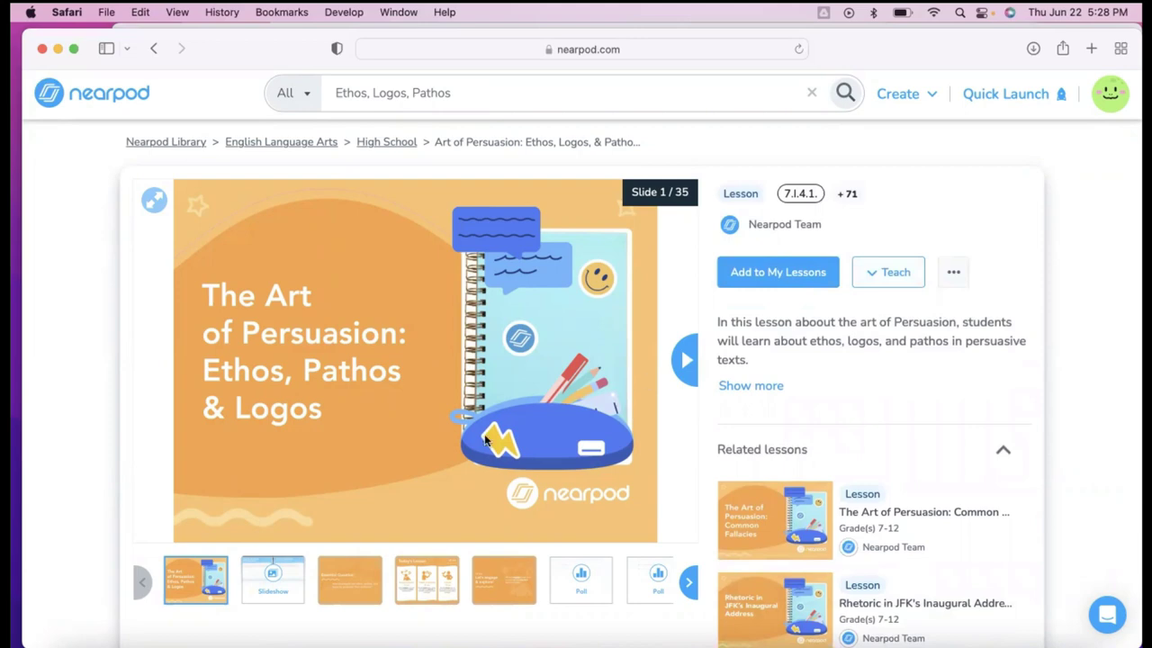
Step: Page through the lesson preview up to slide 4, reviewing the teacher materials, essential question and lesson outline
{"action": "left_click", "coordinate": [681, 361]}
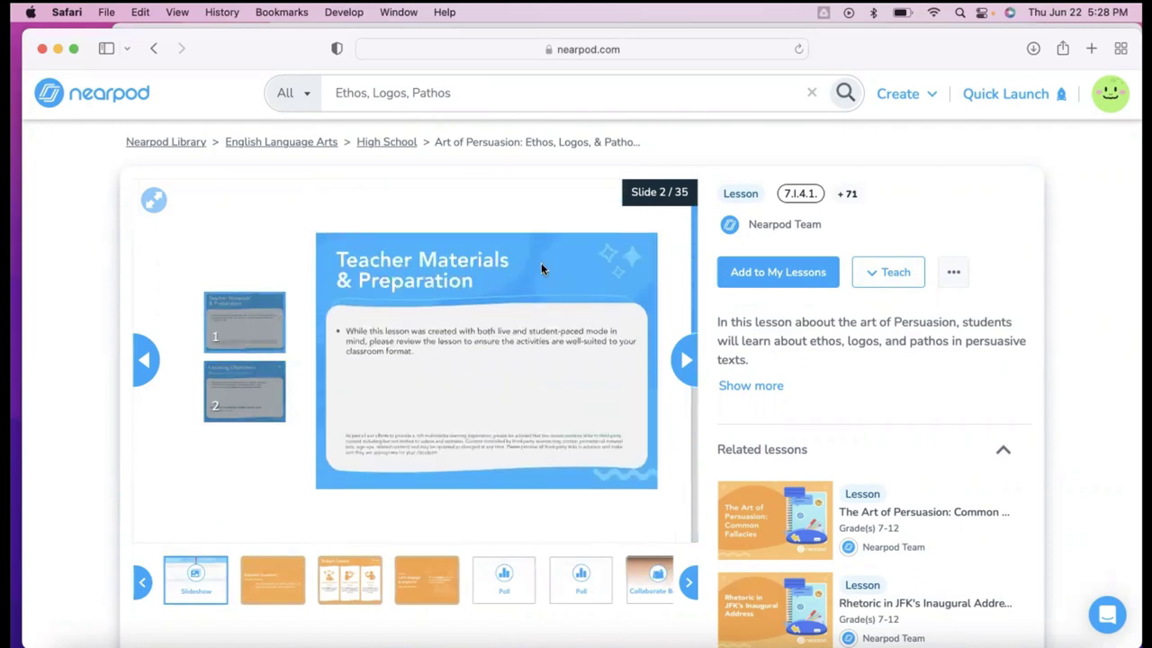
{"action": "left_click", "coordinate": [684, 371]}
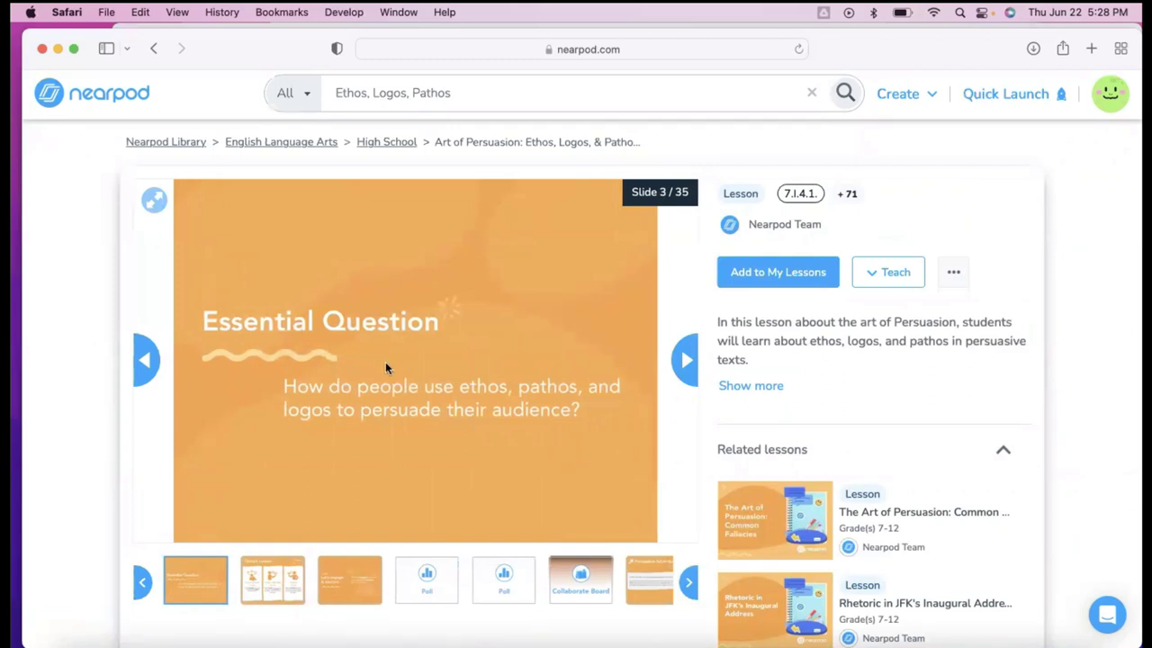
{"action": "left_click", "coordinate": [684, 360]}
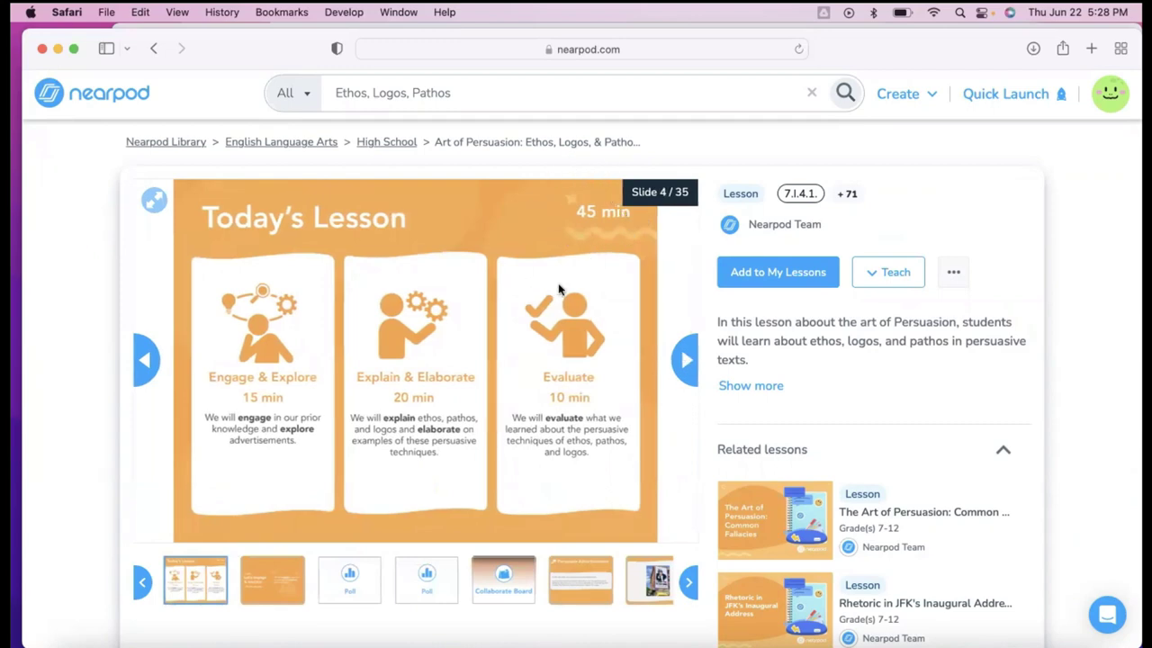
Step: Add the Art of Persuasion lesson to My Lessons and open it for editing
{"action": "left_click", "coordinate": [816, 281]}
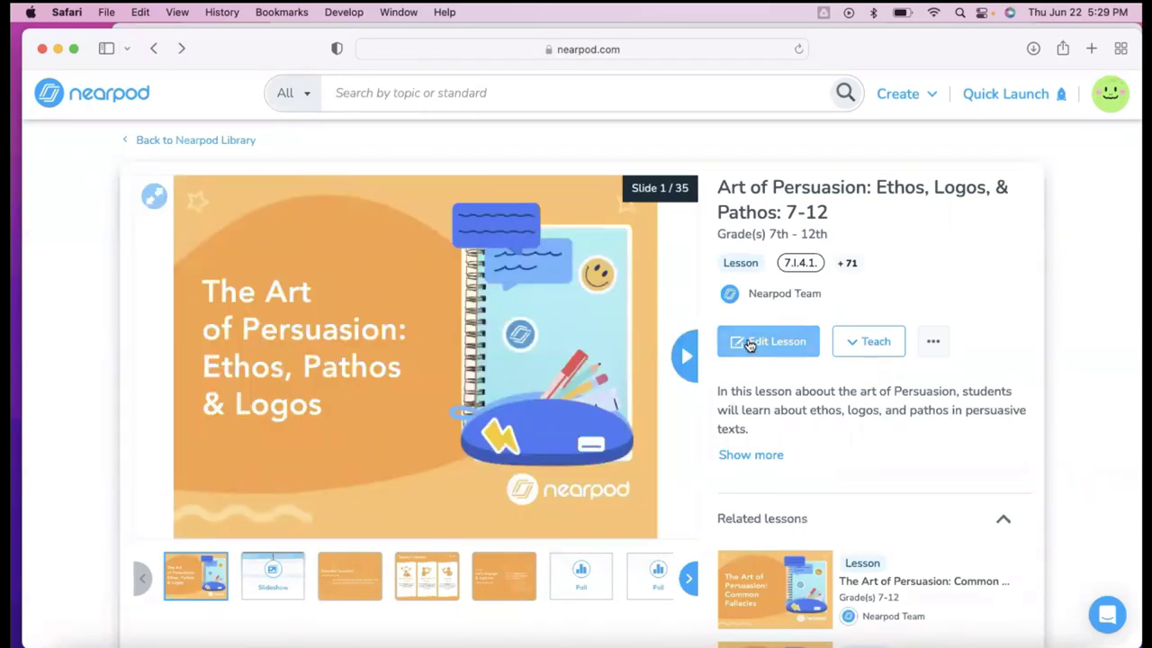
{"action": "left_click", "coordinate": [750, 346]}
{"action": "right_click", "coordinate": [747, 345]}
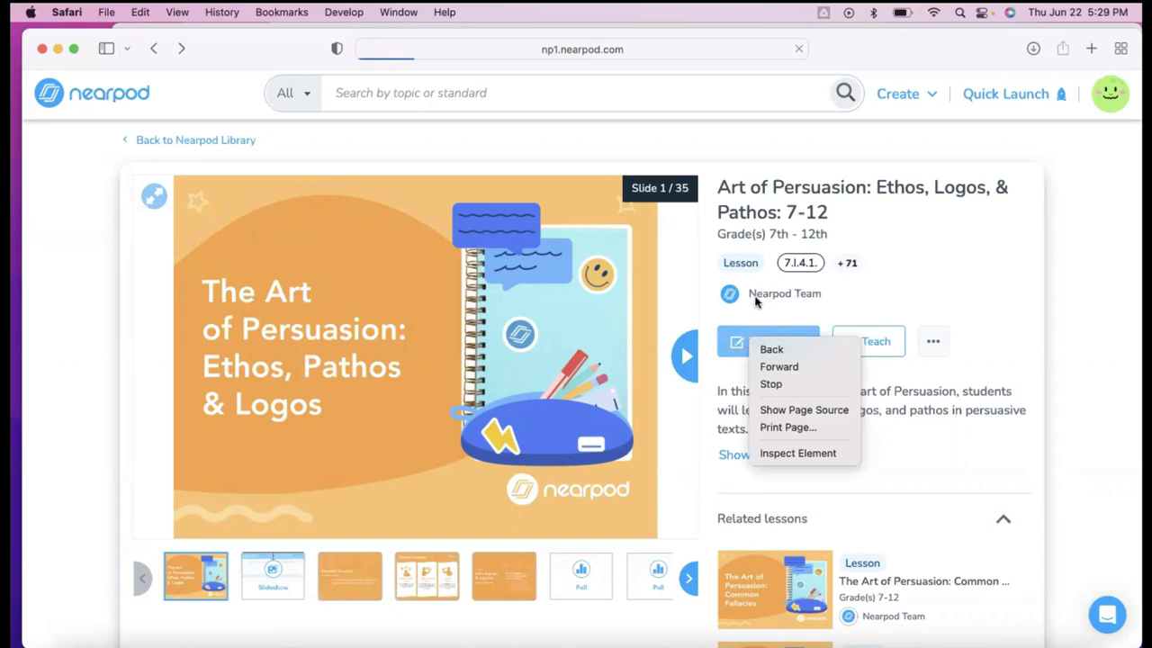
{"action": "left_click", "coordinate": [827, 310]}
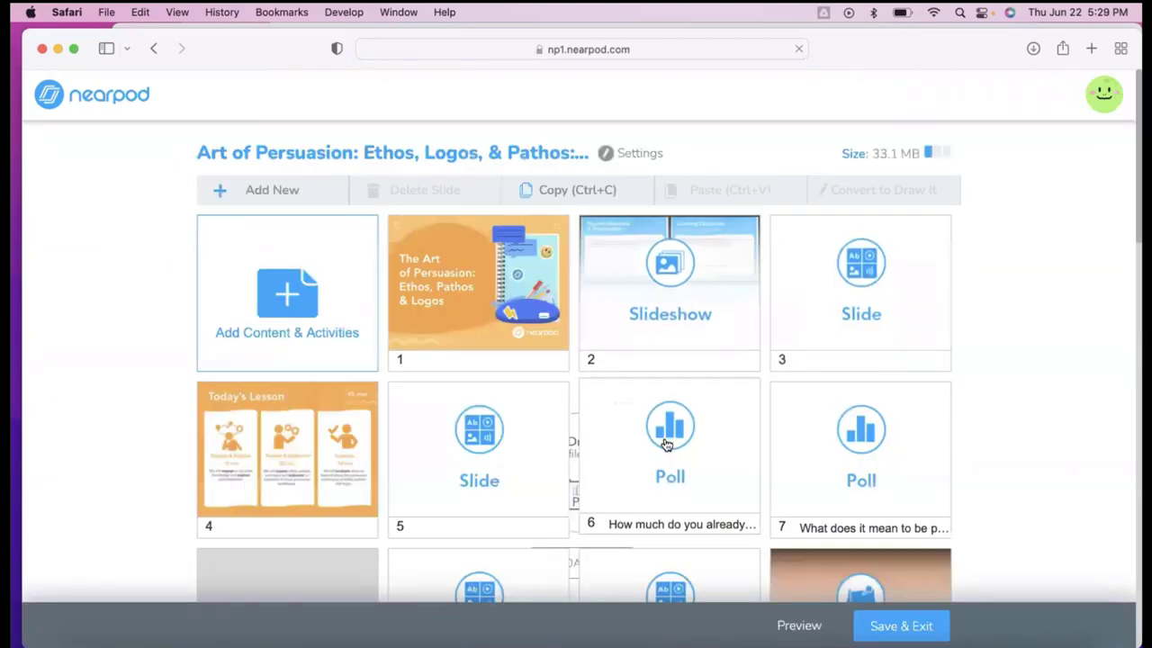
Step: Look through all 35 slides and activities of the Art of Persuasion lesson in the editor
{"action": "scroll", "coordinate": [666, 444], "scroll_direction": "down", "scroll_amount": 1}
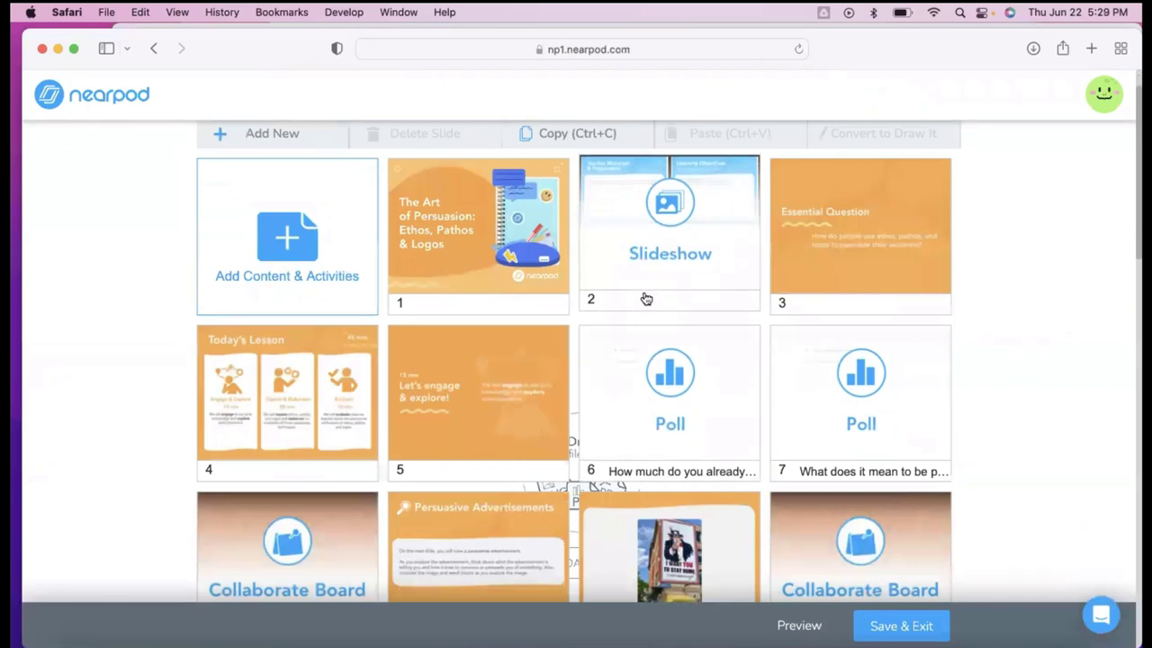
{"action": "scroll", "coordinate": [646, 299], "scroll_direction": "down", "scroll_amount": 12}
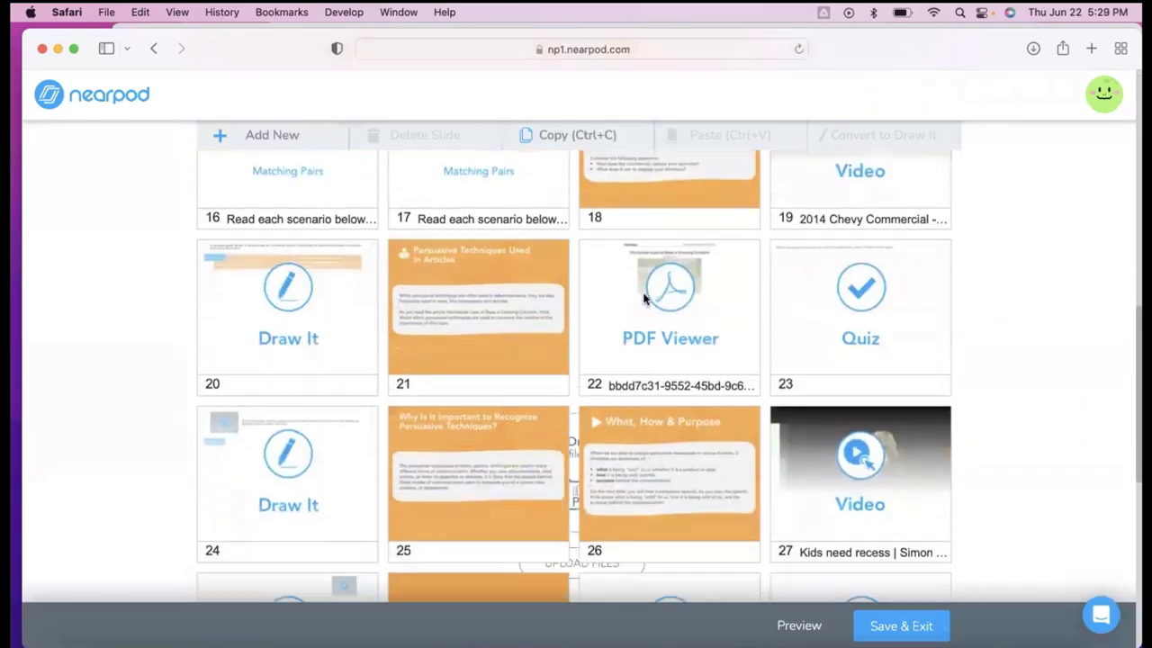
{"action": "scroll", "coordinate": [646, 299], "scroll_direction": "down", "scroll_amount": 5}
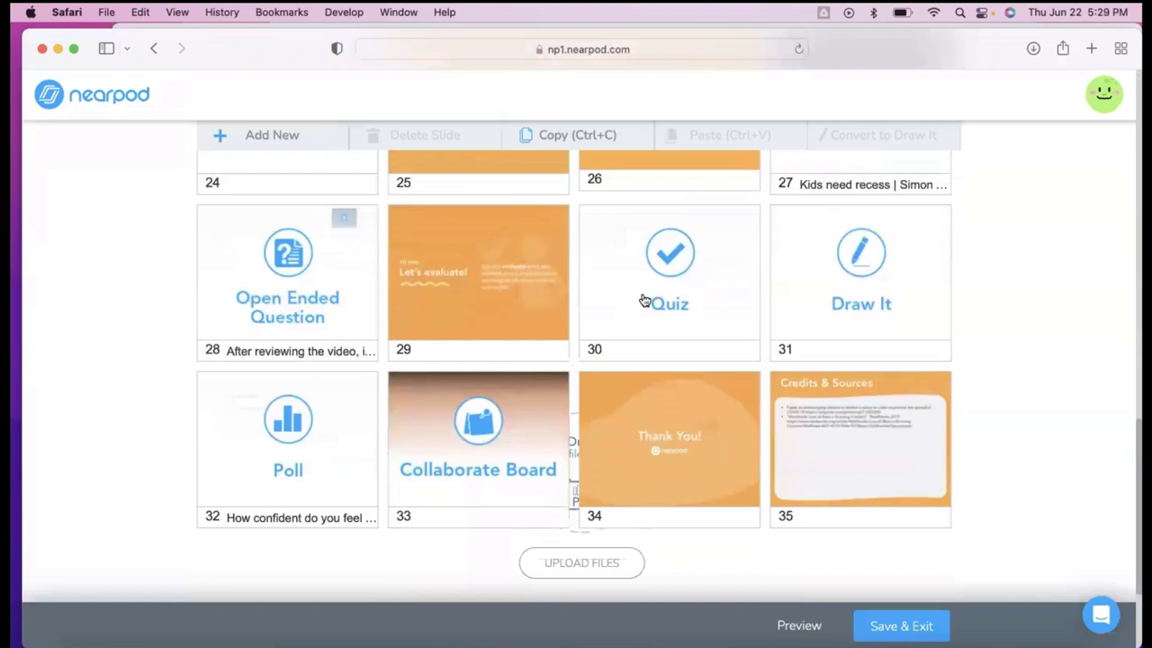
{"action": "scroll", "coordinate": [646, 299], "scroll_direction": "up", "scroll_amount": 1}
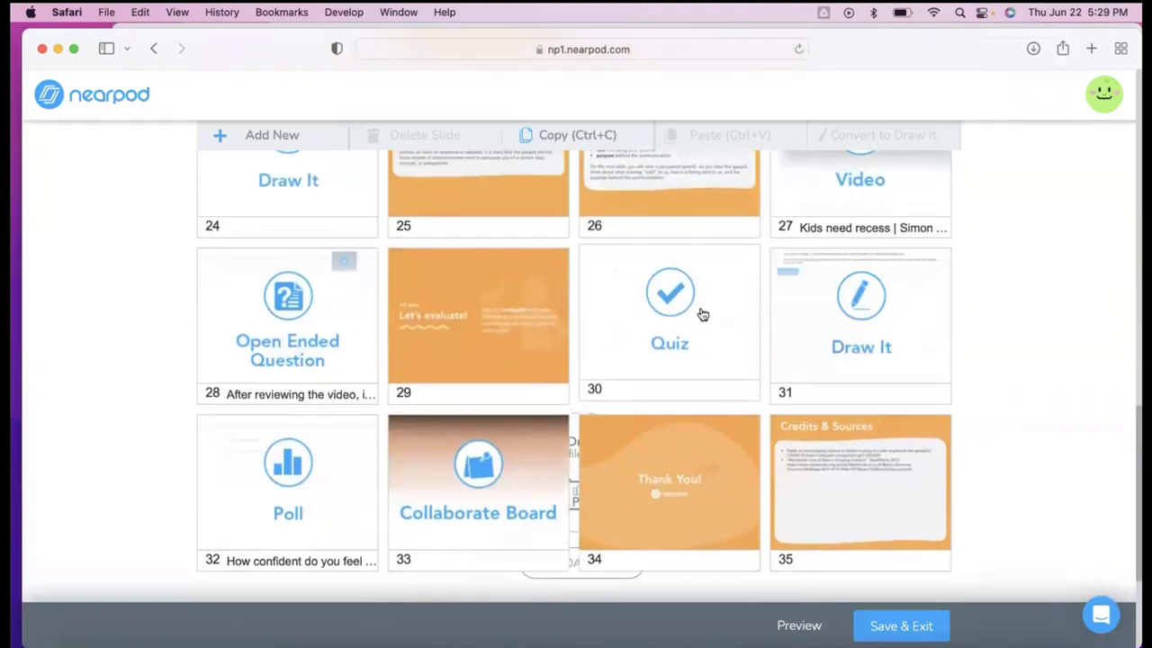
{"action": "scroll", "coordinate": [767, 356], "scroll_direction": "up", "scroll_amount": 2}
{"action": "scroll", "coordinate": [767, 358], "scroll_direction": "up", "scroll_amount": 3}
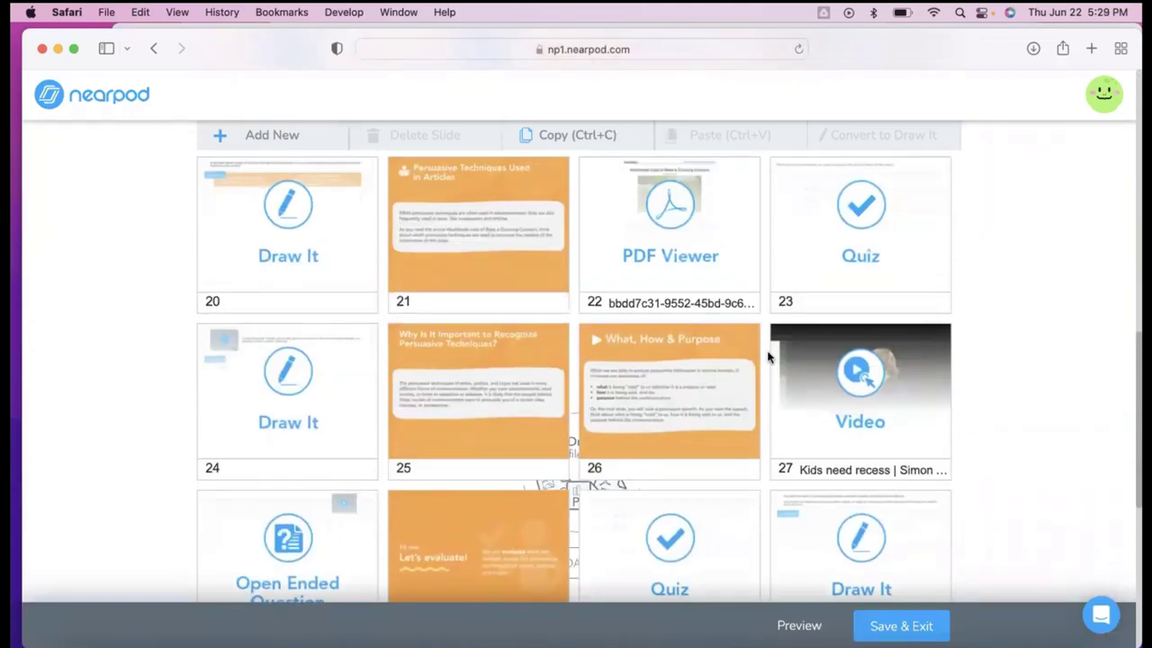
{"action": "scroll", "coordinate": [838, 261], "scroll_direction": "up", "scroll_amount": 5}
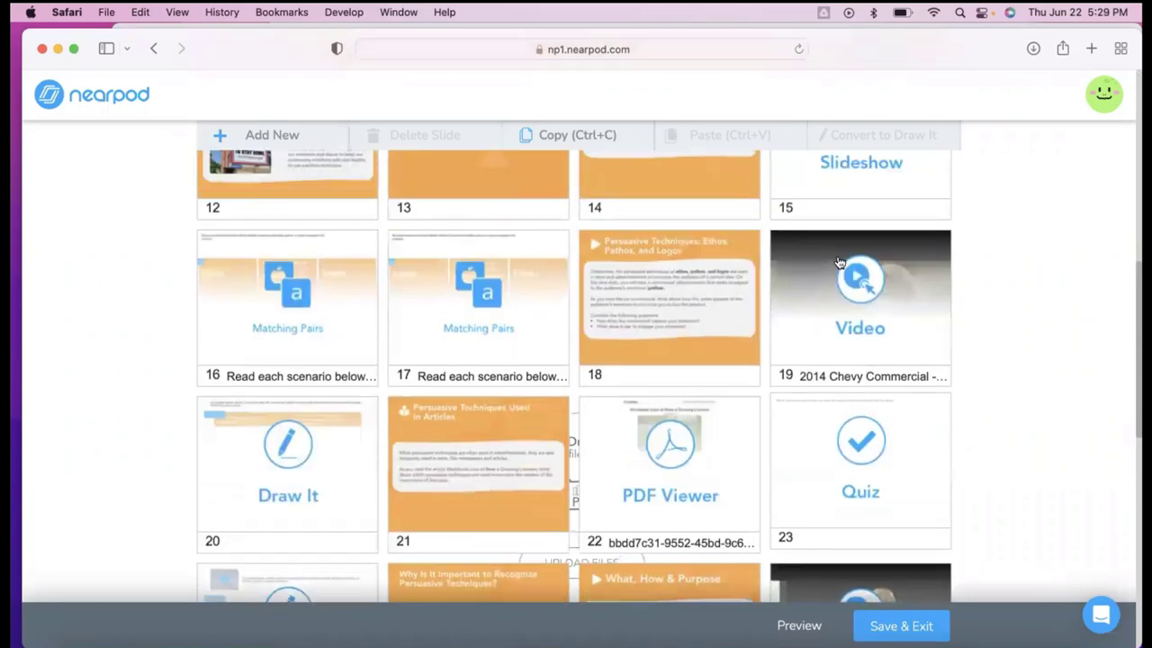
{"action": "scroll", "coordinate": [838, 261], "scroll_direction": "up", "scroll_amount": 2}
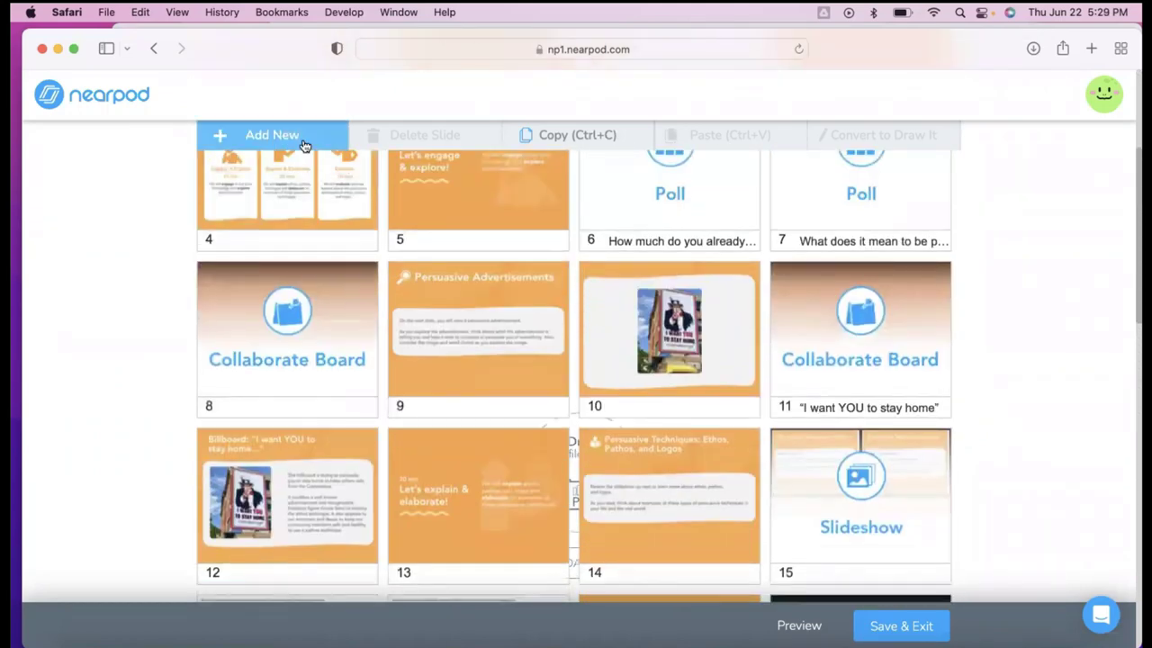
{"action": "scroll", "coordinate": [304, 144], "scroll_direction": "up", "scroll_amount": 2}
{"action": "scroll", "coordinate": [303, 145], "scroll_direction": "up", "scroll_amount": 1}
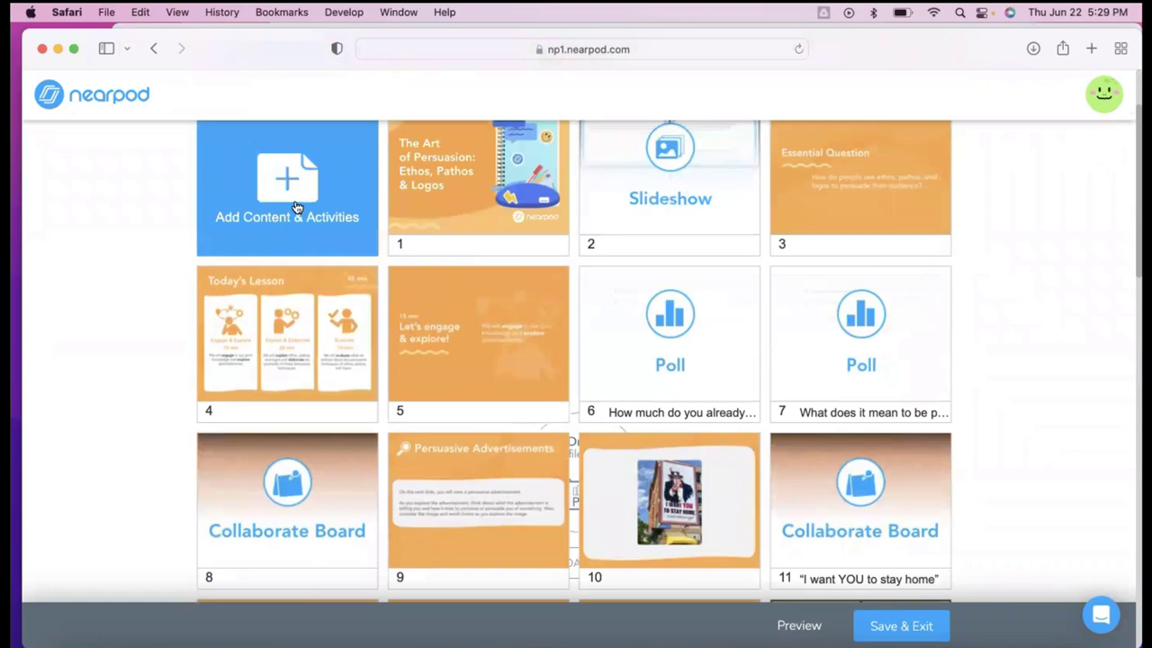
{"action": "scroll", "coordinate": [301, 216], "scroll_direction": "up", "scroll_amount": 2}
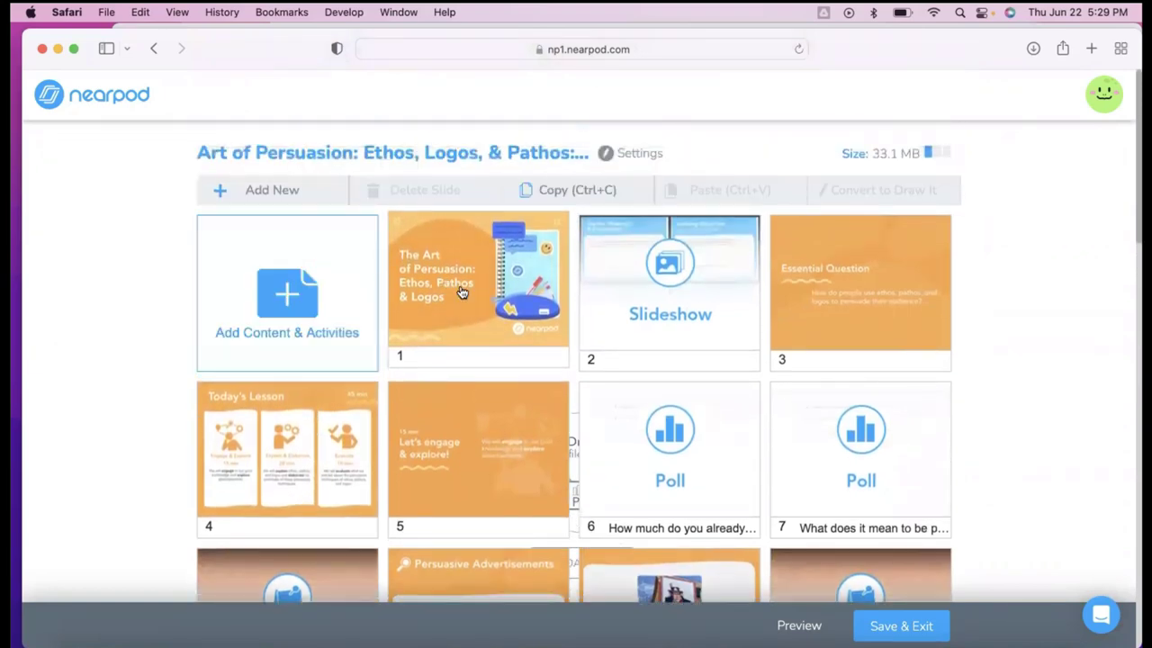
{"action": "left_click", "coordinate": [506, 295]}
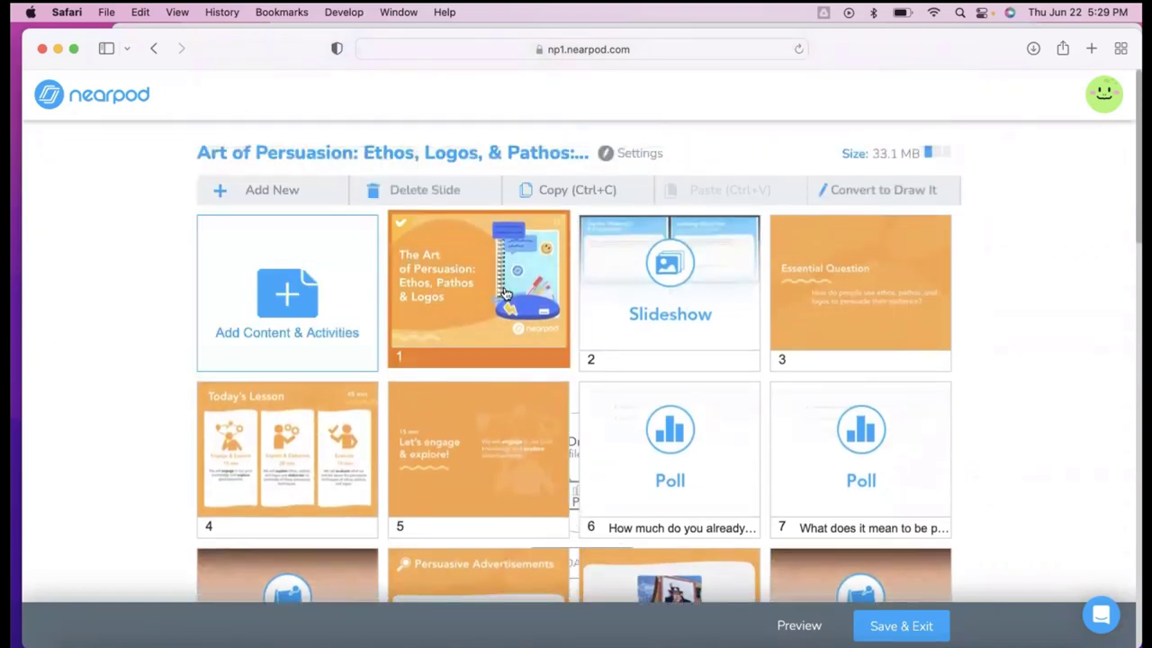
{"action": "left_click", "coordinate": [431, 195]}
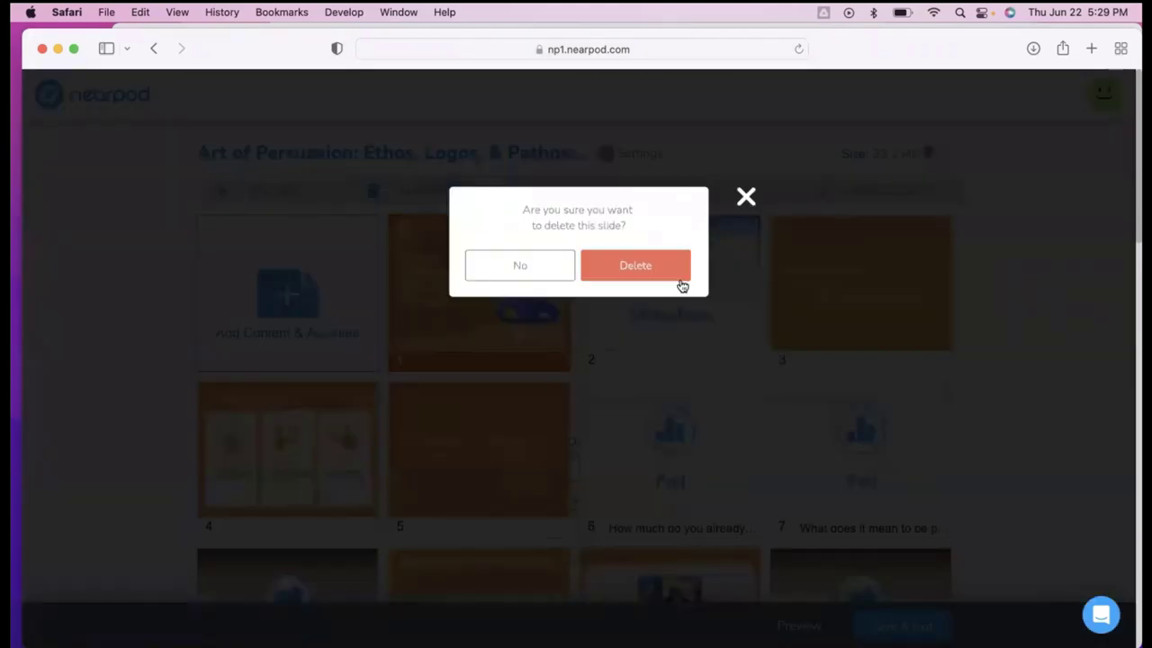
{"action": "left_click", "coordinate": [744, 201]}
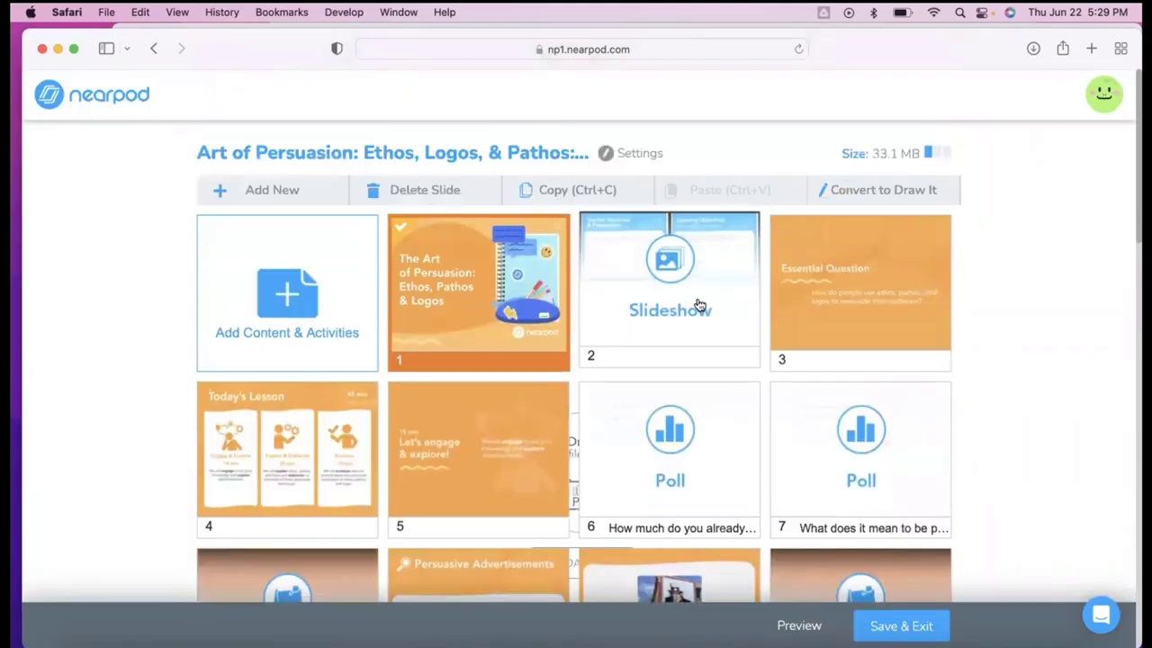
Step: Preview the lesson as a student up to the Collaborate Board on slide 8 and examine the board's GIF upload options
{"action": "scroll", "coordinate": [697, 303], "scroll_direction": "down", "scroll_amount": 6}
{"action": "scroll", "coordinate": [699, 306], "scroll_direction": "down", "scroll_amount": 10}
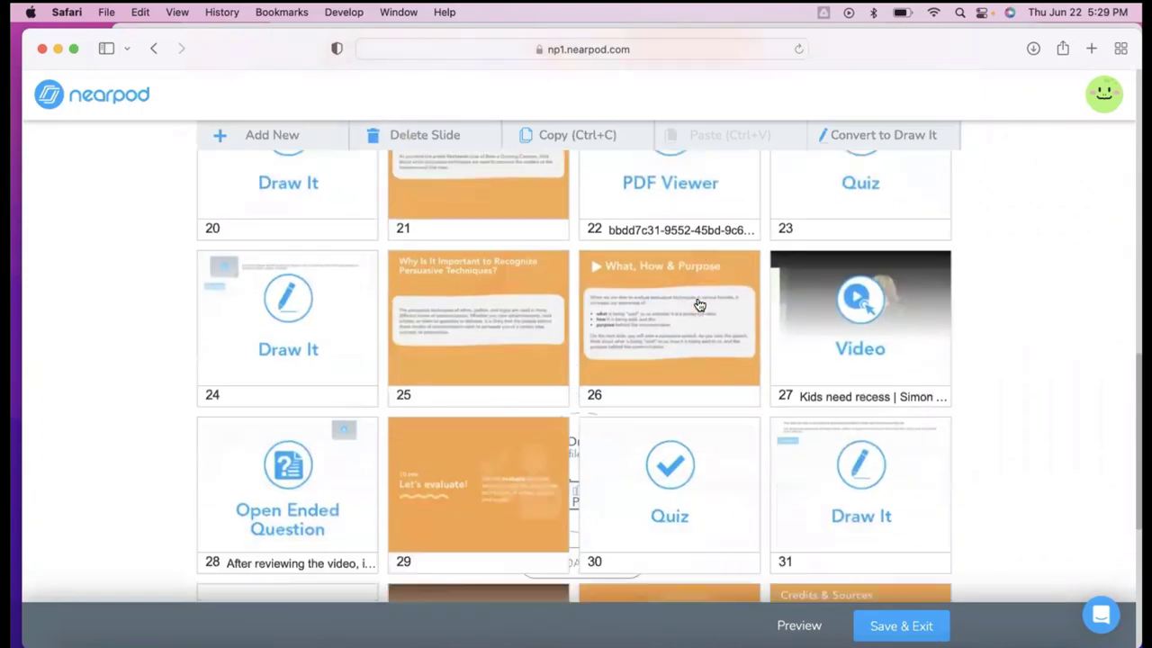
{"action": "scroll", "coordinate": [692, 357], "scroll_direction": "up", "scroll_amount": 10}
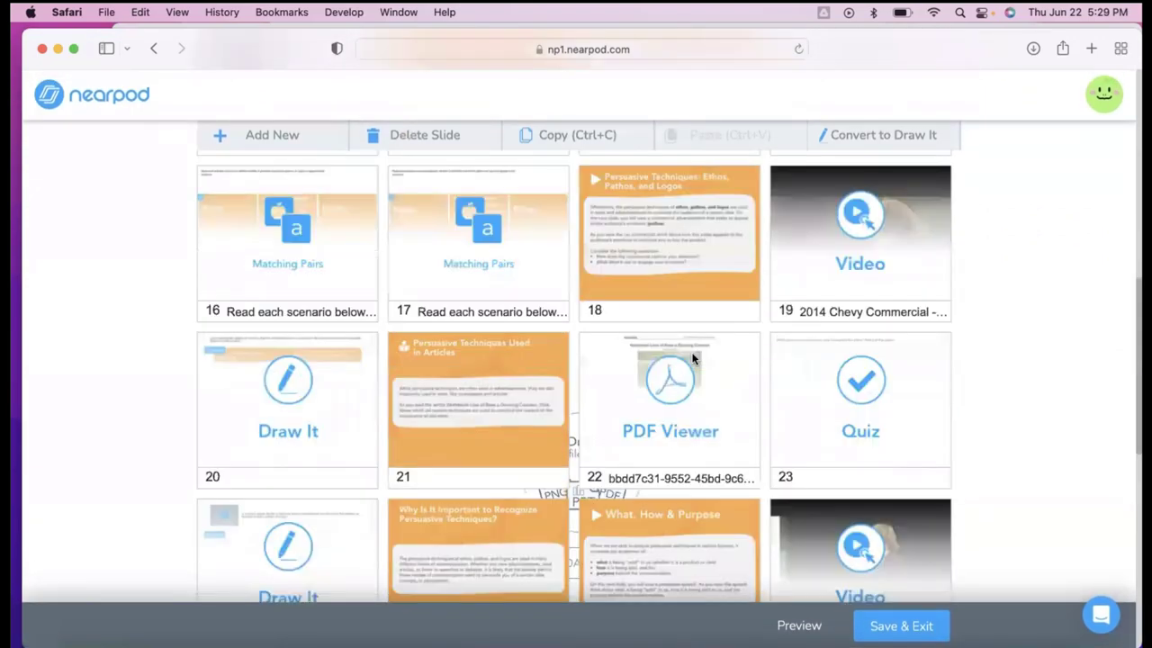
{"action": "left_click", "coordinate": [789, 624]}
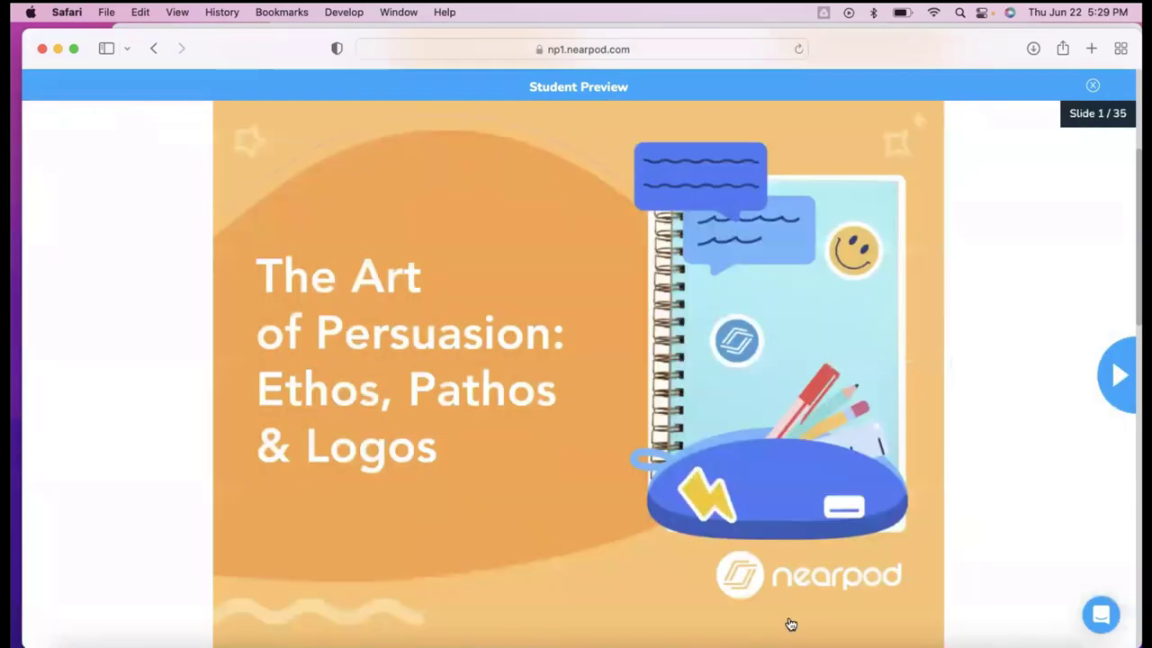
{"action": "left_click", "coordinate": [1112, 401]}
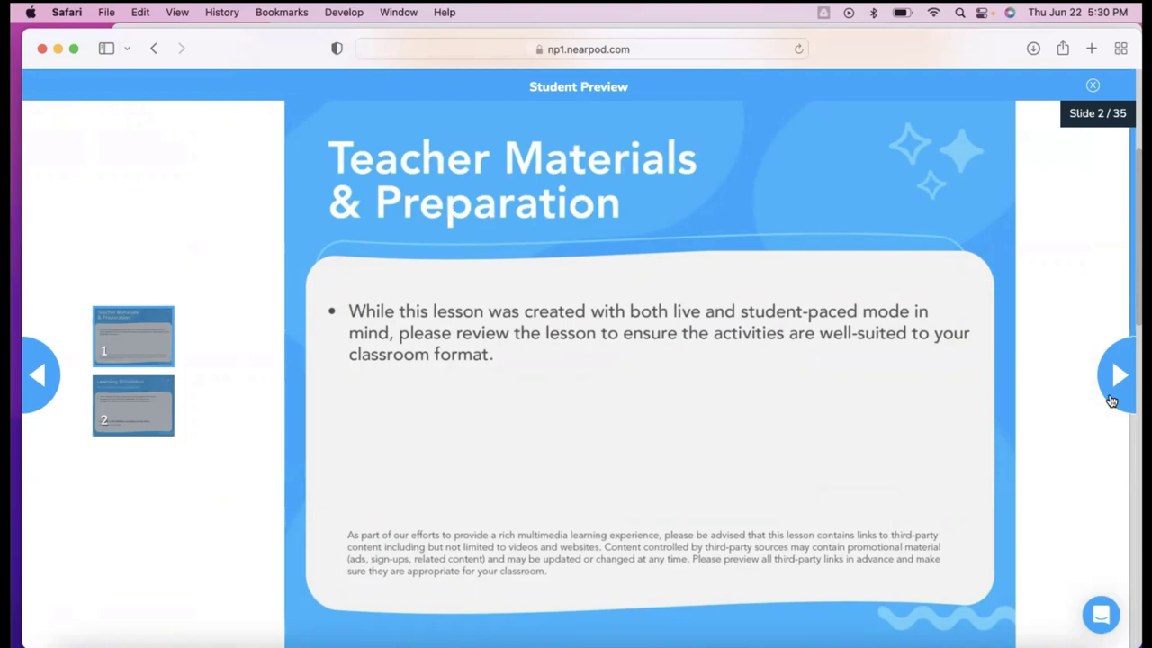
{"action": "left_click", "coordinate": [1110, 392]}
{"action": "left_click", "coordinate": [1118, 393]}
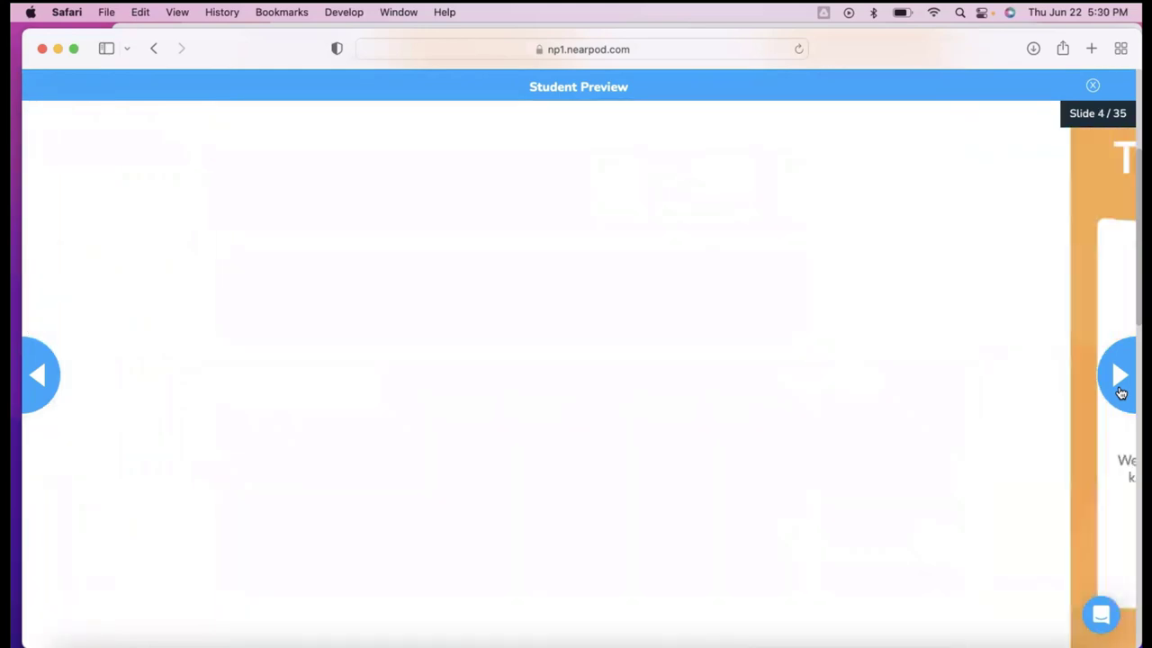
{"action": "left_click", "coordinate": [1121, 392]}
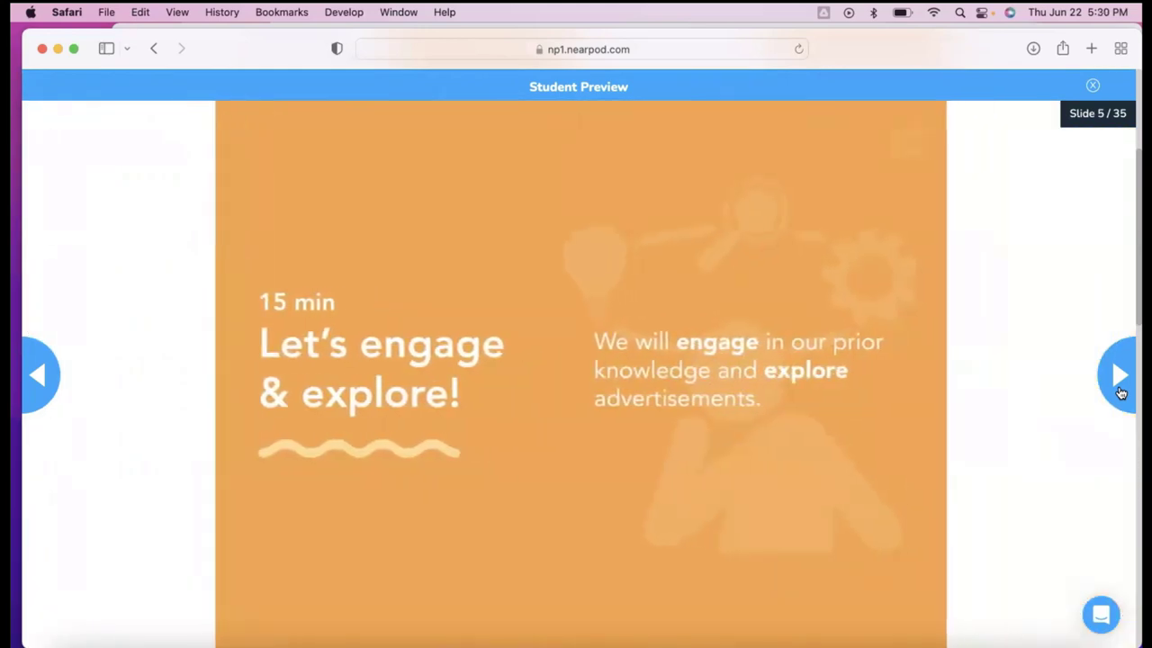
{"action": "left_click", "coordinate": [1121, 393]}
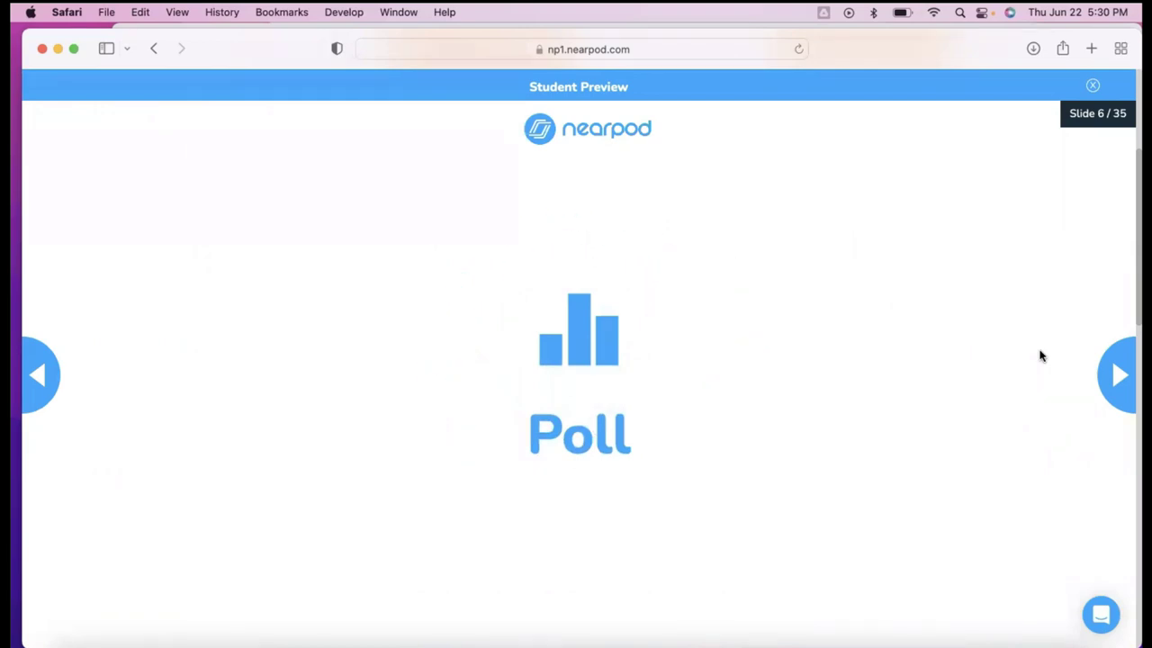
{"action": "left_click", "coordinate": [1111, 389]}
{"action": "left_click", "coordinate": [1109, 389]}
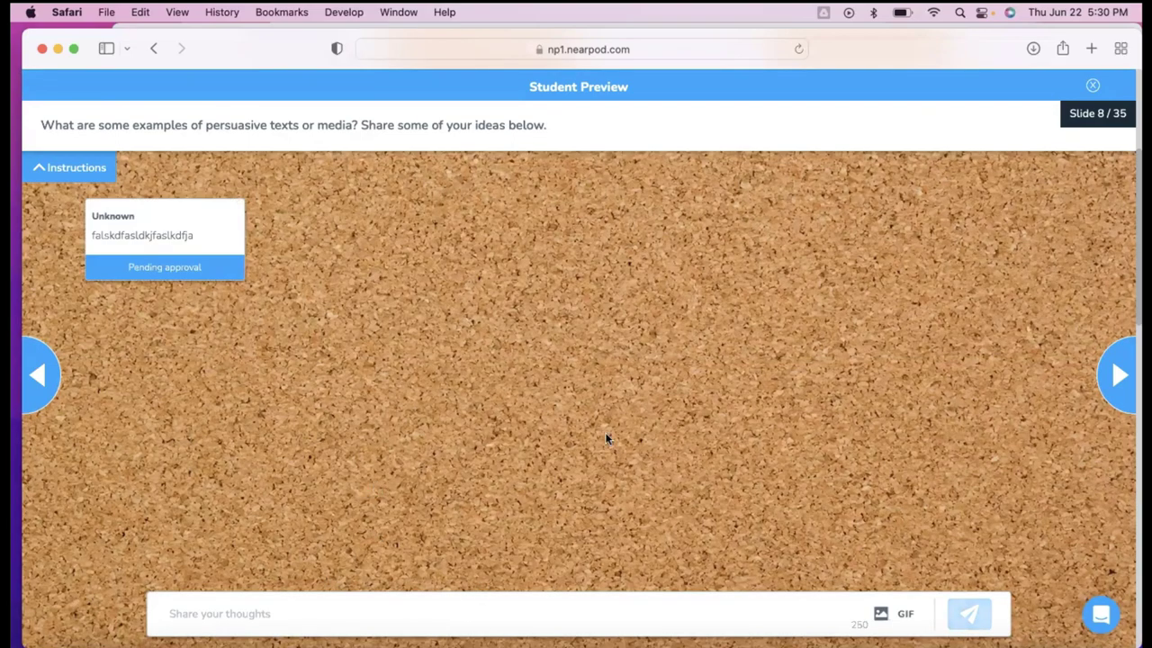
{"action": "left_click", "coordinate": [905, 611]}
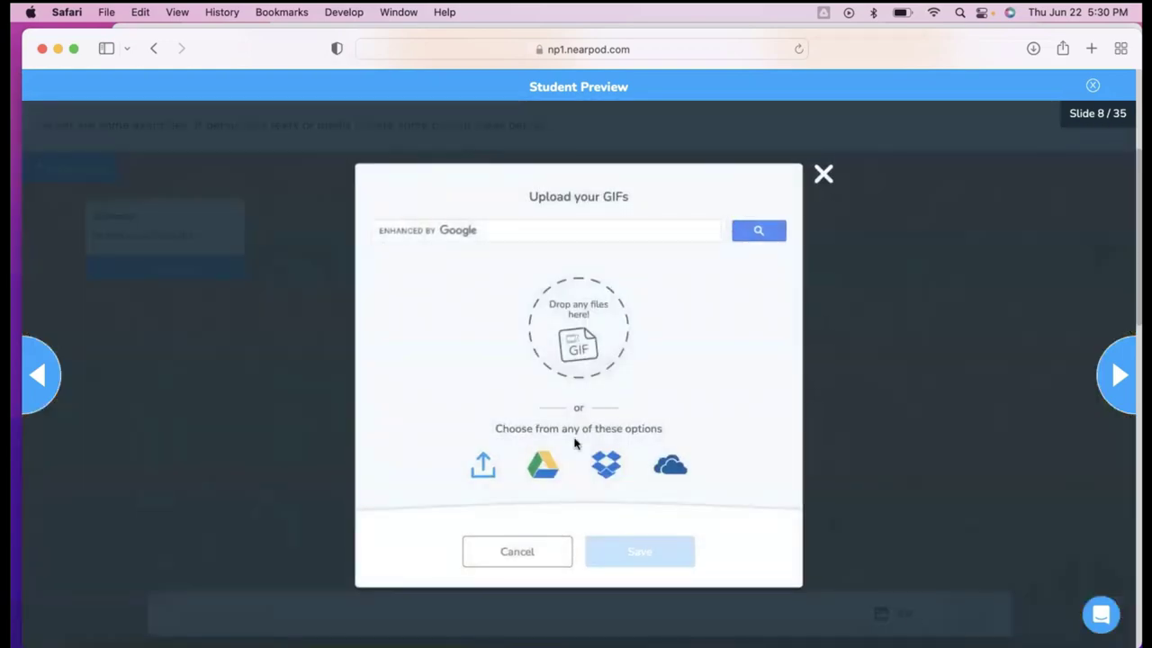
{"action": "left_click", "coordinate": [823, 176]}
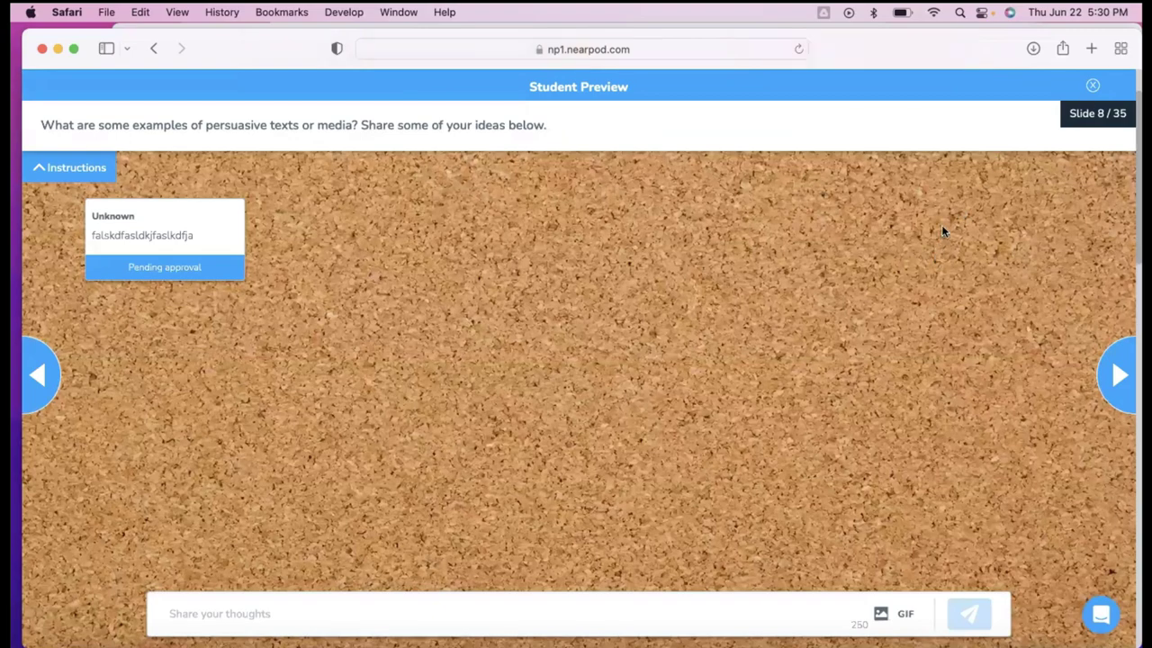
Step: Close the student preview, then save the lesson and exit the editor
{"action": "left_click", "coordinate": [1093, 86]}
{"action": "scroll", "coordinate": [710, 341], "scroll_direction": "down", "scroll_amount": 10}
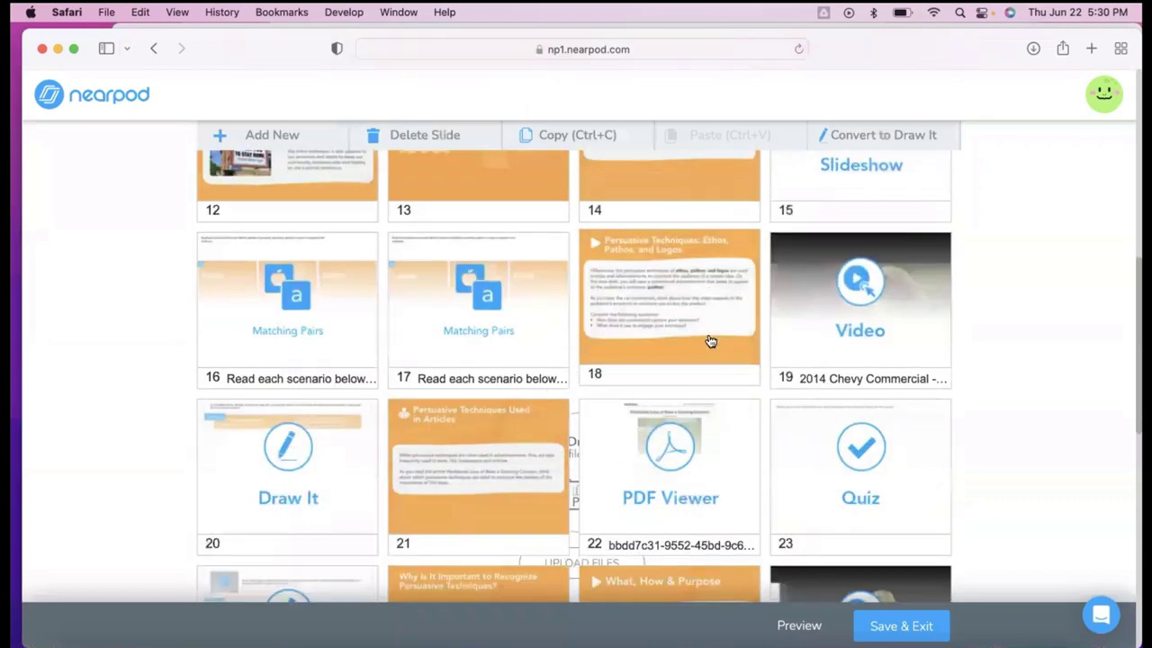
{"action": "left_click", "coordinate": [883, 630]}
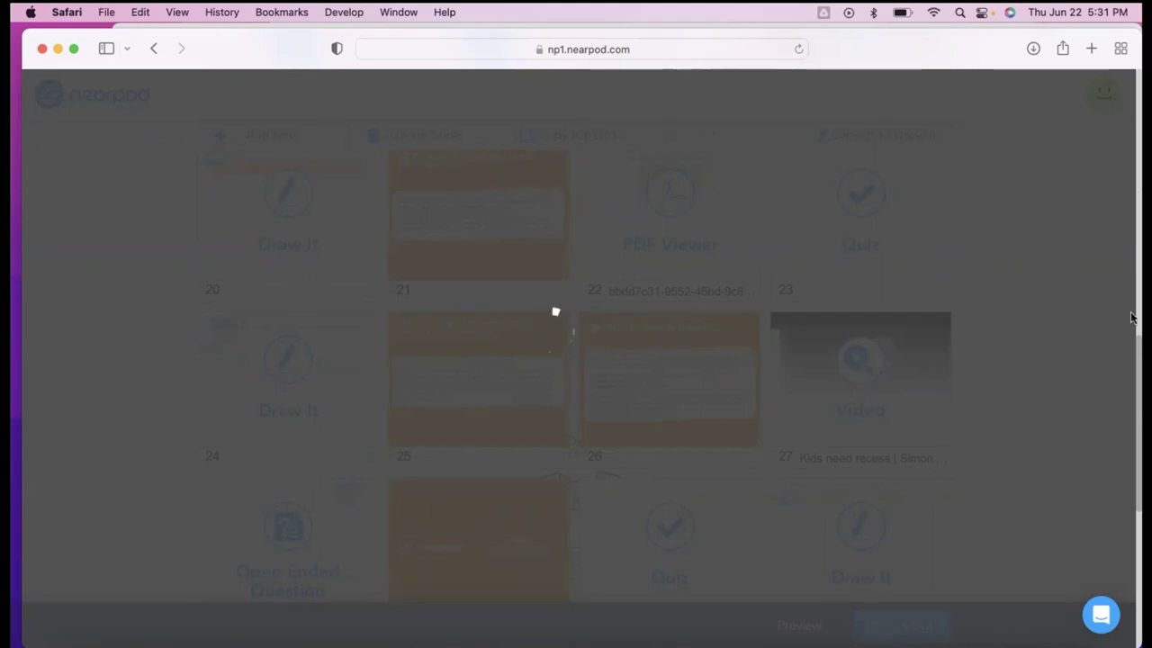
Step: Switch to Google Drive in a new browser tab and create a blank Google Slides presentation
{"action": "left_click", "coordinate": [1090, 48]}
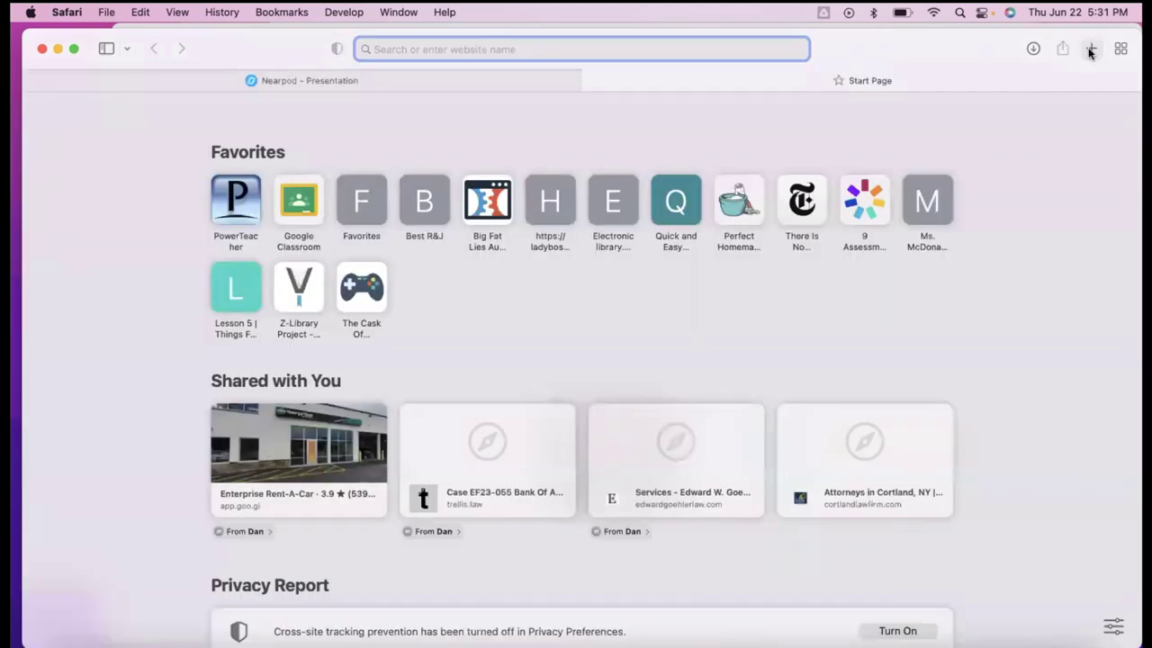
{"action": "type", "text": "dri"}
{"action": "key", "text": "Return"}
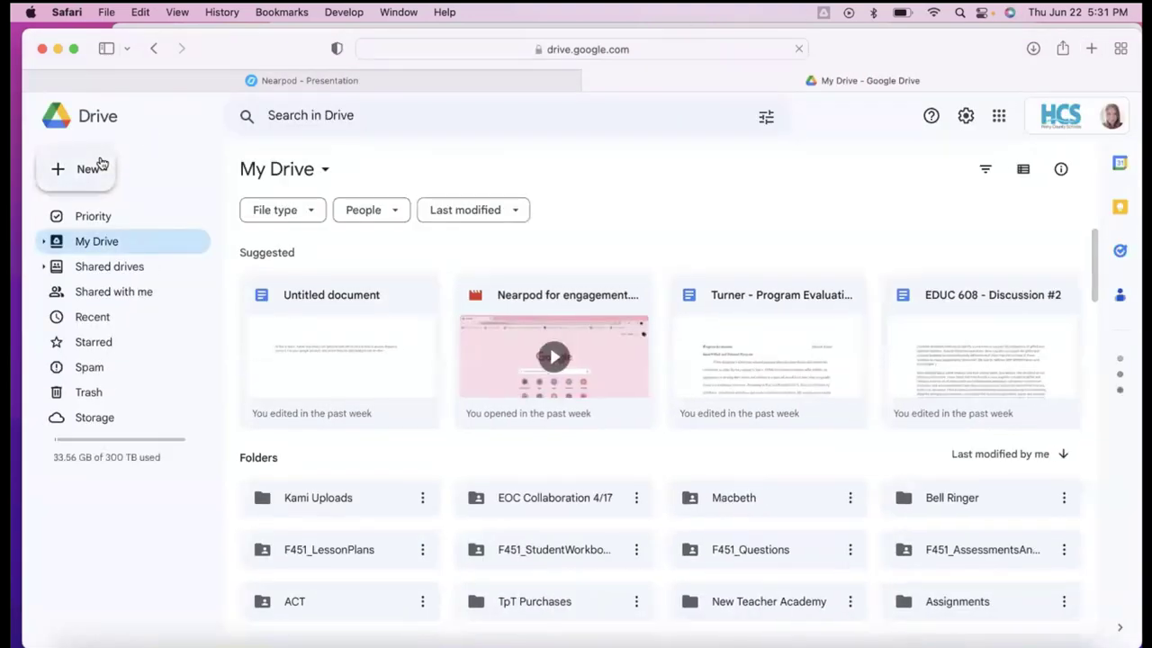
{"action": "left_click", "coordinate": [99, 165]}
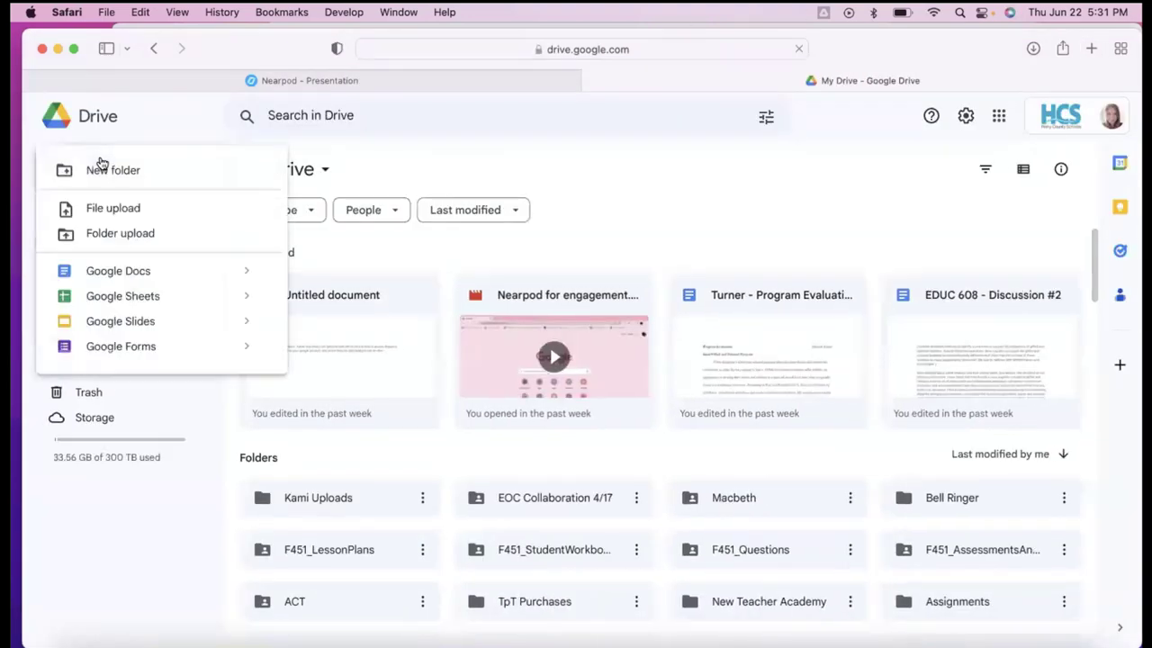
{"action": "left_click", "coordinate": [117, 321]}
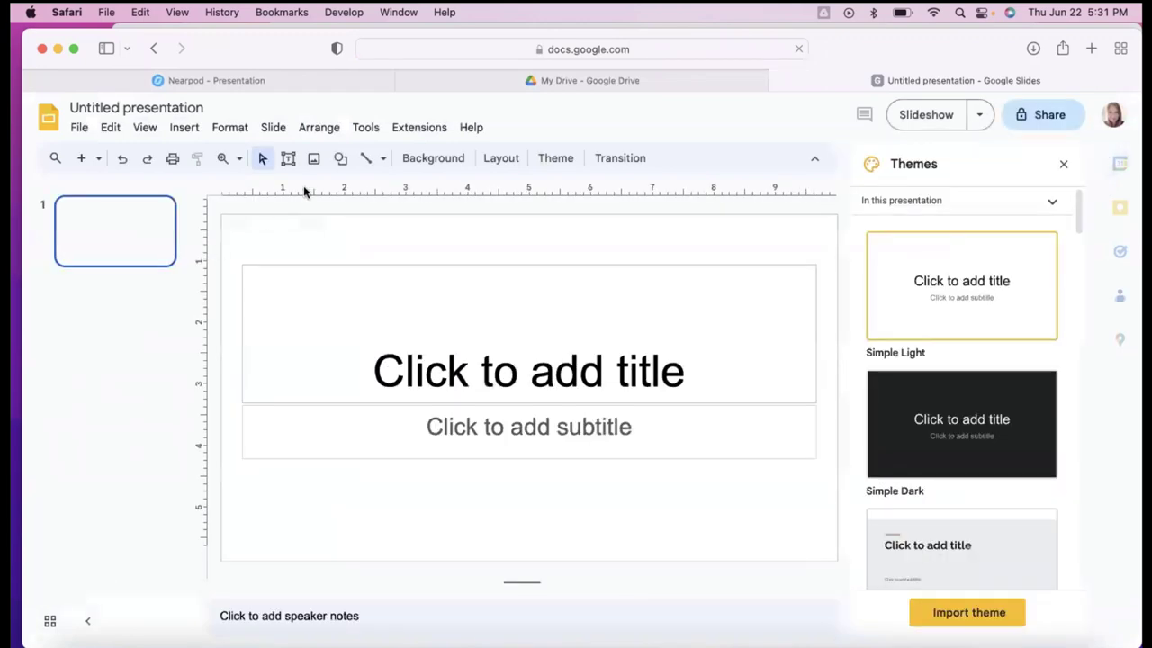
Step: Open the Nearpod add-on in the untitled presentation
{"action": "left_click", "coordinate": [423, 133]}
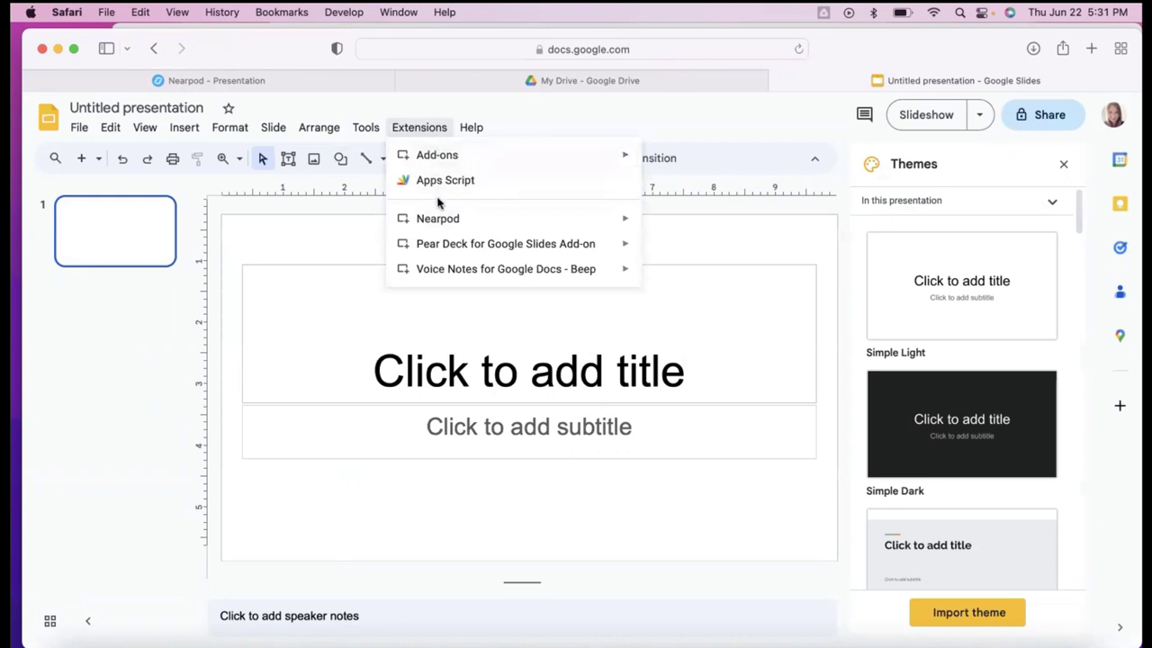
{"action": "mouse_move", "coordinate": [448, 162]}
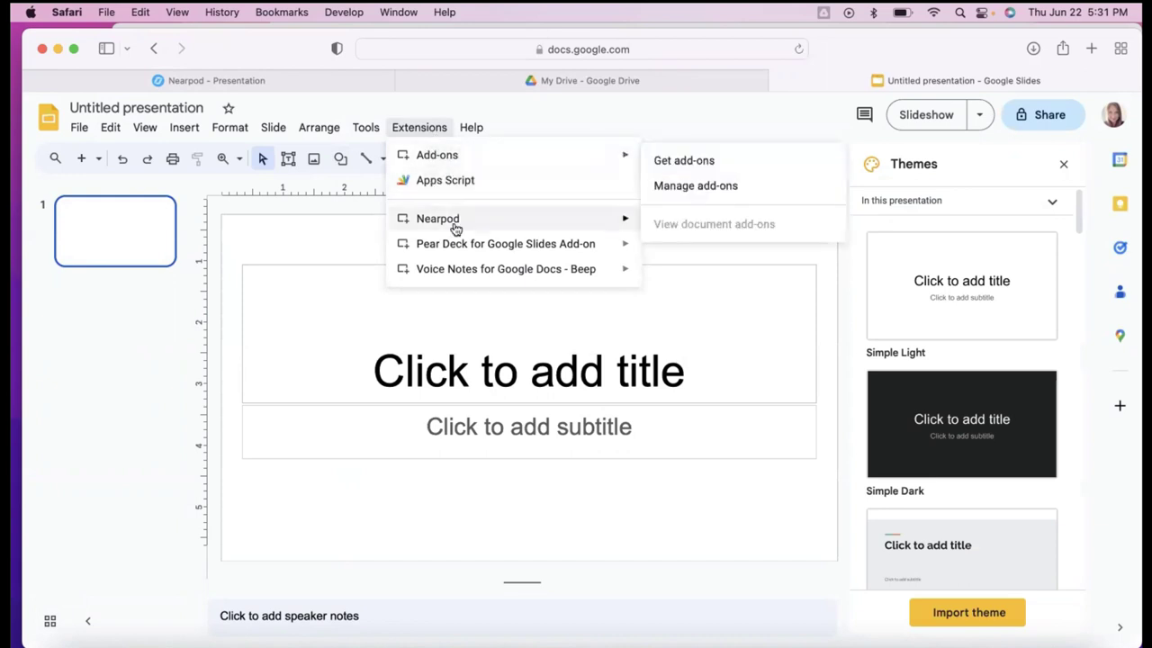
{"action": "mouse_move", "coordinate": [462, 221]}
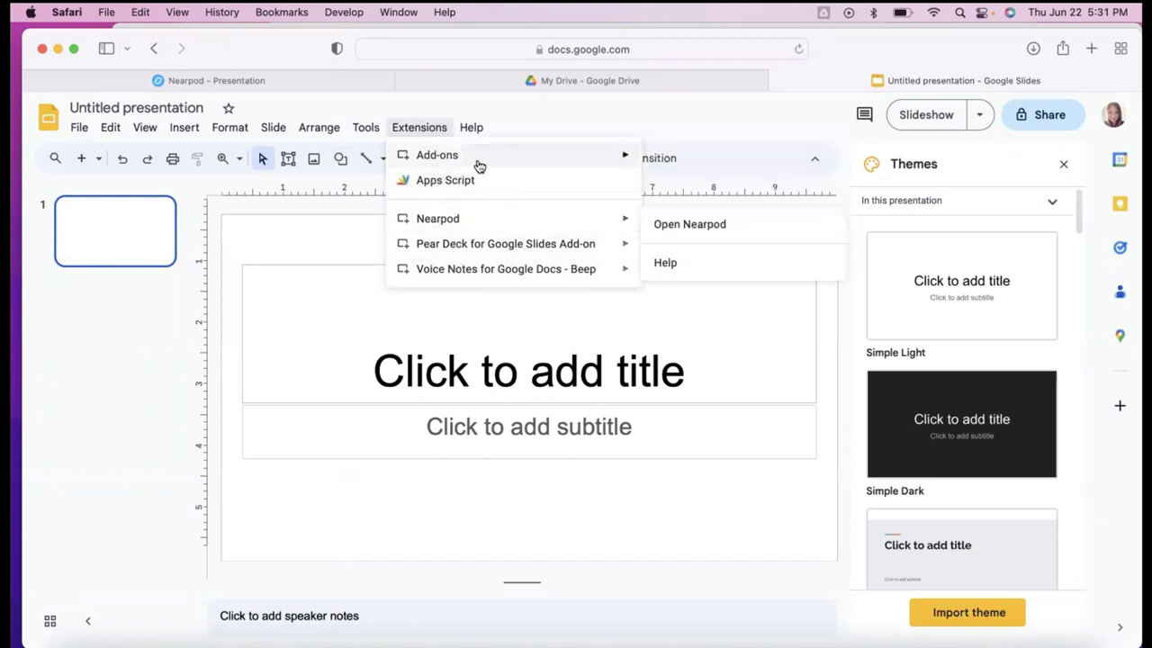
{"action": "left_click", "coordinate": [666, 224]}
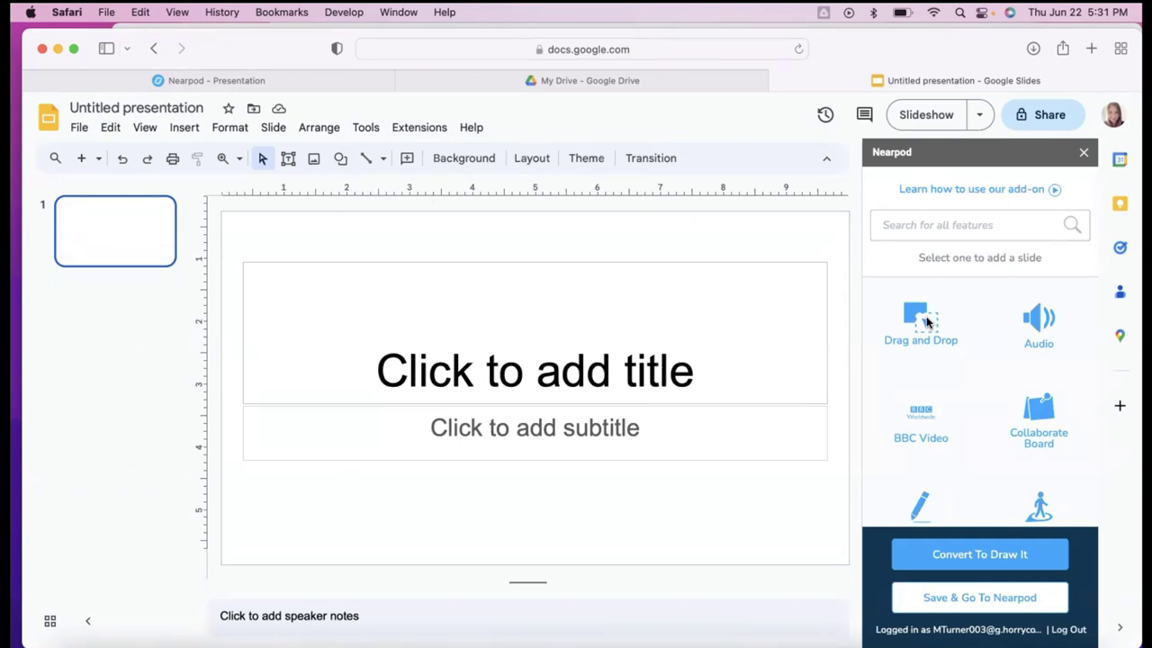
Step: Add a second slide to the presentation and start a Nearpod Open Ended Question activity
{"action": "left_click", "coordinate": [141, 375]}
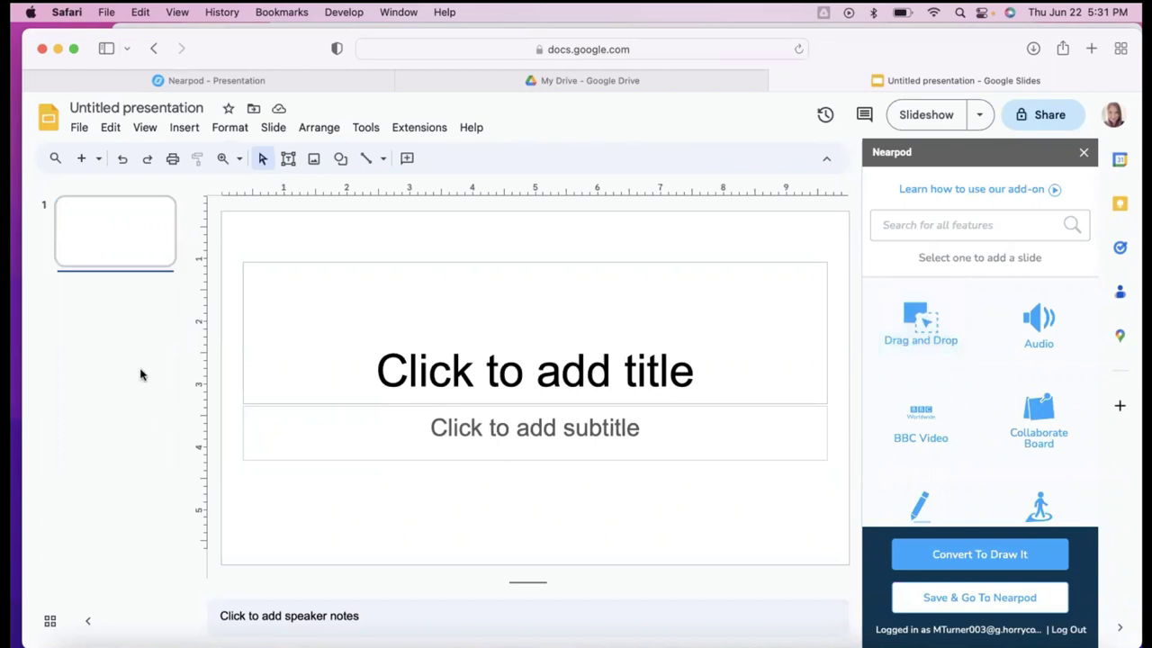
{"action": "key", "text": "Return"}
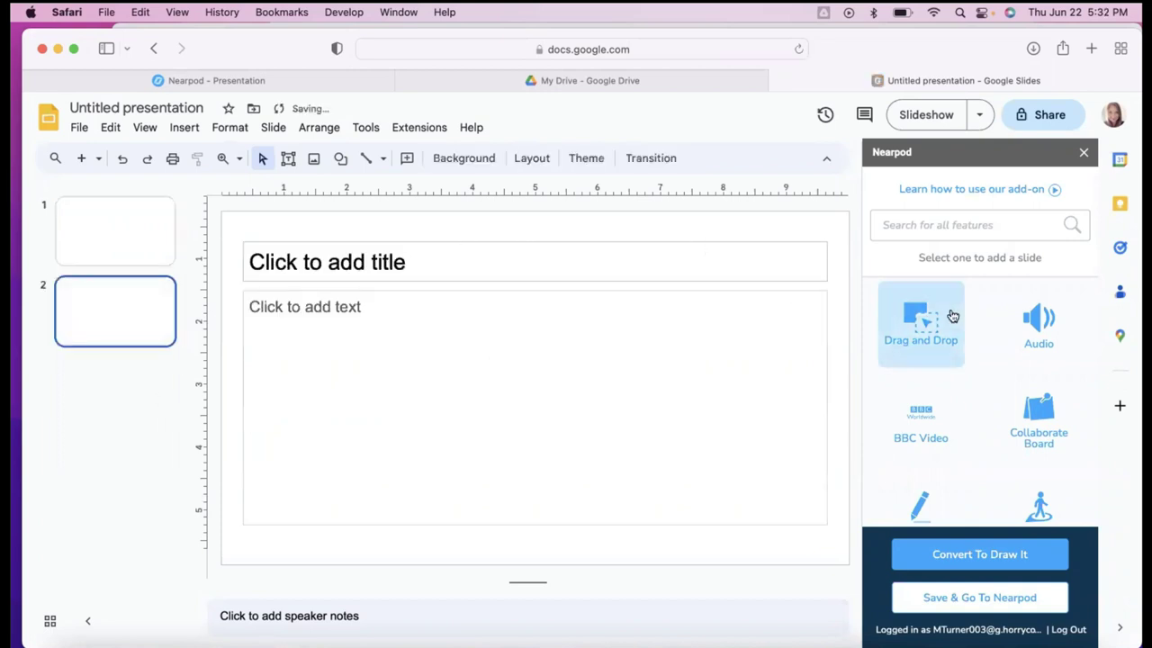
{"action": "scroll", "coordinate": [1057, 373], "scroll_direction": "down", "scroll_amount": 5}
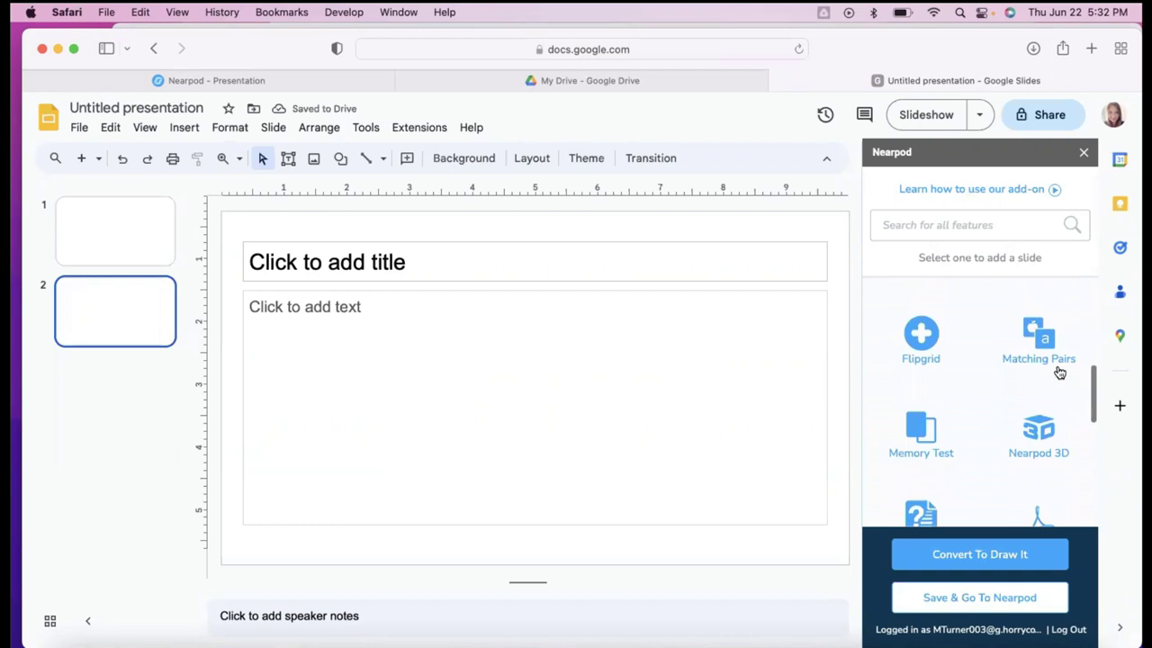
{"action": "scroll", "coordinate": [1057, 373], "scroll_direction": "down", "scroll_amount": 5}
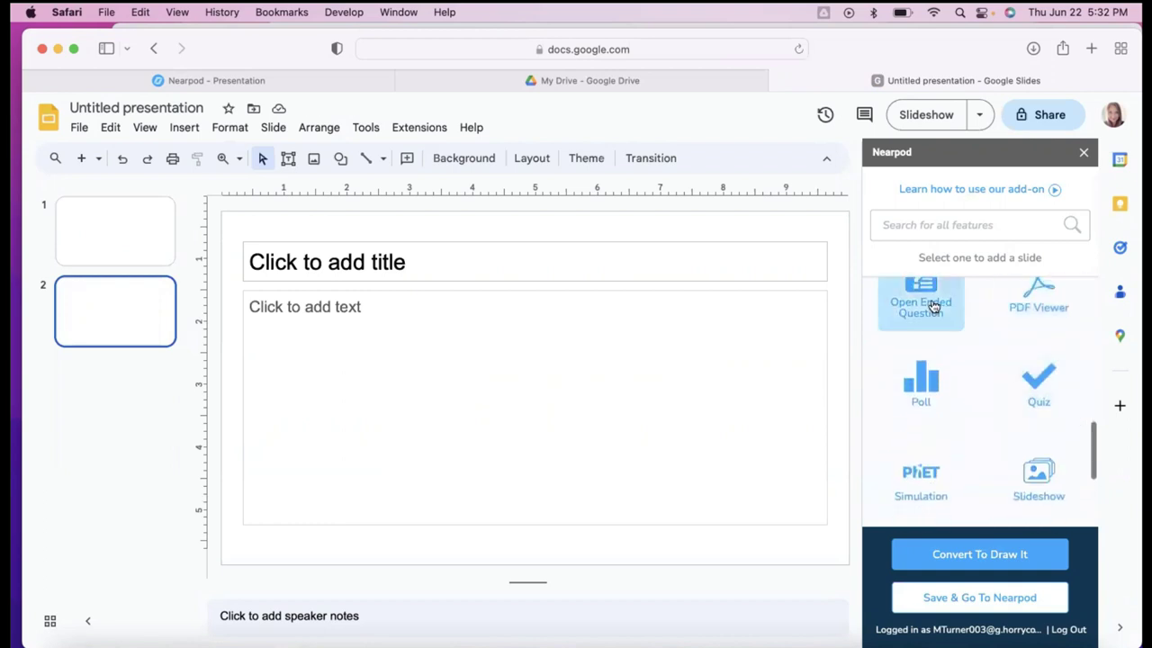
{"action": "left_click", "coordinate": [934, 307]}
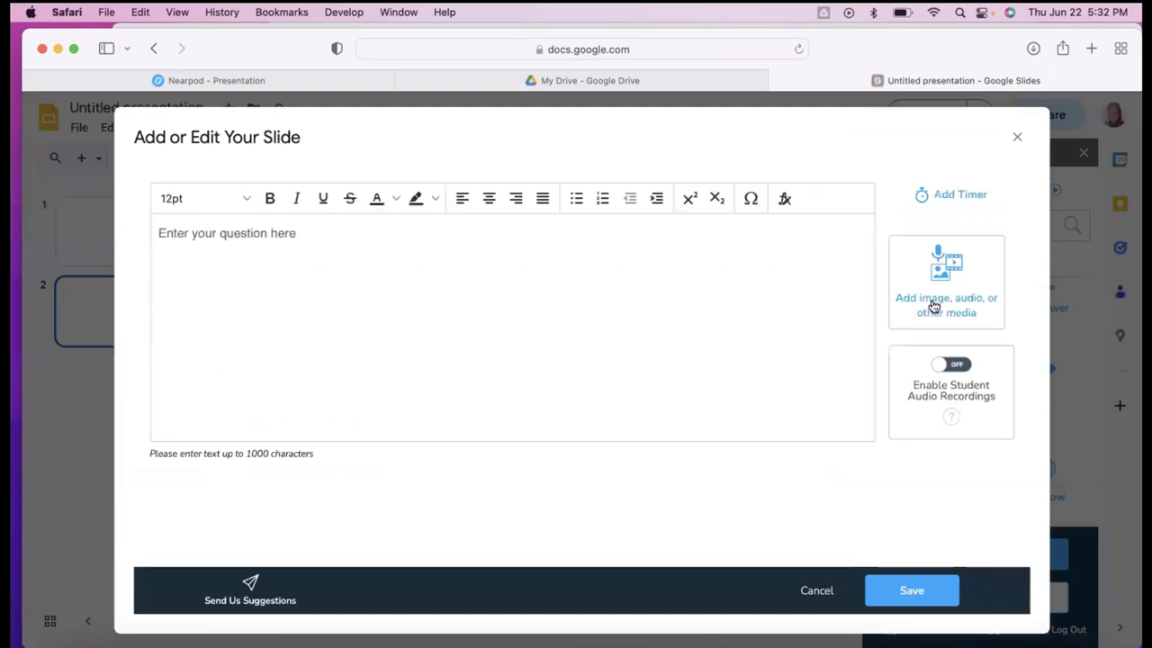
Step: Enter "What is your favorite color?" as the open-ended question and save the activity as a slide
{"action": "left_click", "coordinate": [825, 301]}
{"action": "type", "text": "What iu"}
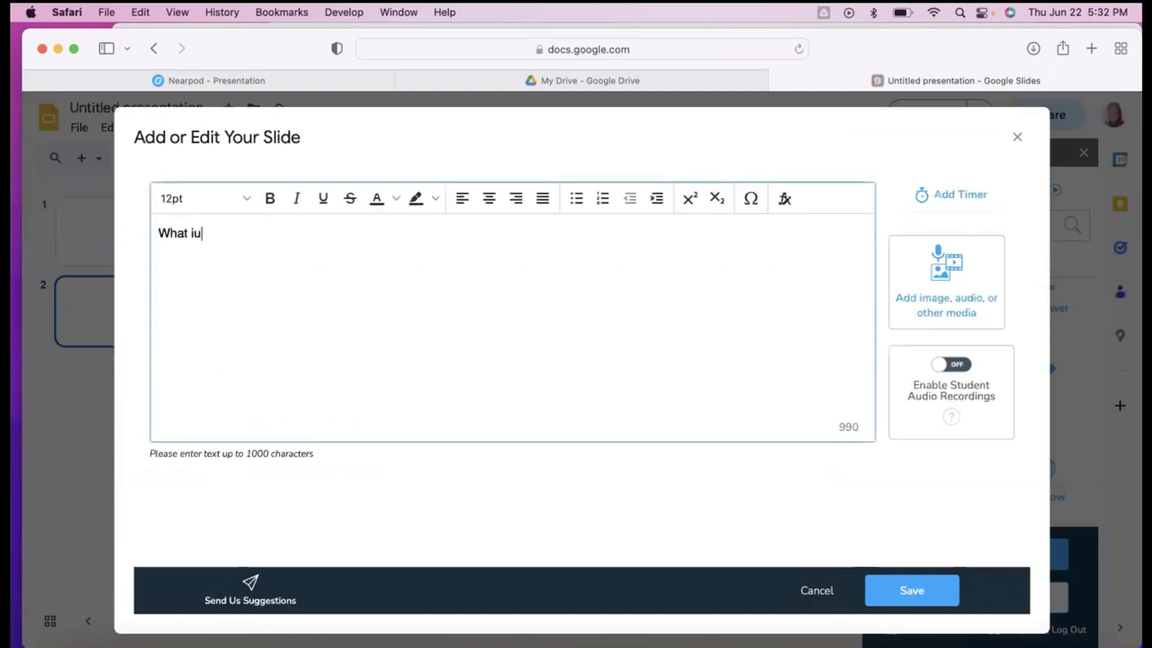
{"action": "type", "text": "d"}
{"action": "key", "text": "BackSpace"}
{"action": "key", "text": "BackSpace"}
{"action": "key", "text": "BackSpace"}
{"action": "type", "text": "s your favorite color?"}
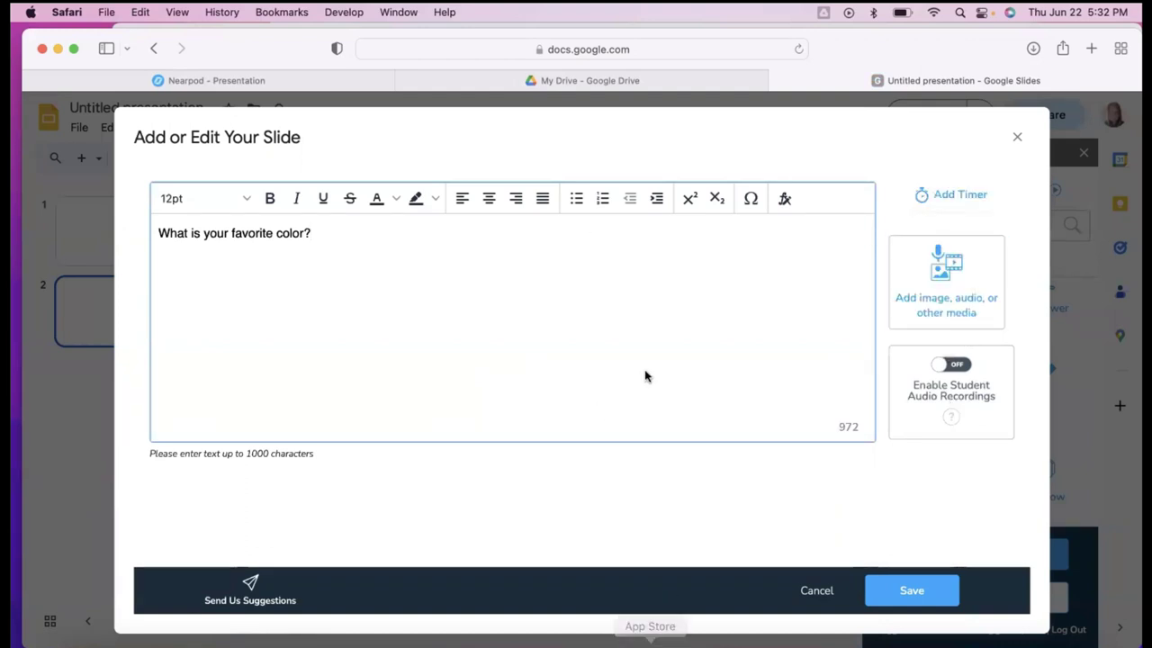
{"action": "left_click", "coordinate": [933, 592]}
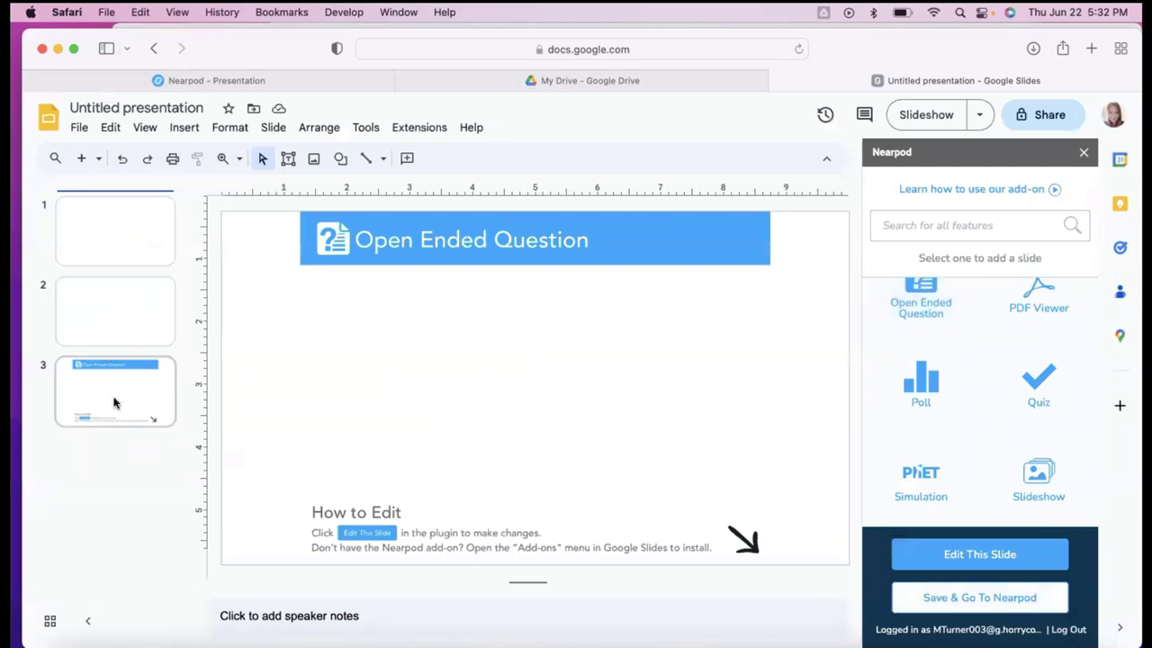
Step: Review the slides, reopen the Open Ended Question slide in its Nearpod editor, and close the editor without changes
{"action": "left_click", "coordinate": [142, 310]}
{"action": "left_click", "coordinate": [134, 382]}
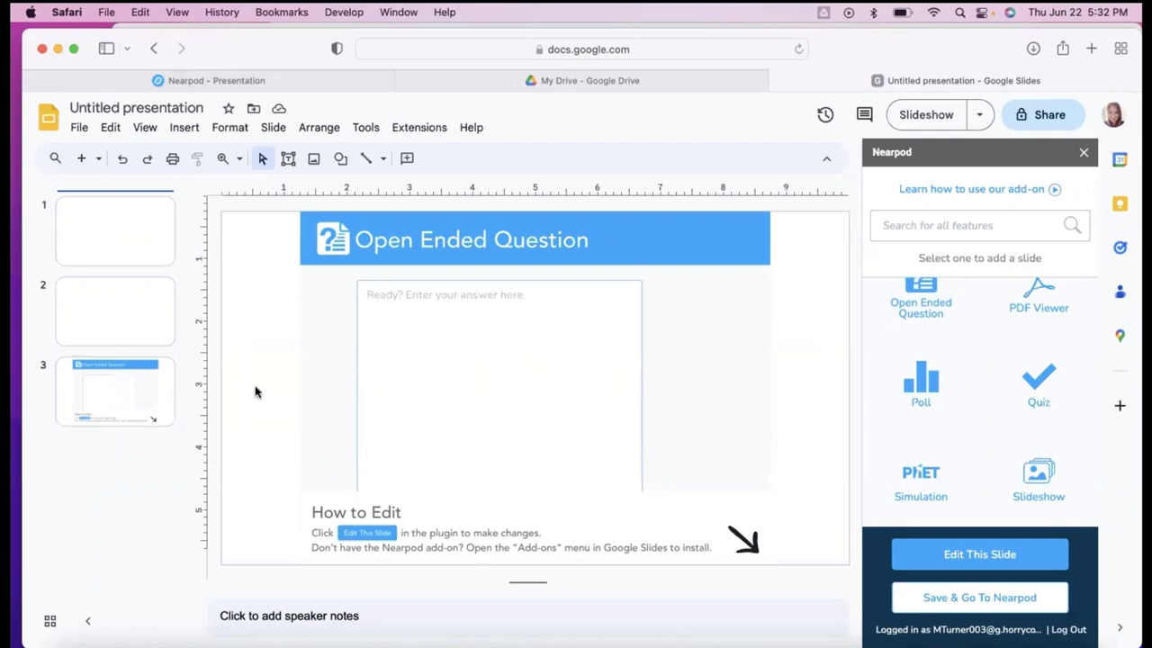
{"action": "left_click", "coordinate": [135, 230]}
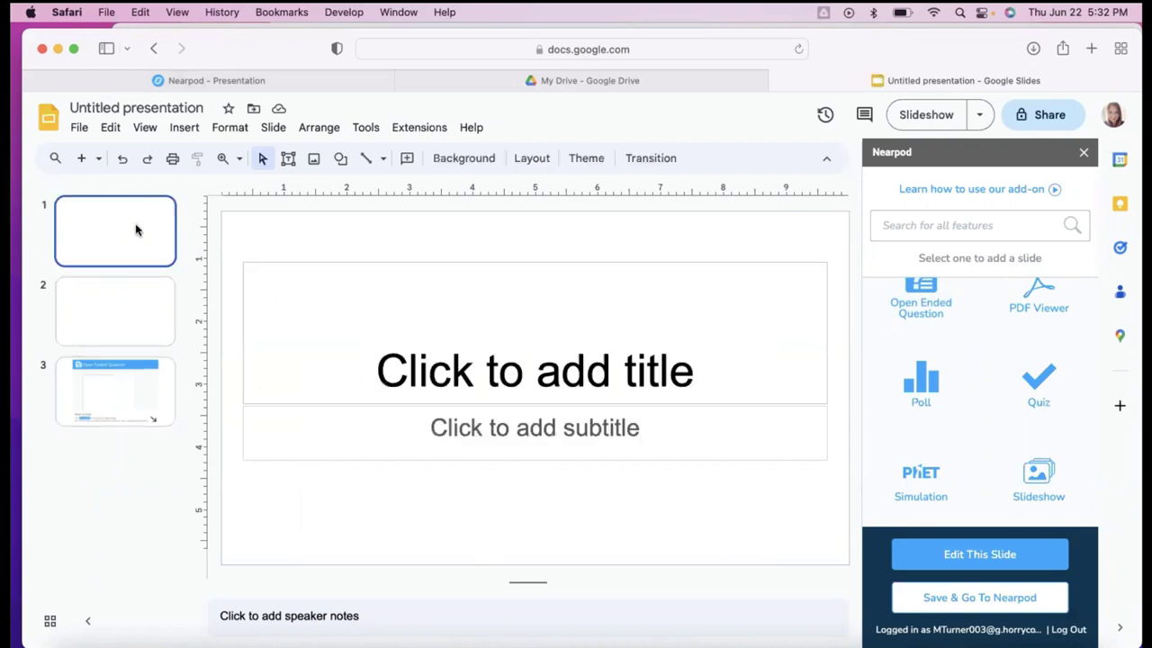
{"action": "left_click", "coordinate": [129, 405]}
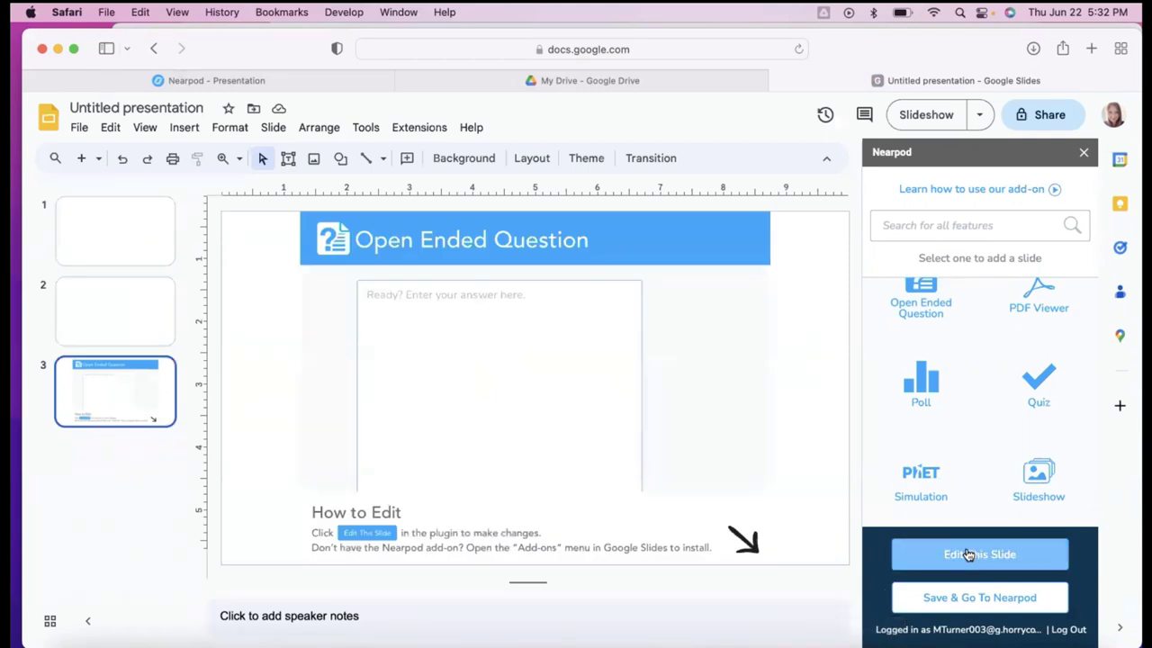
{"action": "left_click", "coordinate": [969, 555]}
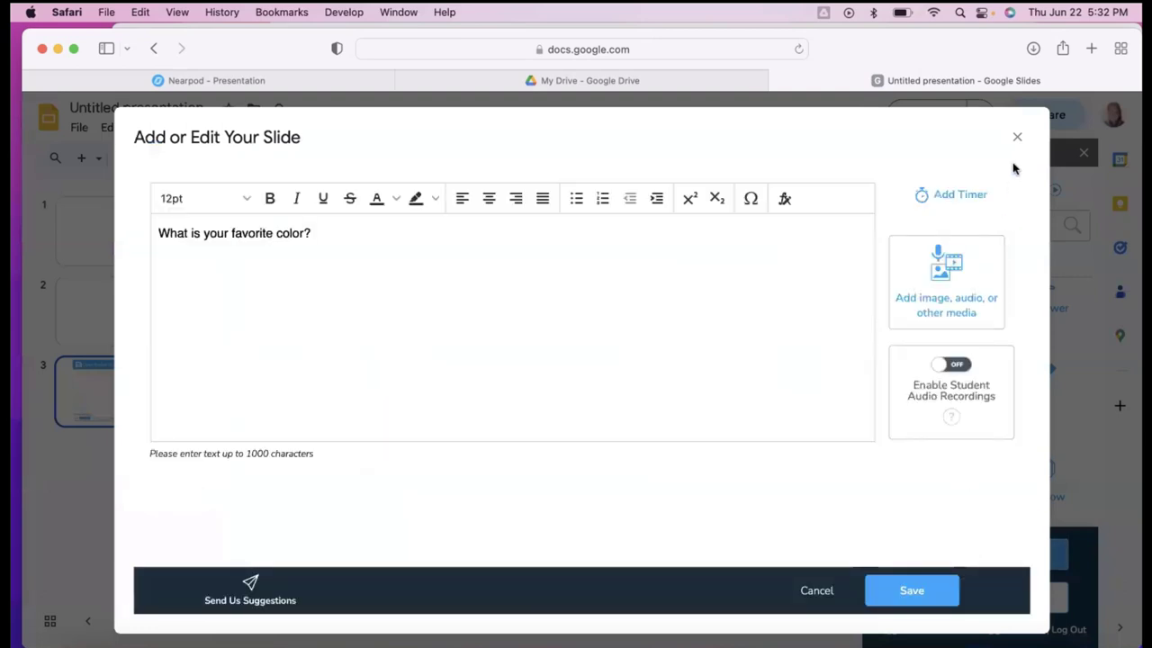
{"action": "left_click", "coordinate": [1017, 136]}
Step: Try a few pen strokes in a new Draw It activity with its library collapsed, and close it without saving
{"action": "scroll", "coordinate": [997, 351], "scroll_direction": "up", "scroll_amount": 3}
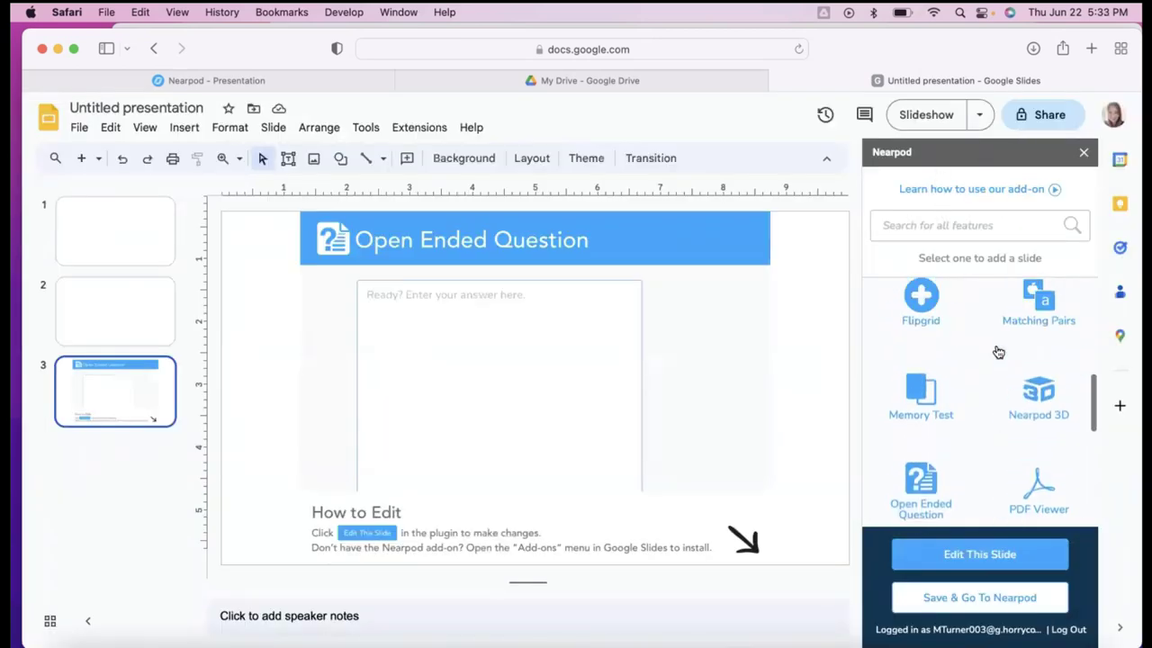
{"action": "scroll", "coordinate": [996, 351], "scroll_direction": "up", "scroll_amount": 5}
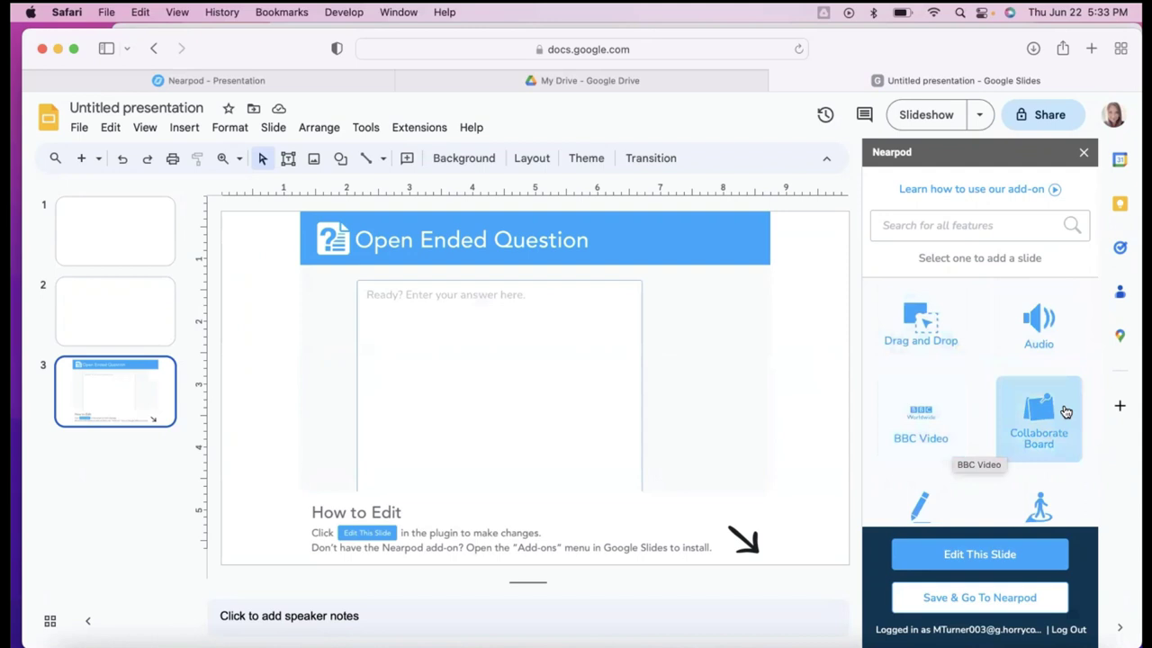
{"action": "scroll", "coordinate": [1066, 412], "scroll_direction": "down", "scroll_amount": 2}
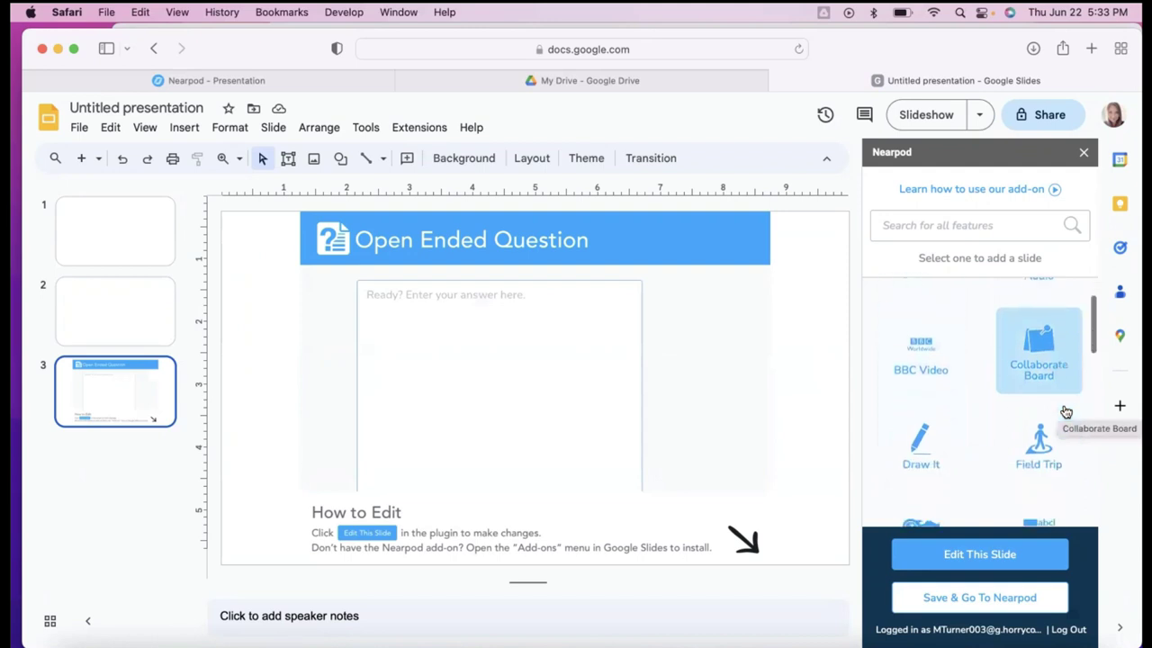
{"action": "left_click", "coordinate": [942, 426]}
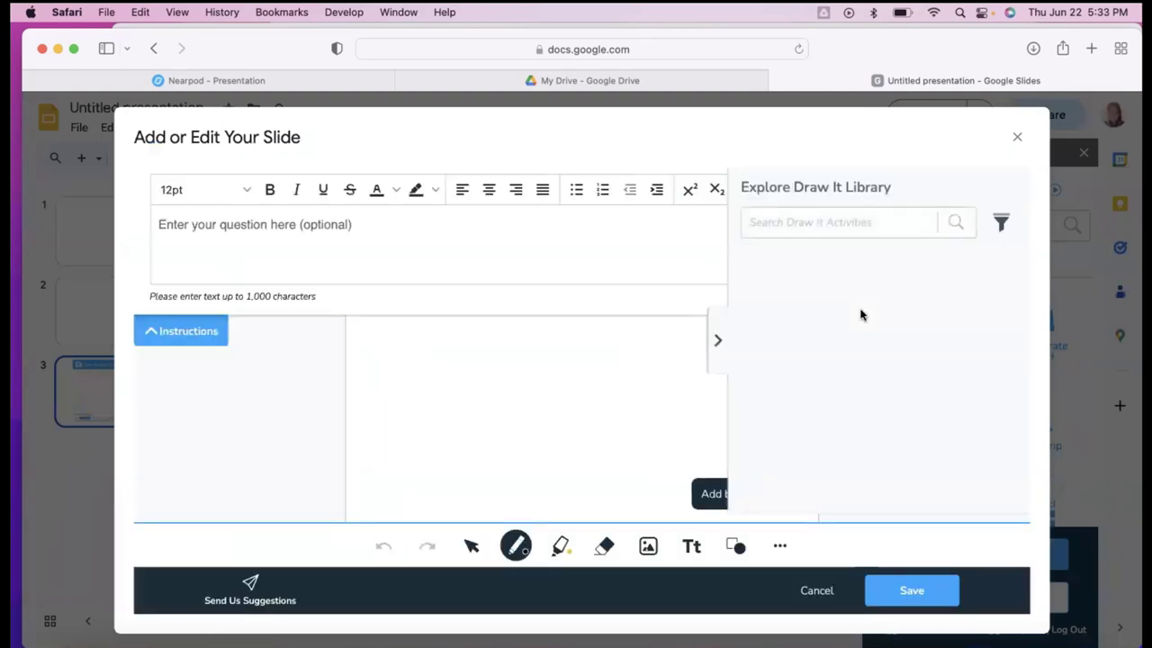
{"action": "left_click", "coordinate": [718, 356]}
{"action": "left_click", "coordinate": [713, 352]}
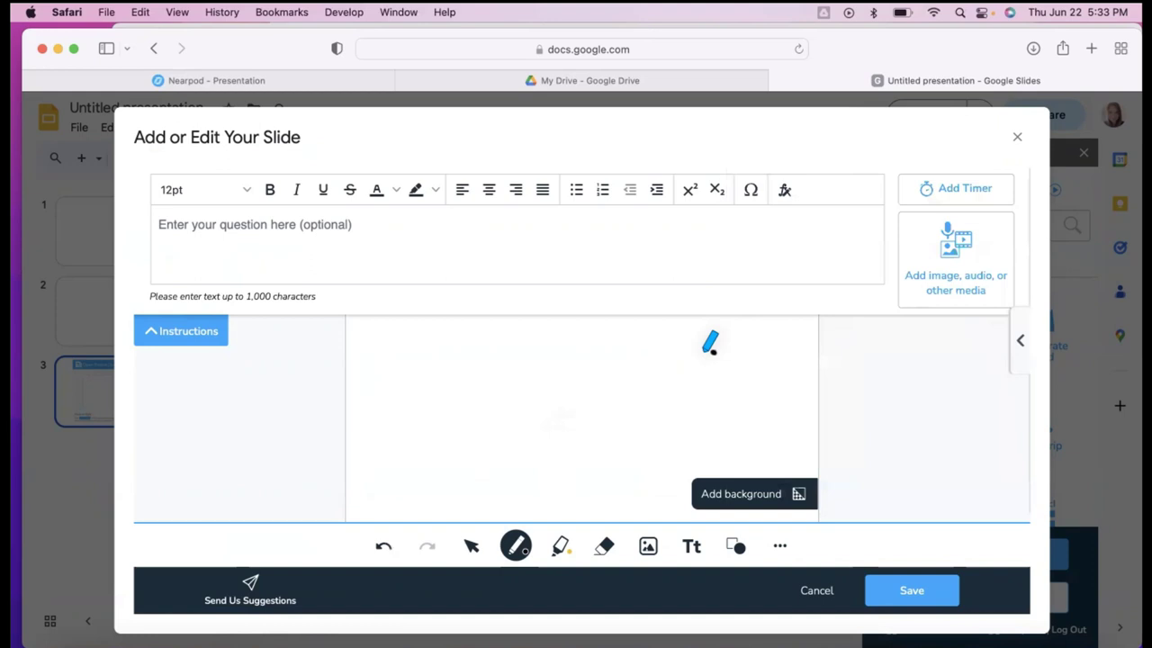
{"action": "left_click_drag", "start_coordinate": [714, 352], "coordinate": [680, 374]}
{"action": "mouse_move", "coordinate": [521, 342]}
{"action": "left_mouse_down"}
{"action": "mouse_move", "coordinate": [621, 367]}
{"action": "mouse_move", "coordinate": [518, 412]}
{"action": "left_mouse_up"}
{"action": "left_click", "coordinate": [1017, 136]}
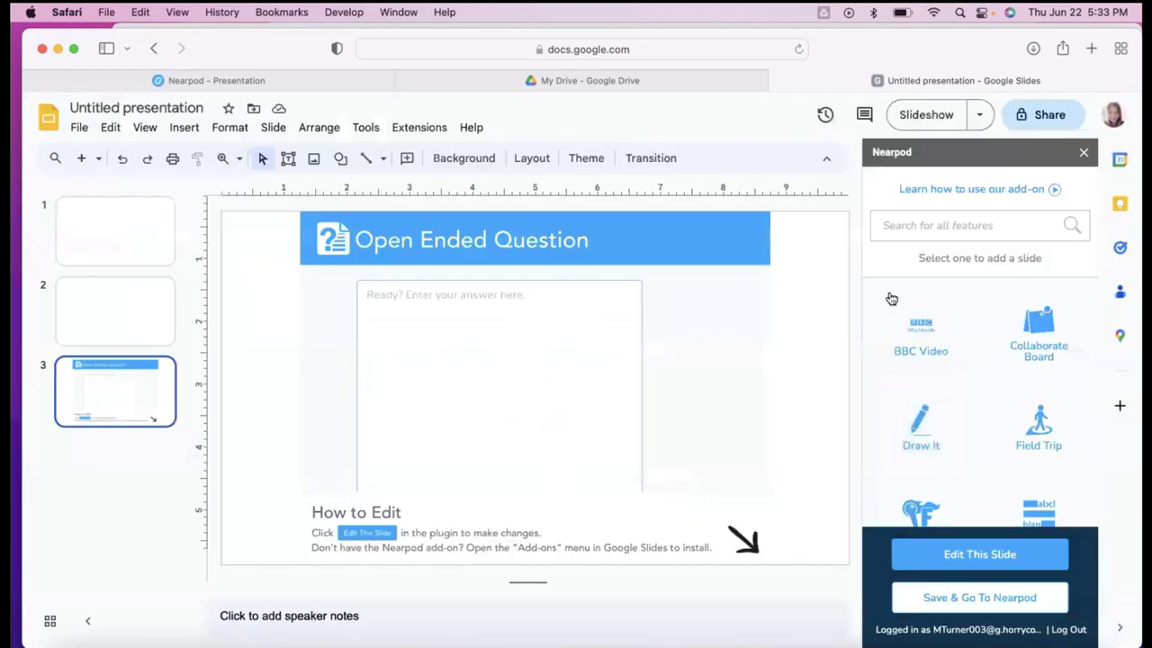
Step: Browse the VR Field Trip destinations and examine the Flipgrid activity's link fields, closing both without adding a slide
{"action": "scroll", "coordinate": [930, 350], "scroll_direction": "down", "scroll_amount": 1}
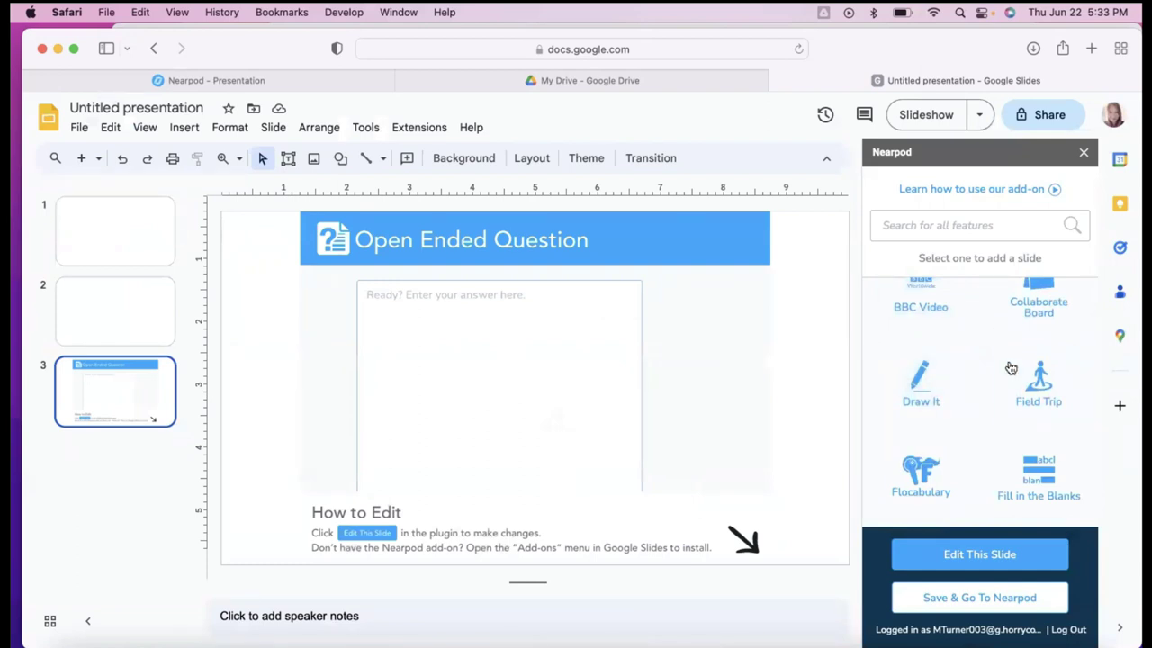
{"action": "left_click", "coordinate": [1055, 394]}
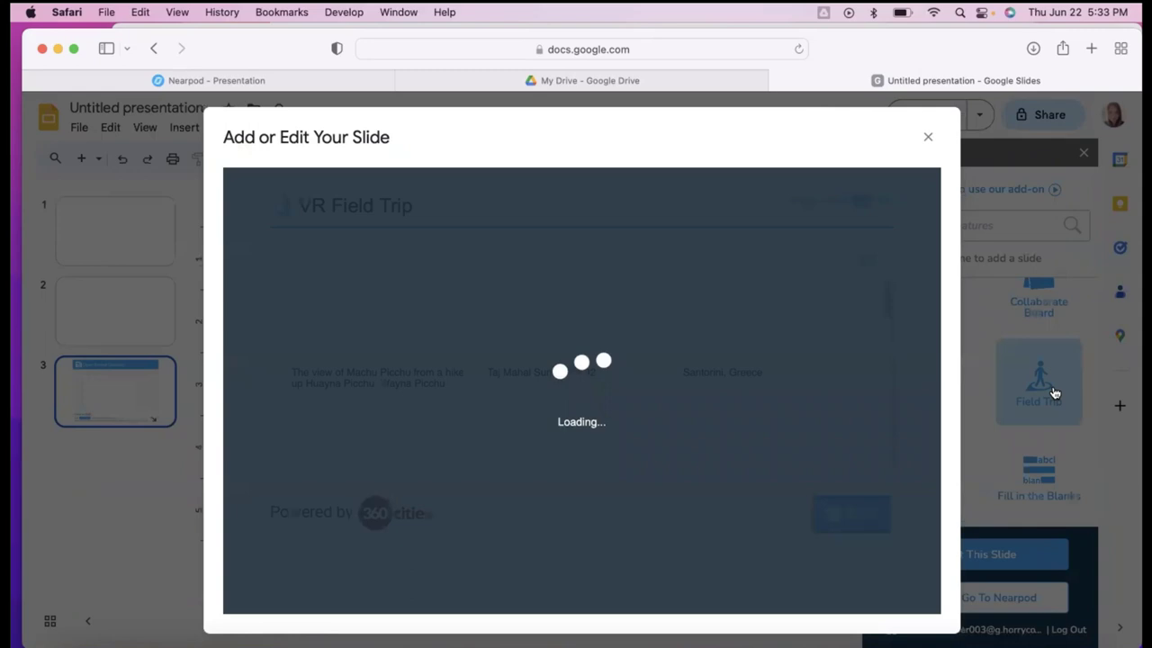
{"action": "scroll", "coordinate": [637, 355], "scroll_direction": "down", "scroll_amount": 5}
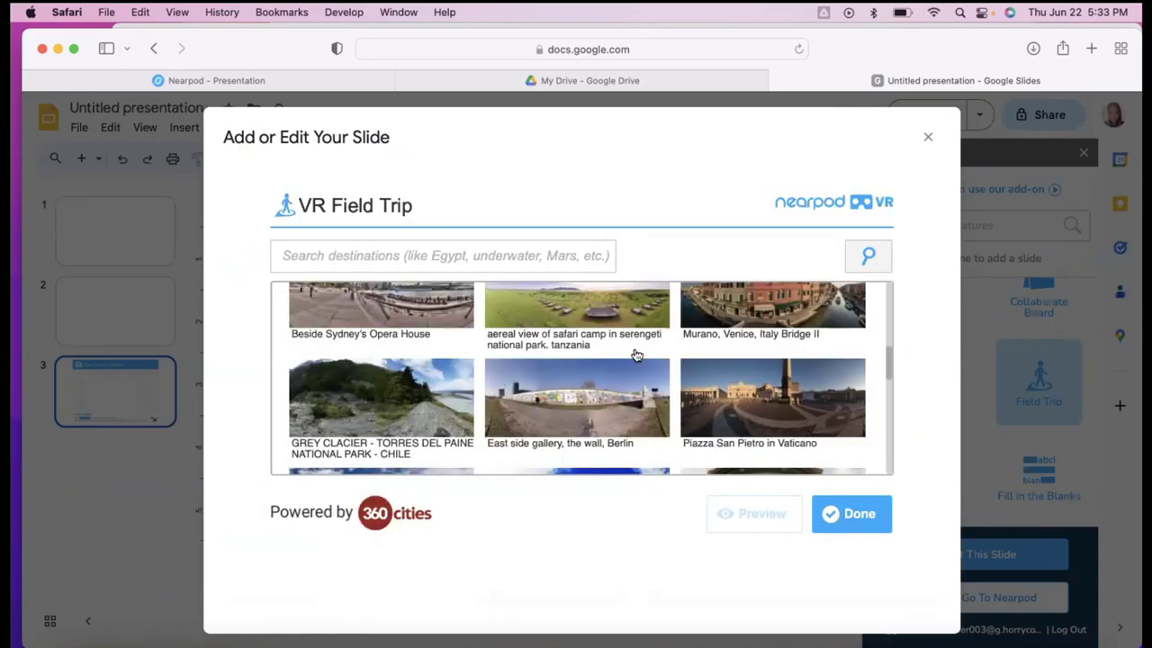
{"action": "scroll", "coordinate": [637, 355], "scroll_direction": "up", "scroll_amount": 5}
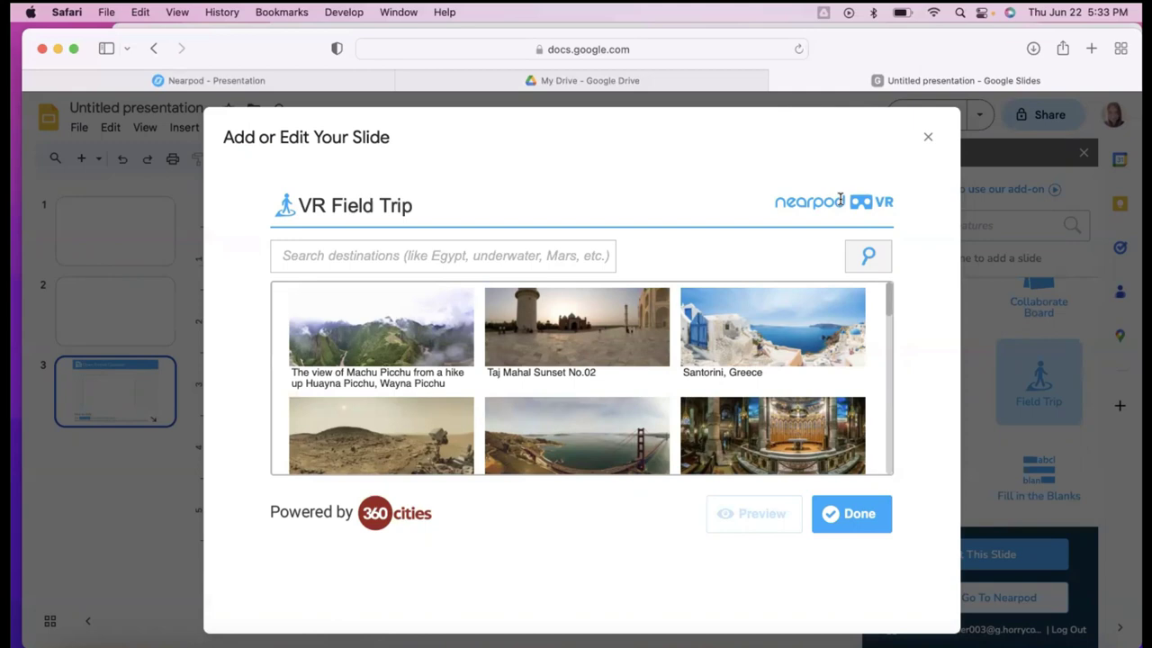
{"action": "left_click", "coordinate": [928, 138]}
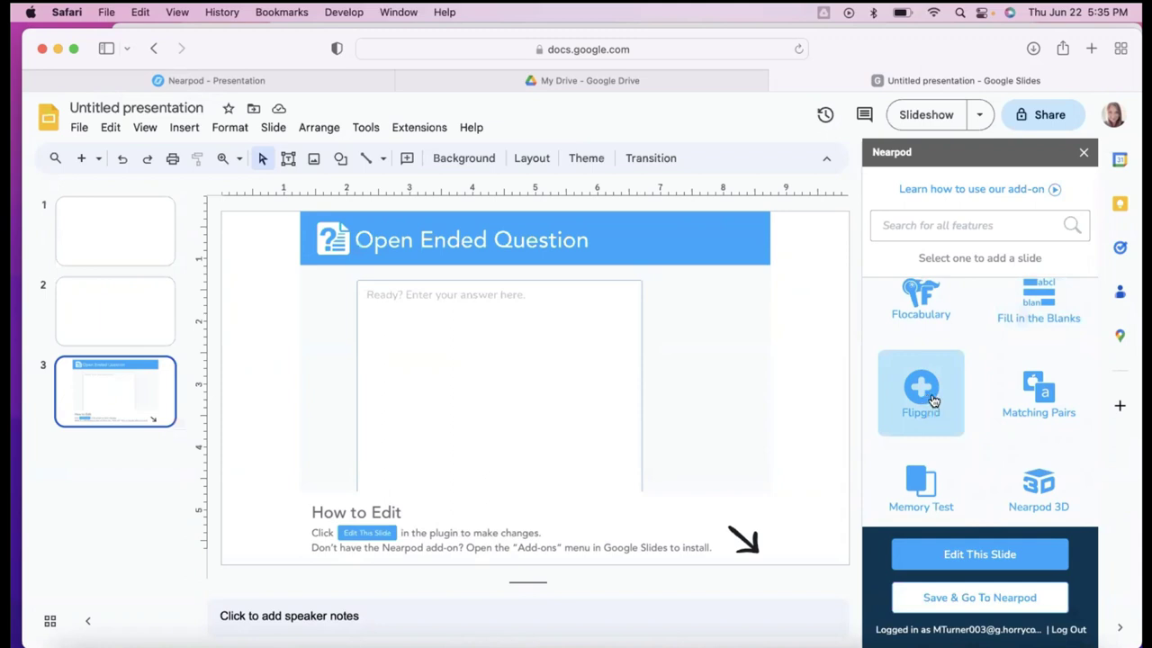
{"action": "left_click", "coordinate": [995, 385]}
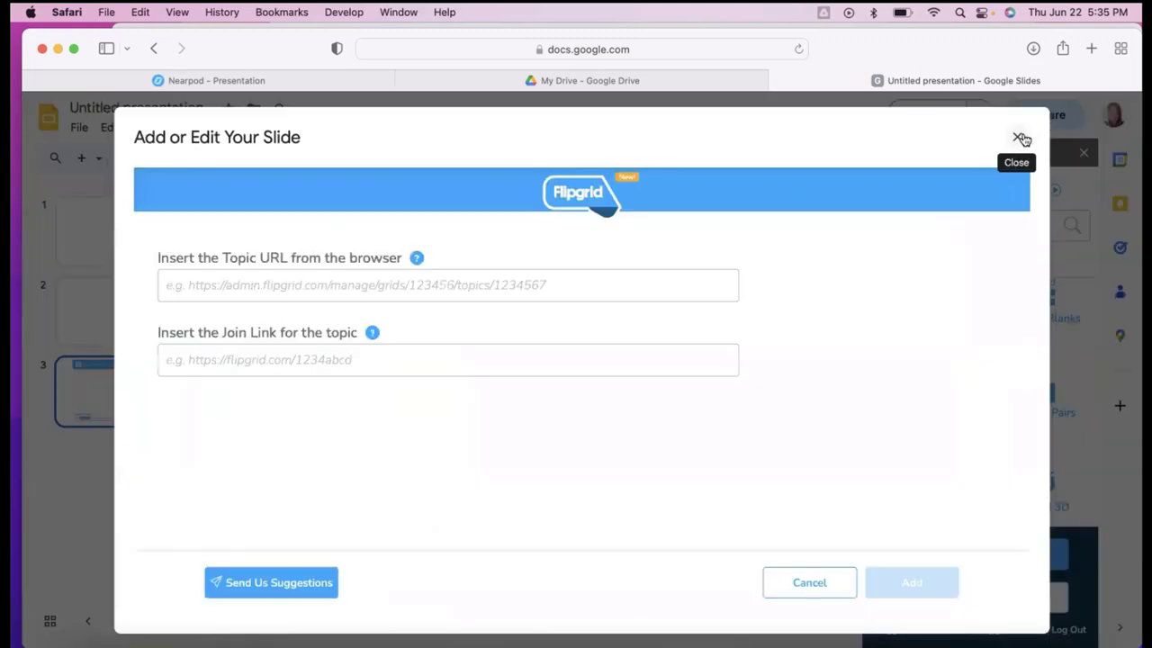
{"action": "left_click", "coordinate": [1021, 138]}
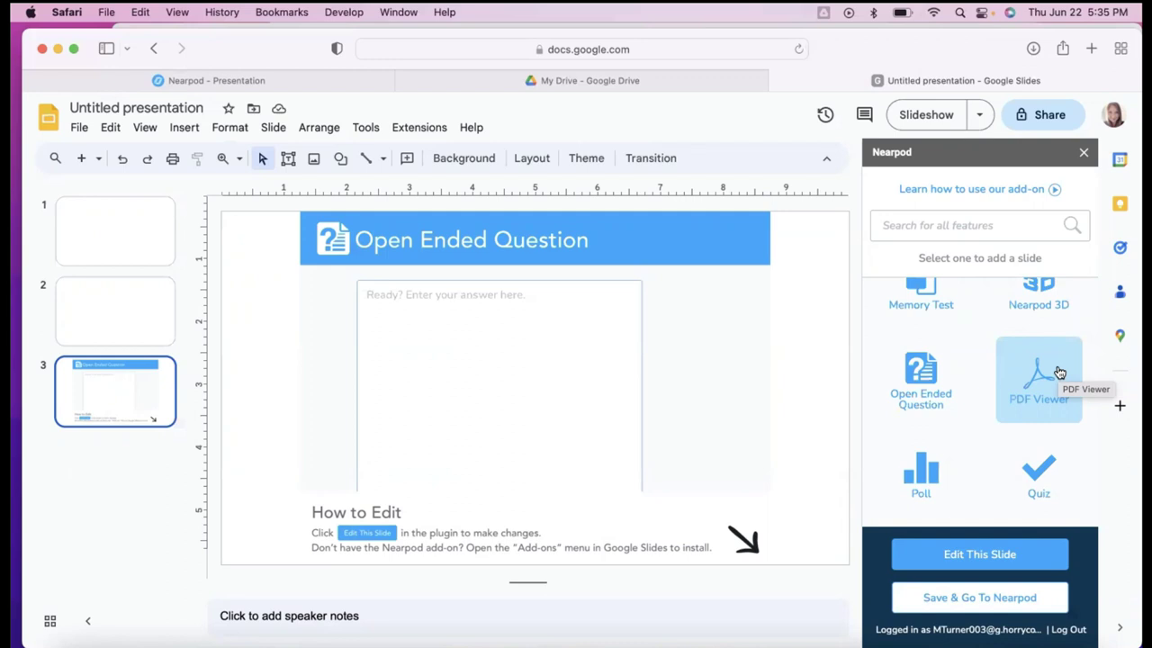
Step: Open a new Time to Climb activity and examine its question, answer type and answer option fields
{"action": "scroll", "coordinate": [1059, 373], "scroll_direction": "down", "scroll_amount": 3}
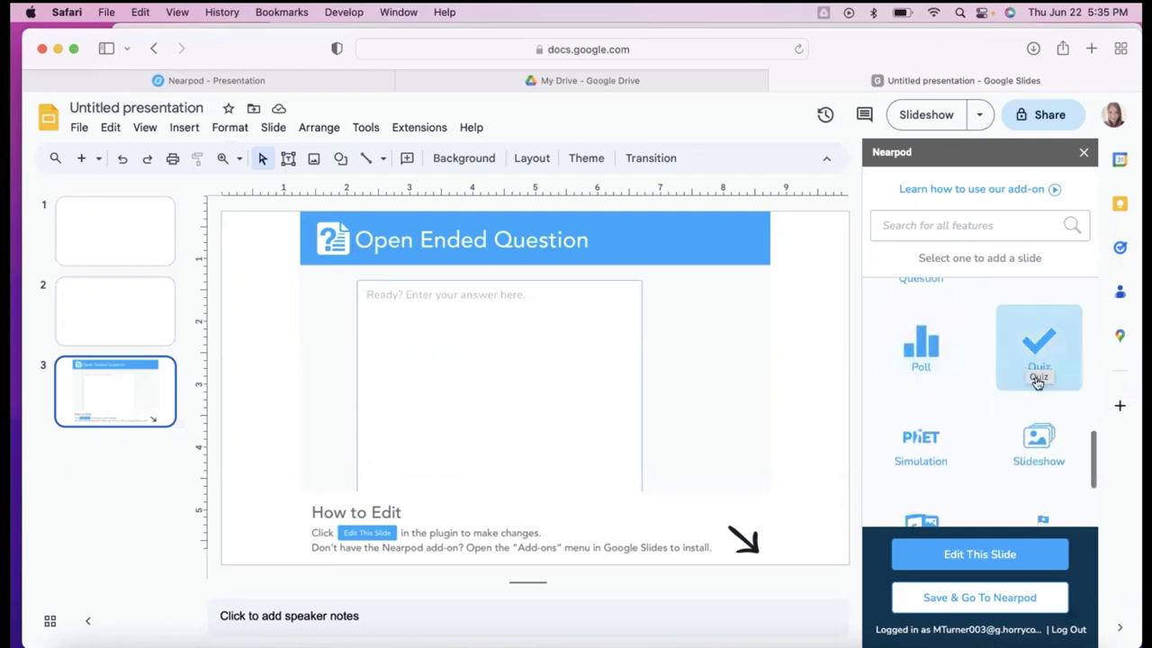
{"action": "scroll", "coordinate": [1040, 387], "scroll_direction": "down", "scroll_amount": 4}
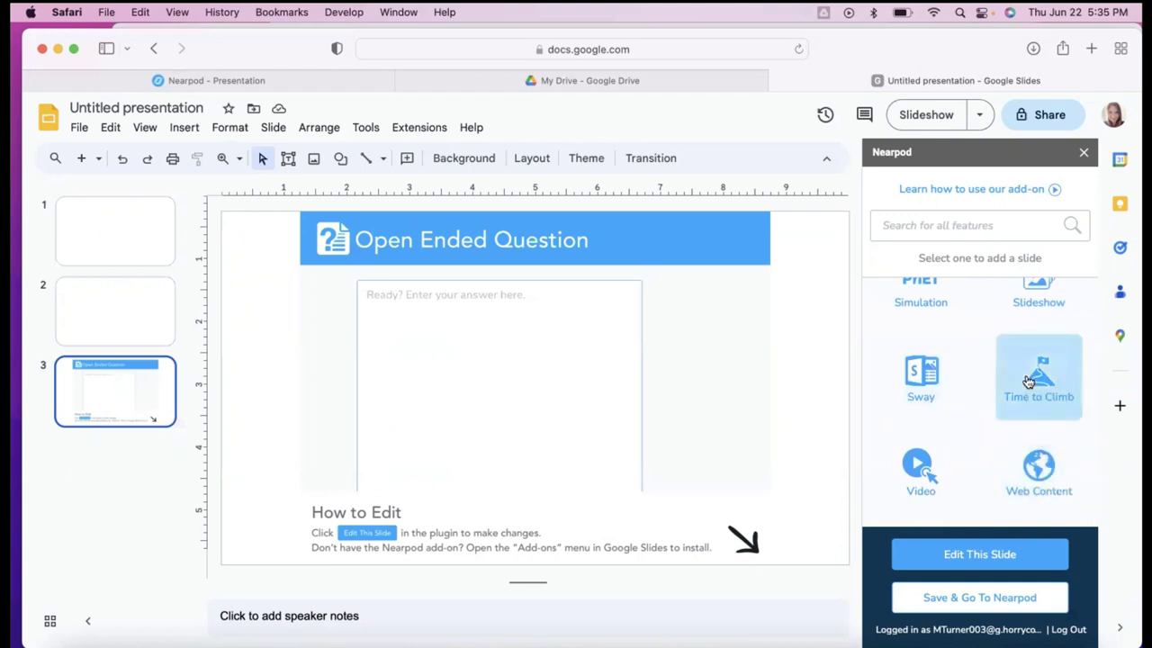
{"action": "left_click", "coordinate": [1029, 382]}
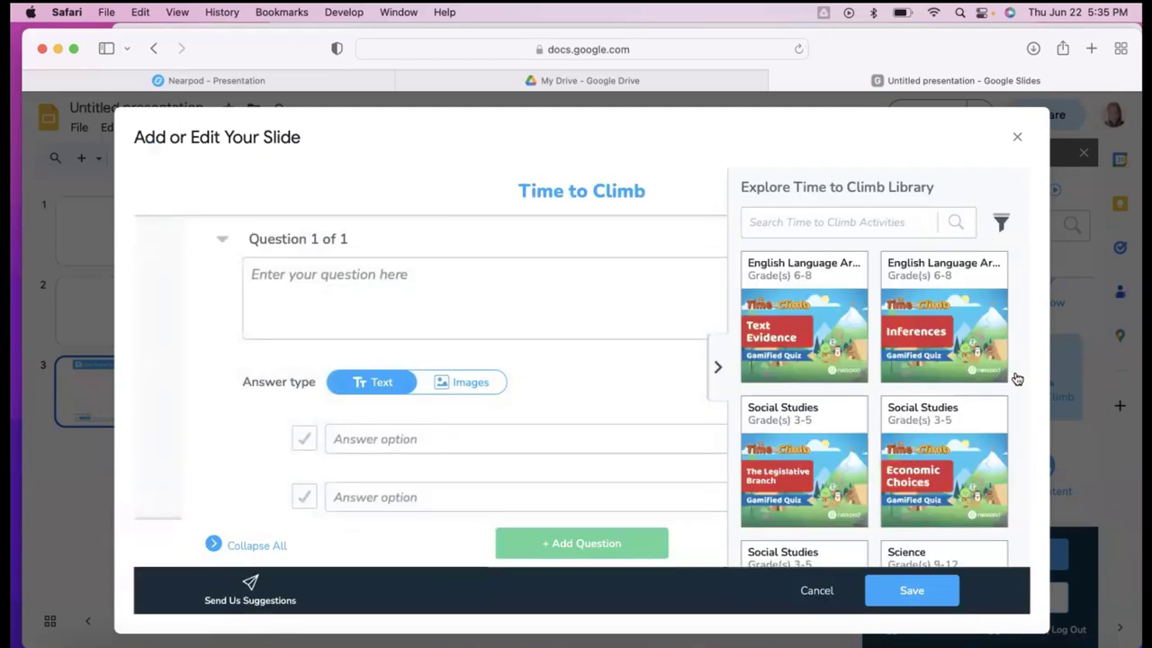
{"action": "scroll", "coordinate": [489, 316], "scroll_direction": "down", "scroll_amount": 3}
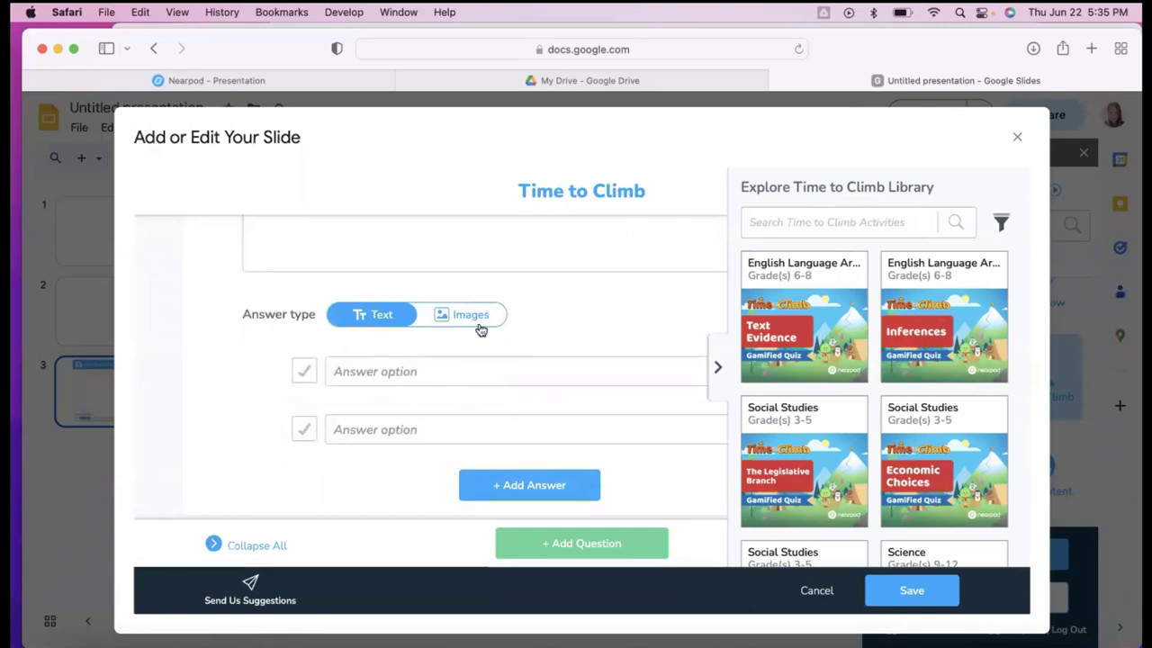
{"action": "scroll", "coordinate": [549, 371], "scroll_direction": "up", "scroll_amount": 1}
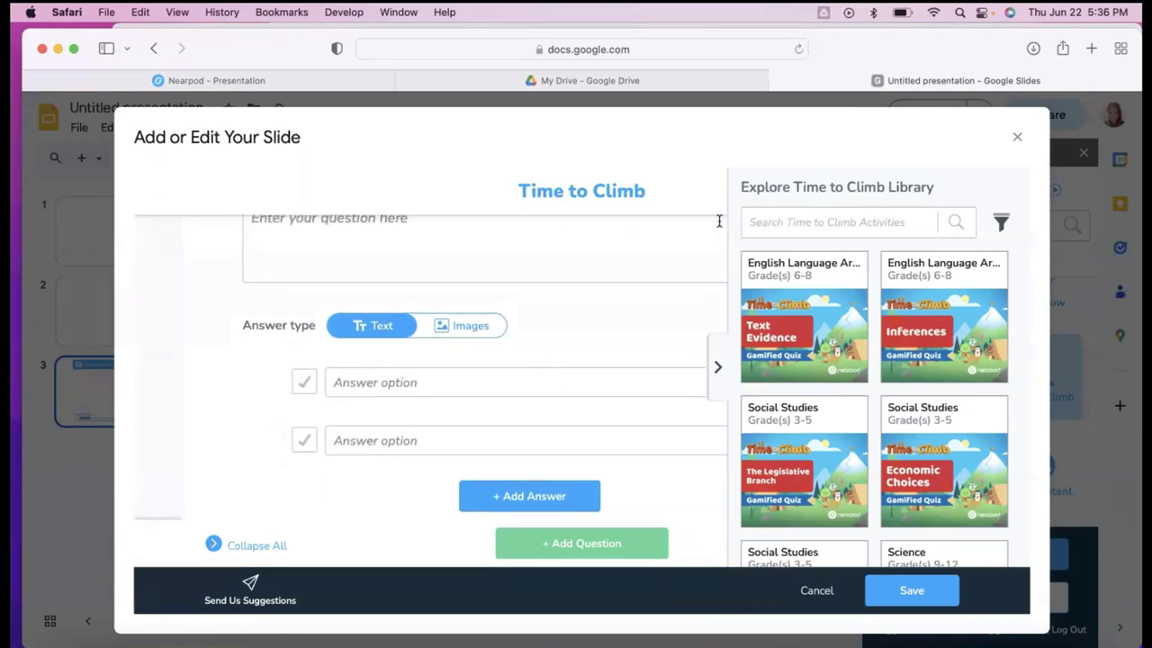
Step: Browse the ready-made gamified quizzes in the Time to Climb library across subjects and grade levels
{"action": "scroll", "coordinate": [828, 270], "scroll_direction": "down", "scroll_amount": 3}
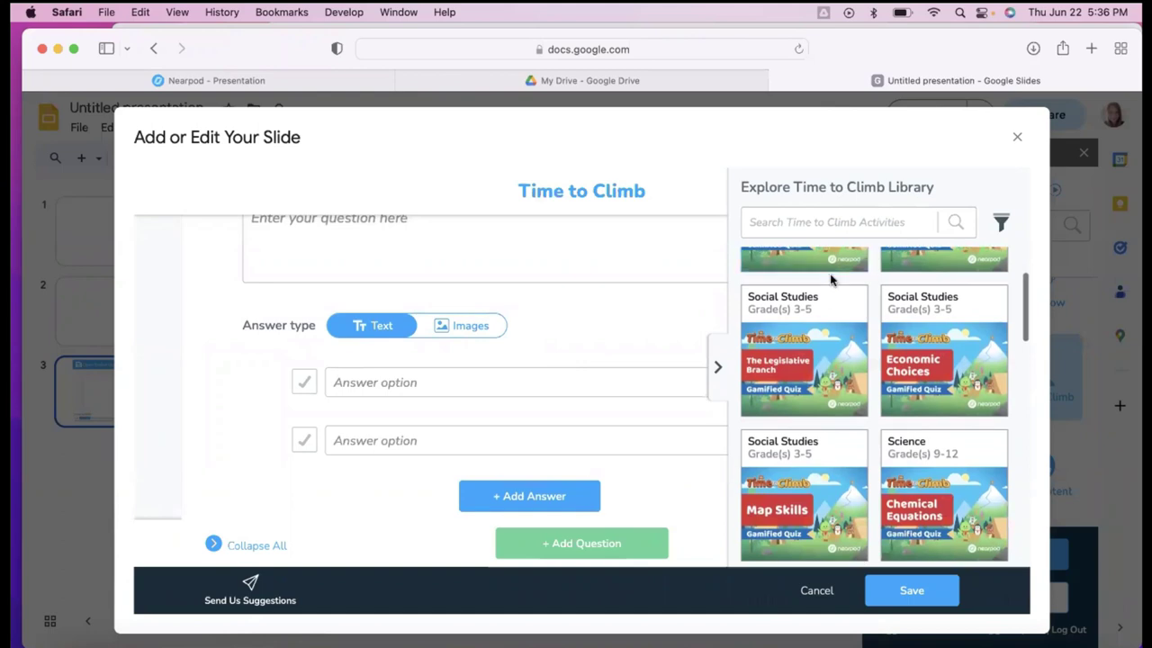
{"action": "scroll", "coordinate": [856, 345], "scroll_direction": "down", "scroll_amount": 2}
{"action": "scroll", "coordinate": [856, 345], "scroll_direction": "down", "scroll_amount": 4}
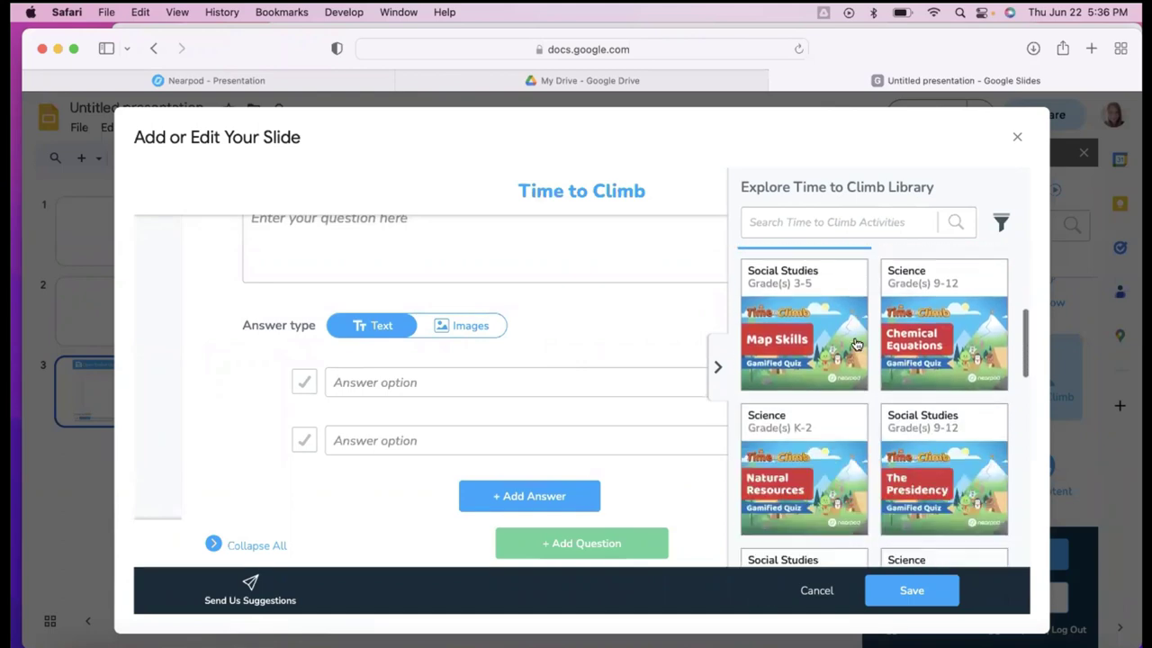
{"action": "key", "text": "super+shift+backslash"}
{"action": "left_click", "coordinate": [828, 243]}
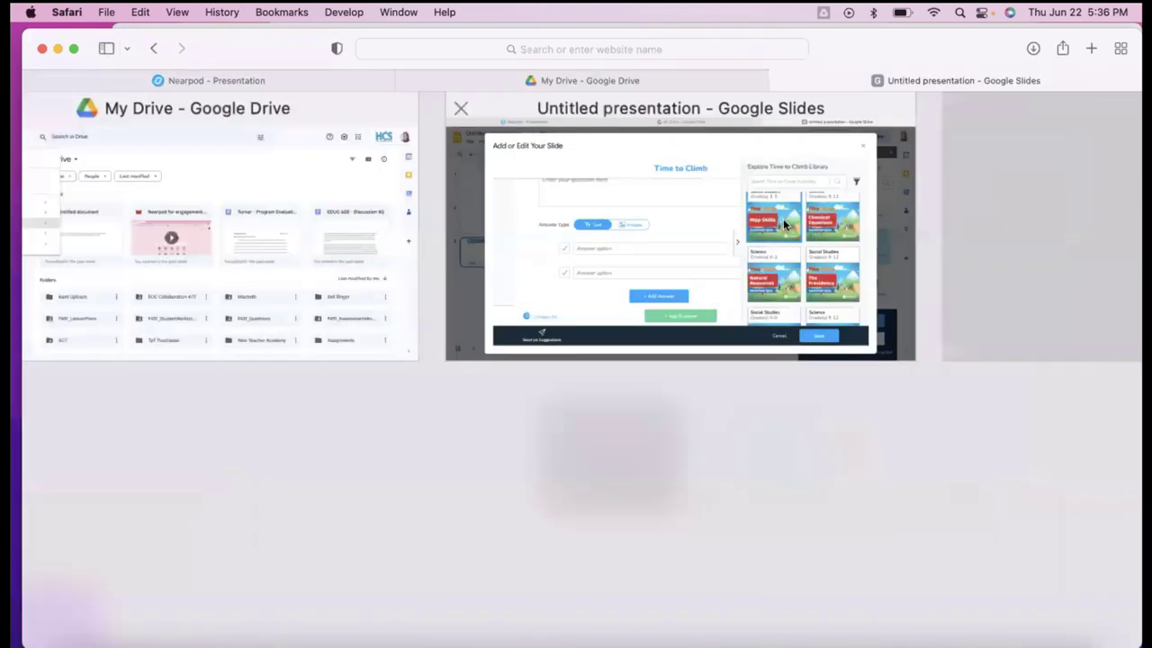
{"action": "scroll", "coordinate": [897, 420], "scroll_direction": "down", "scroll_amount": 3}
{"action": "scroll", "coordinate": [898, 420], "scroll_direction": "down", "scroll_amount": 3}
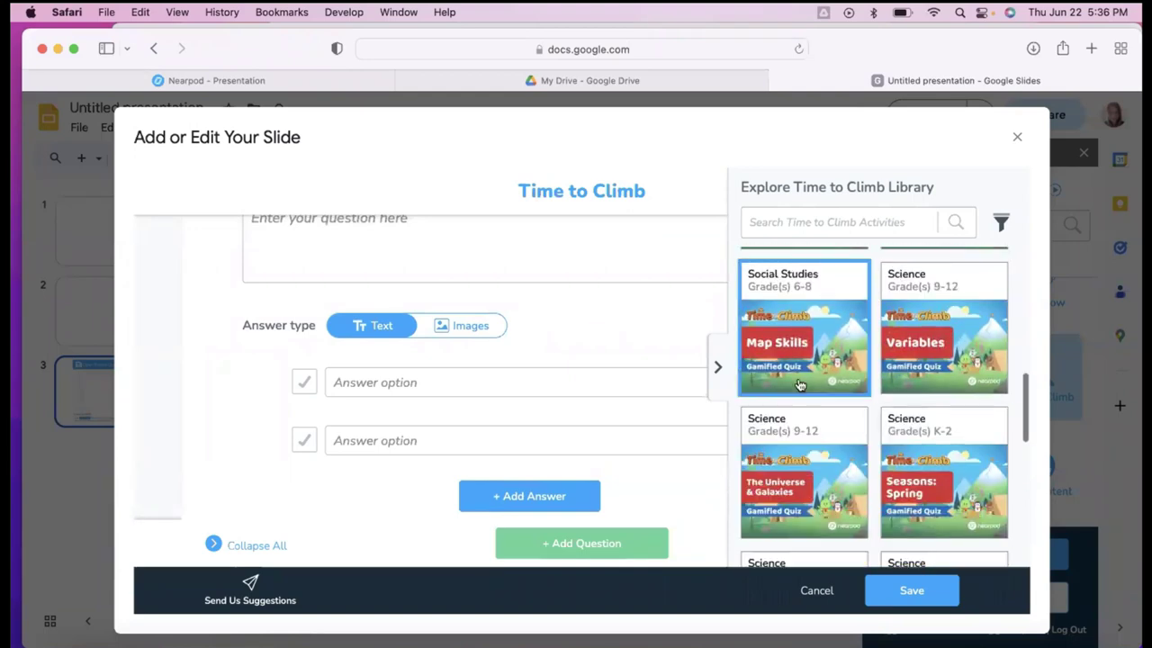
{"action": "scroll", "coordinate": [910, 447], "scroll_direction": "down", "scroll_amount": 6}
{"action": "scroll", "coordinate": [910, 448], "scroll_direction": "down", "scroll_amount": 3}
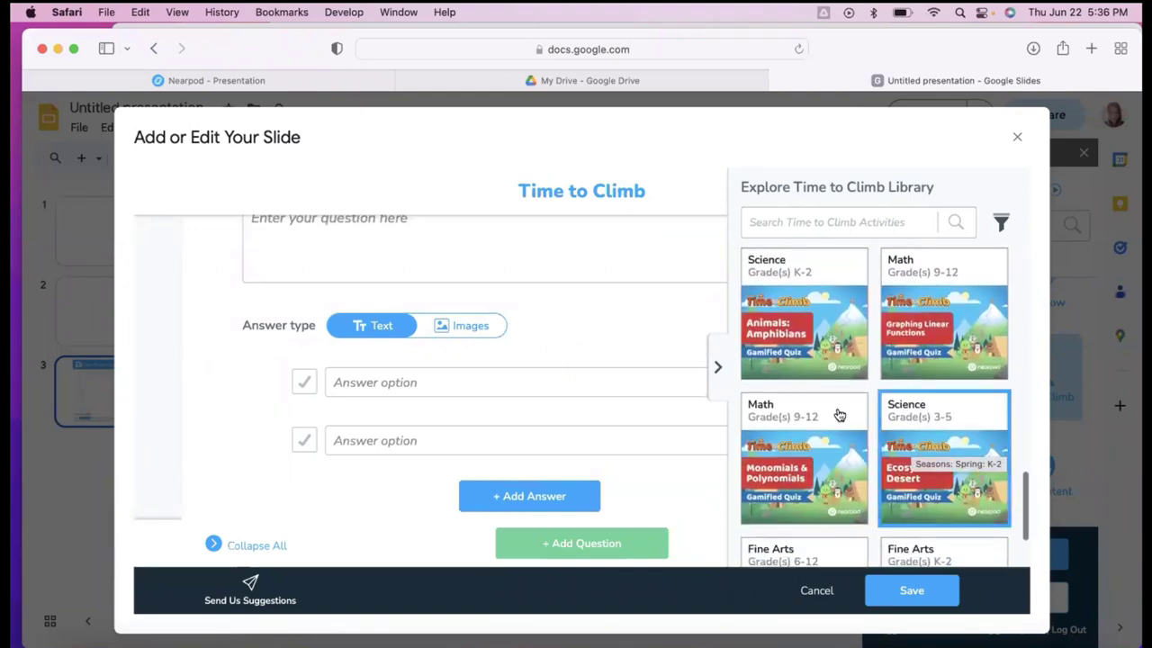
Step: Close the Time to Climb activity without saving it and return to the start of the add-on's activity list
{"action": "scroll", "coordinate": [603, 312], "scroll_direction": "down", "scroll_amount": 1}
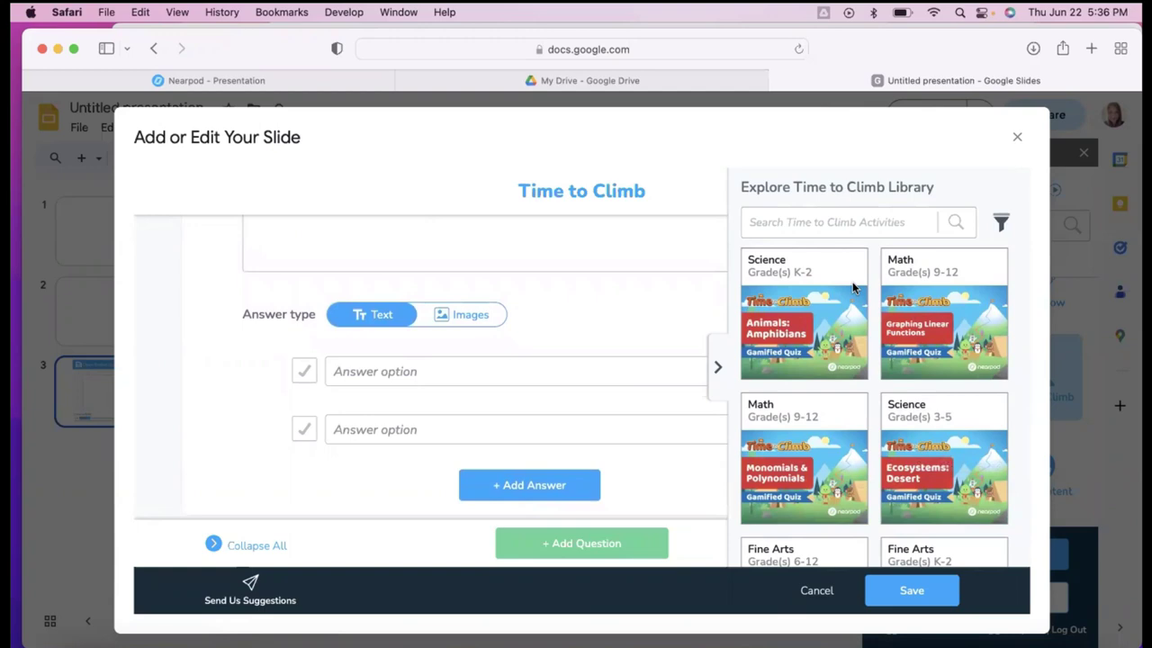
{"action": "left_click", "coordinate": [1018, 136]}
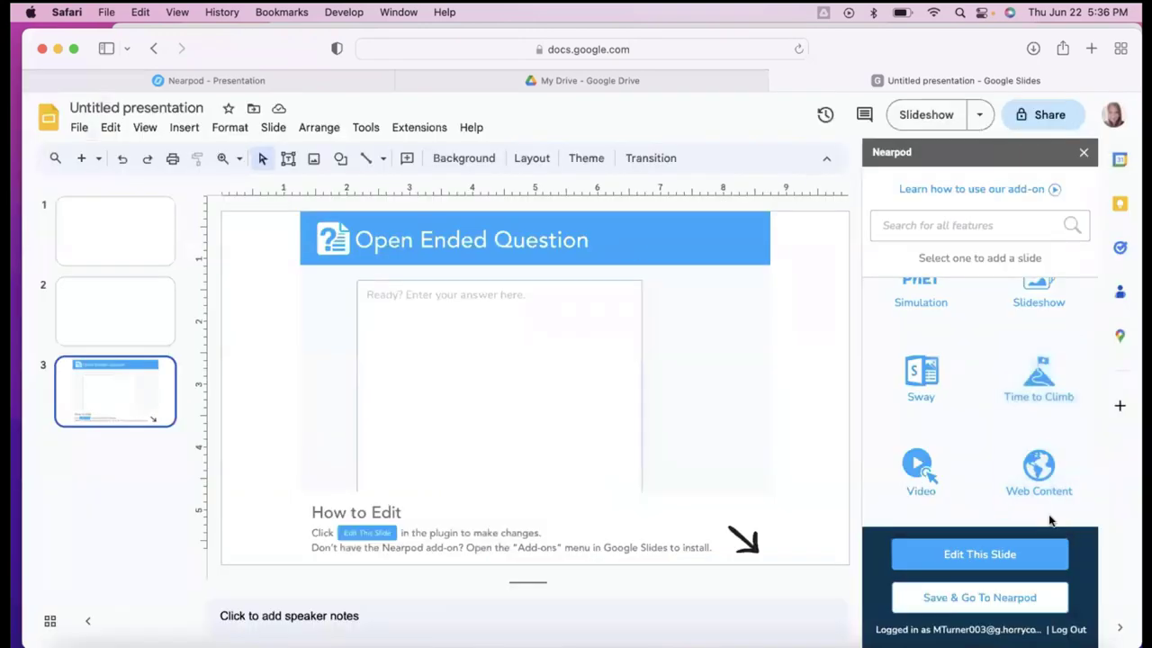
{"action": "scroll", "coordinate": [964, 318], "scroll_direction": "up", "scroll_amount": 10}
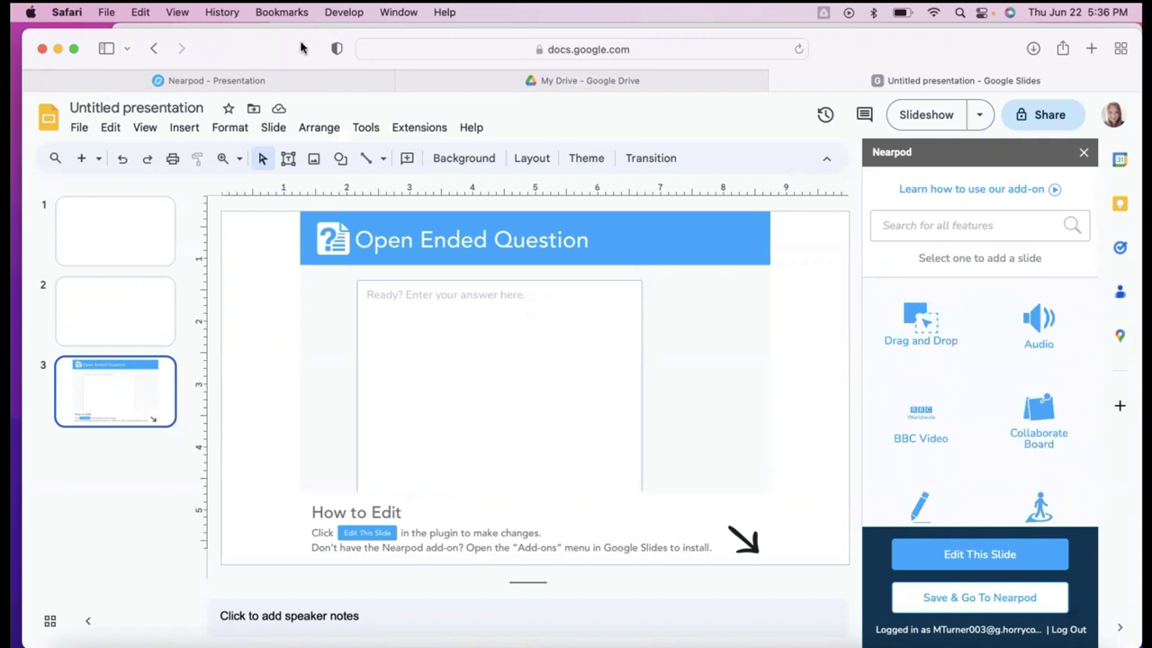
Step: Switch from the Google Slides presentation to the Nearpod site and return to My Lessons
{"action": "left_click", "coordinate": [290, 79]}
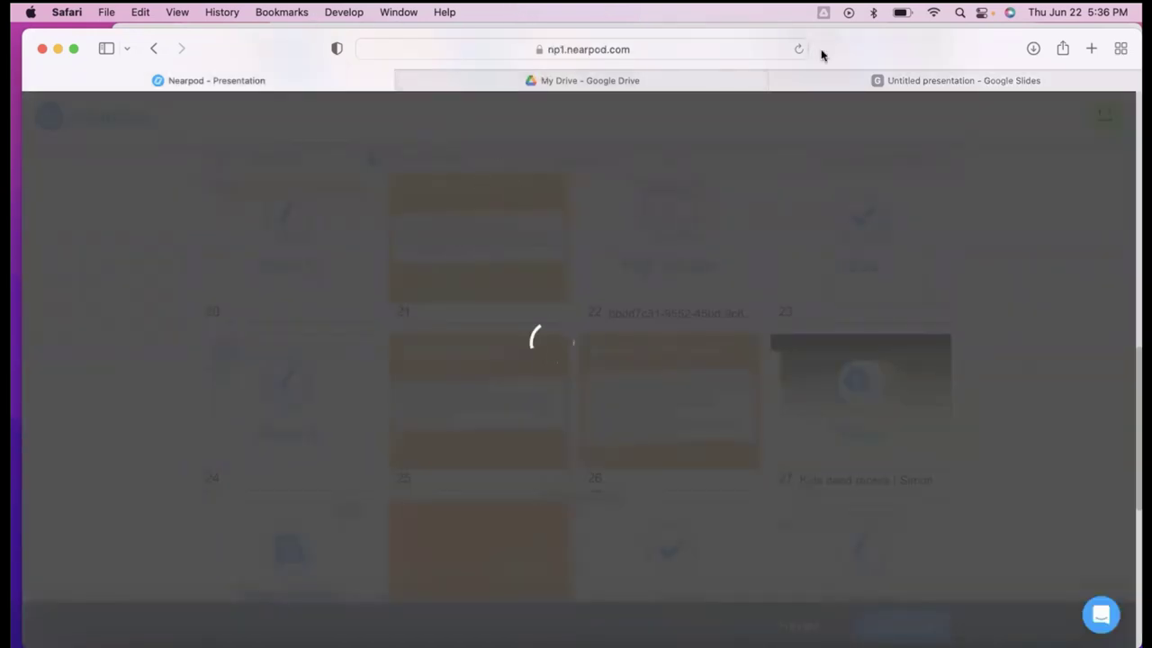
{"action": "left_click", "coordinate": [856, 84]}
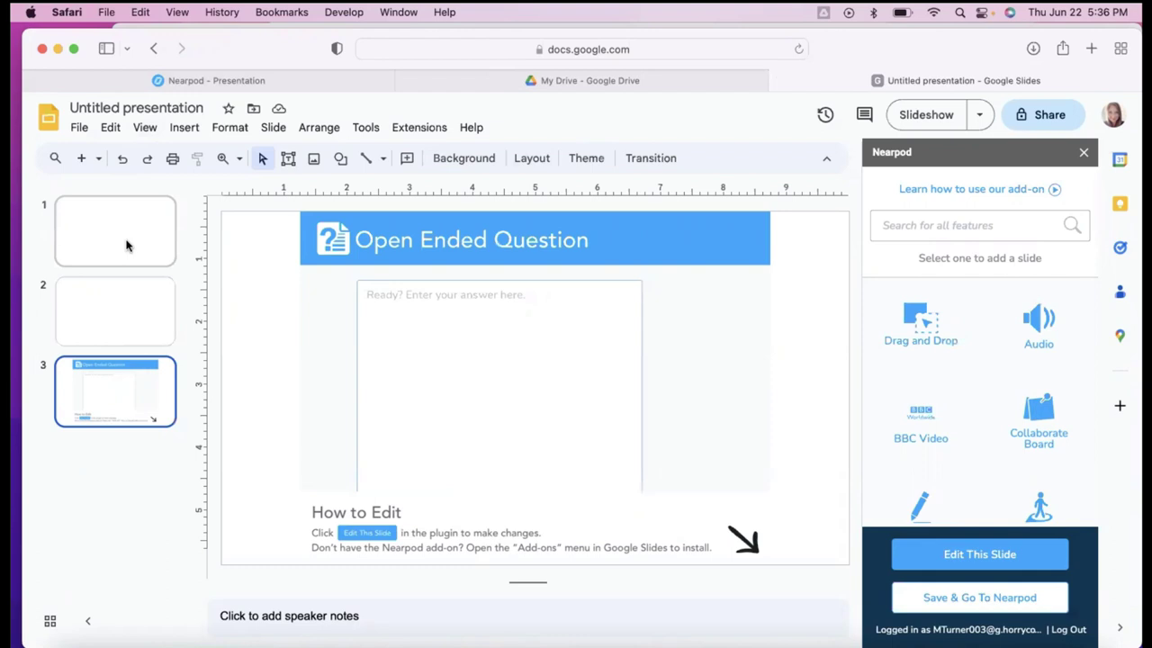
{"action": "left_click", "coordinate": [211, 80]}
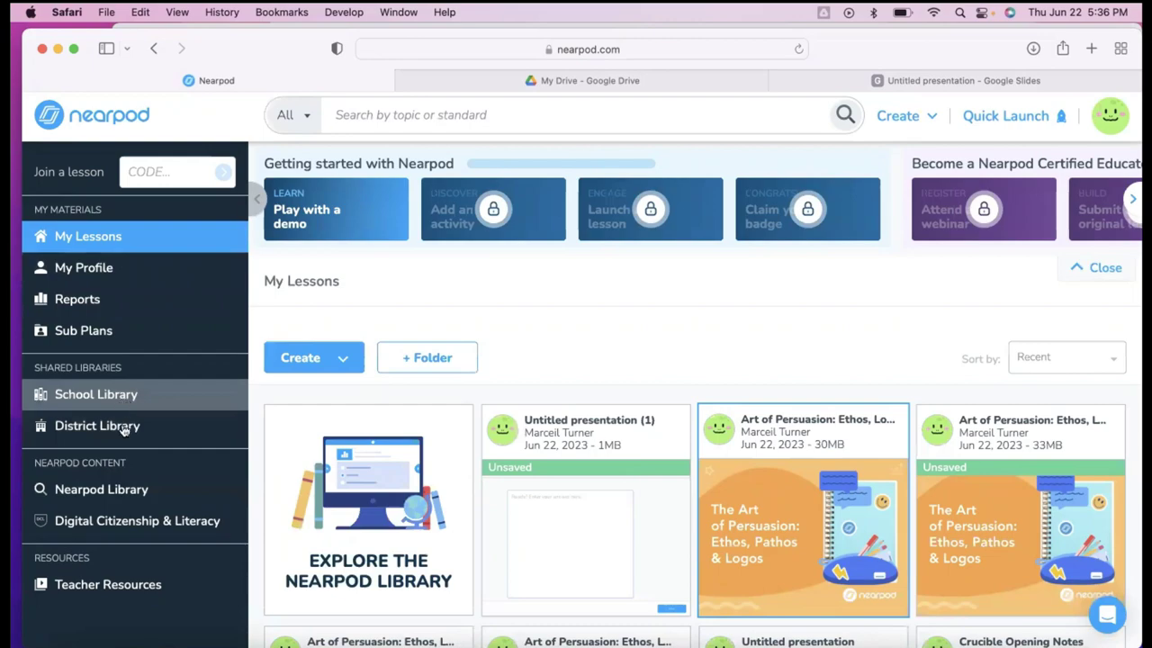
Step: Launch the MetamorphosisDay1 lesson from My Lessons as a Live Participation session and dismiss the join code window
{"action": "mouse_move", "coordinate": [596, 449]}
{"action": "scroll", "coordinate": [733, 385], "scroll_direction": "down", "scroll_amount": 5}
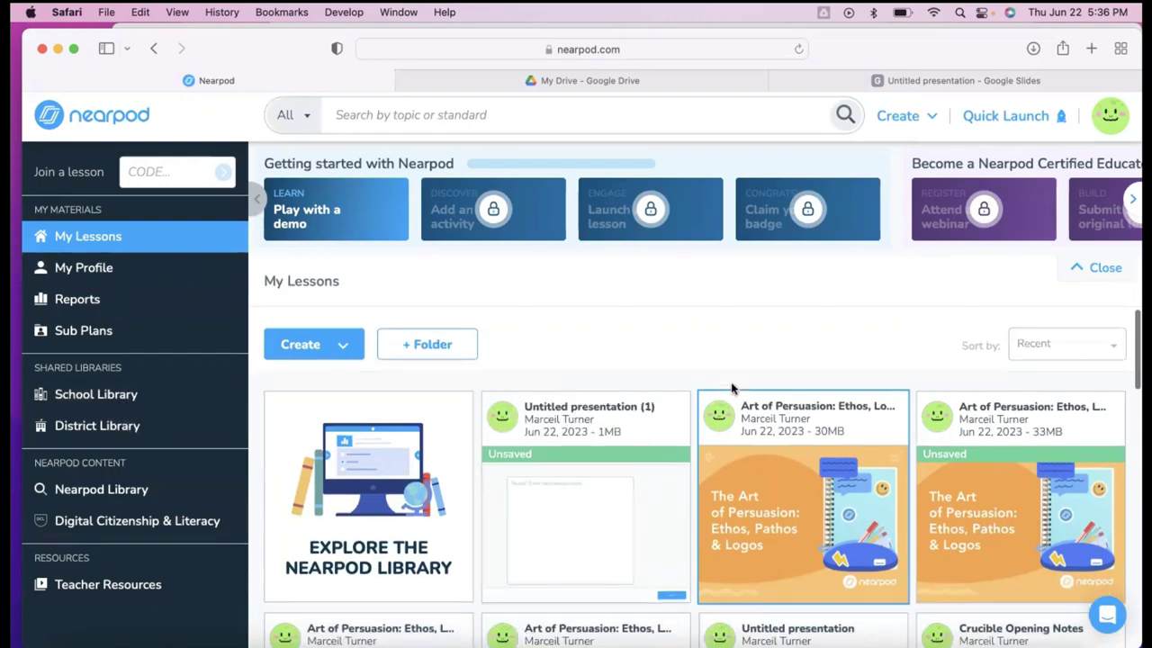
{"action": "scroll", "coordinate": [560, 369], "scroll_direction": "up", "scroll_amount": 10}
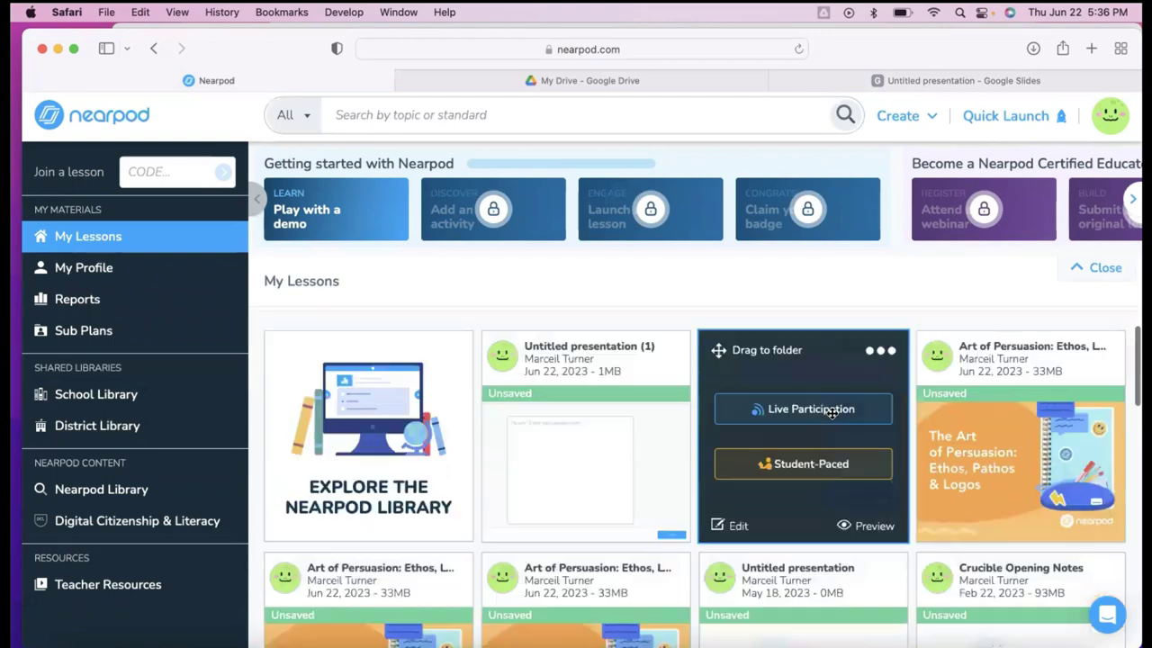
{"action": "scroll", "coordinate": [831, 411], "scroll_direction": "down", "scroll_amount": 5}
{"action": "scroll", "coordinate": [832, 413], "scroll_direction": "down", "scroll_amount": 2}
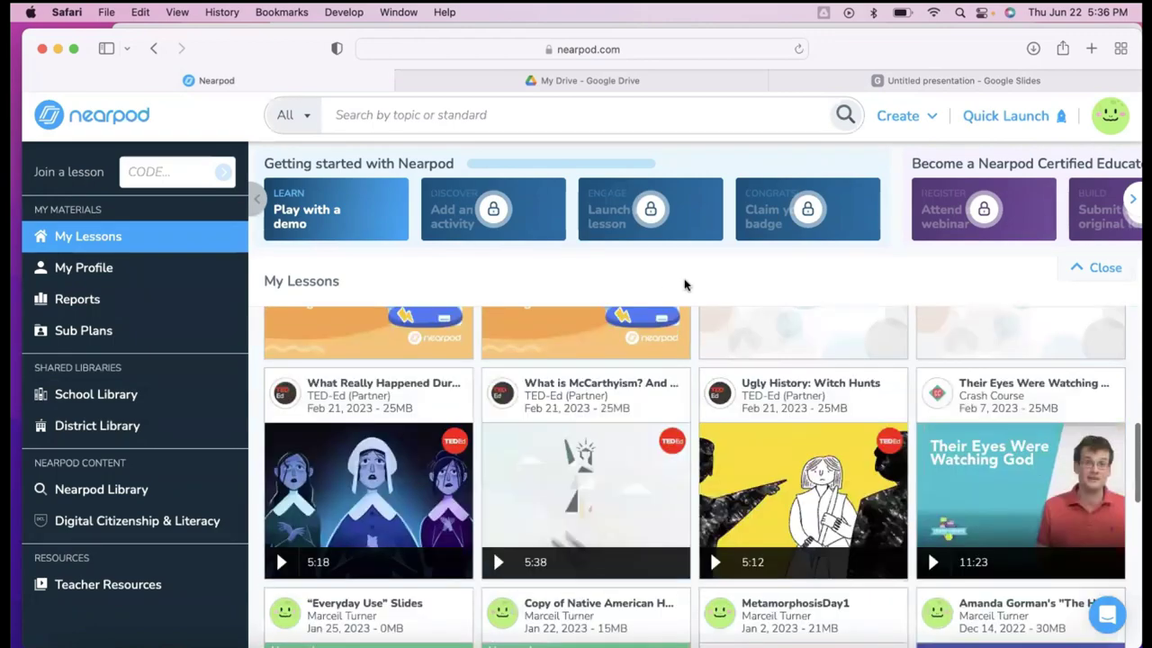
{"action": "scroll", "coordinate": [720, 360], "scroll_direction": "down", "scroll_amount": 6}
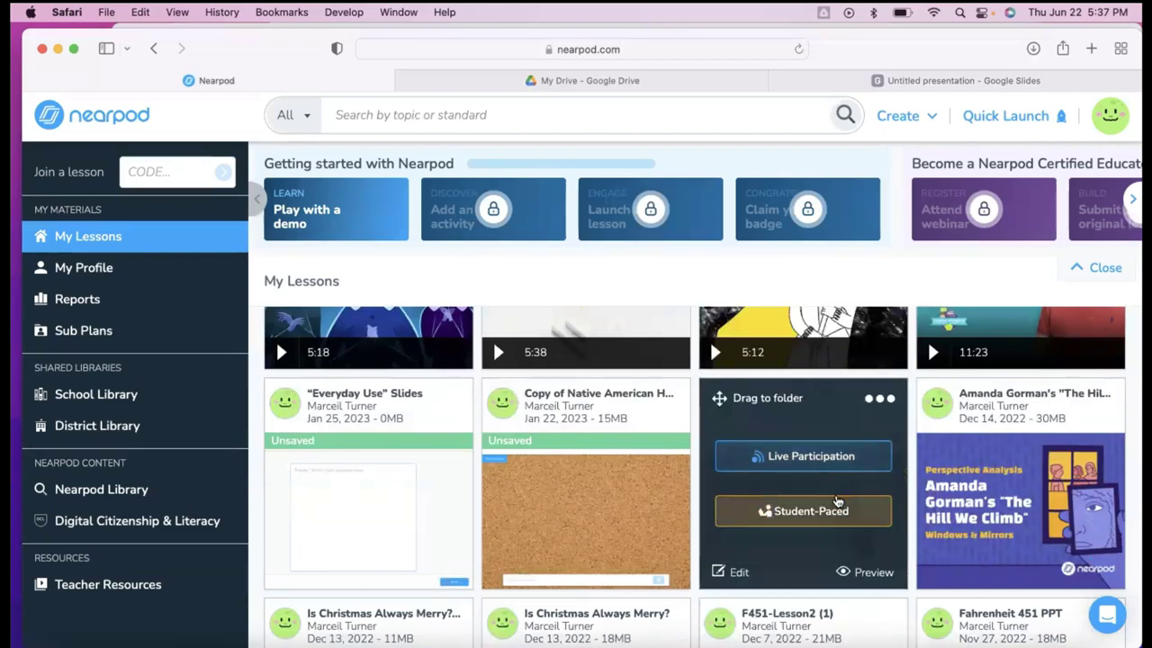
{"action": "mouse_move", "coordinate": [930, 474]}
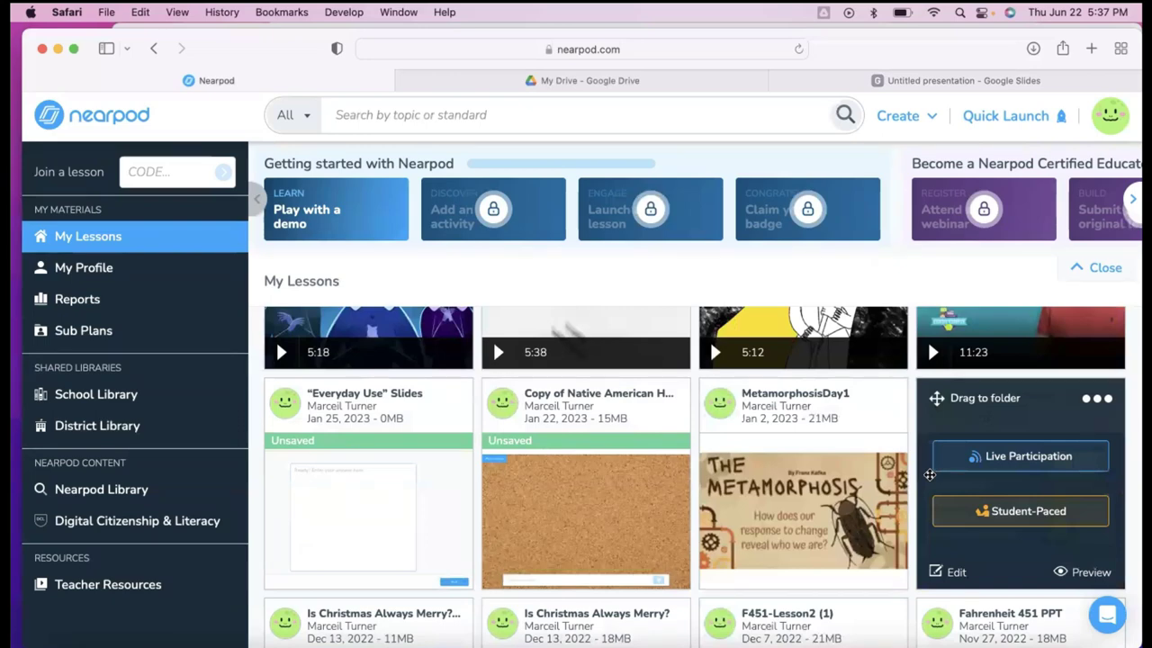
{"action": "mouse_move", "coordinate": [795, 530]}
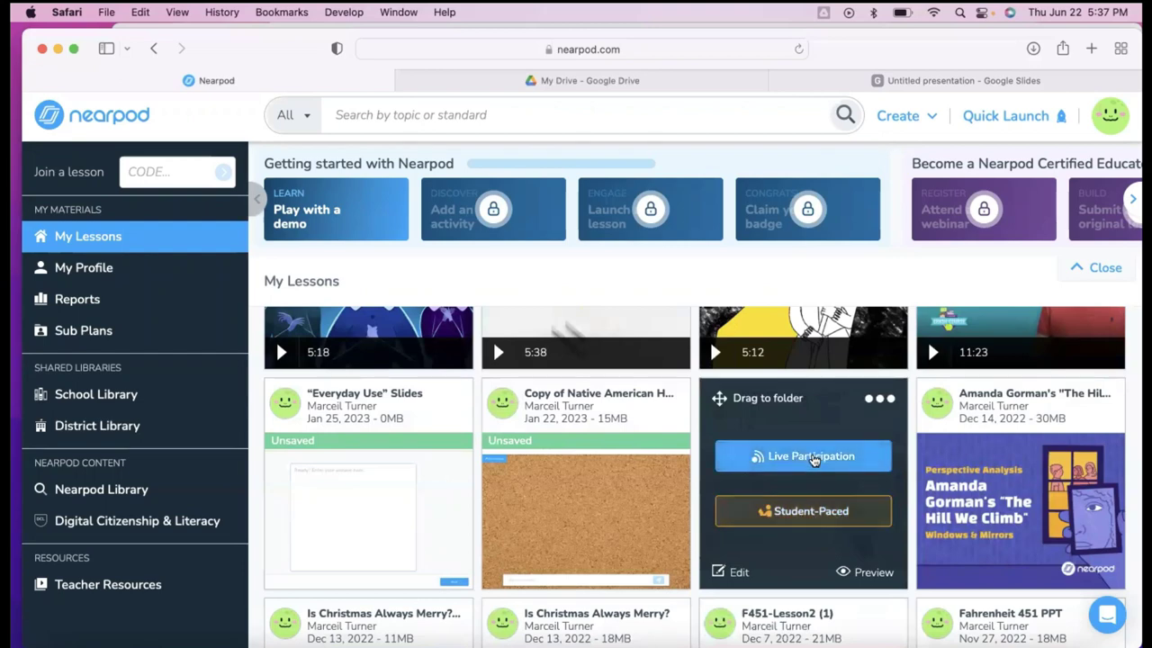
{"action": "left_click", "coordinate": [813, 457]}
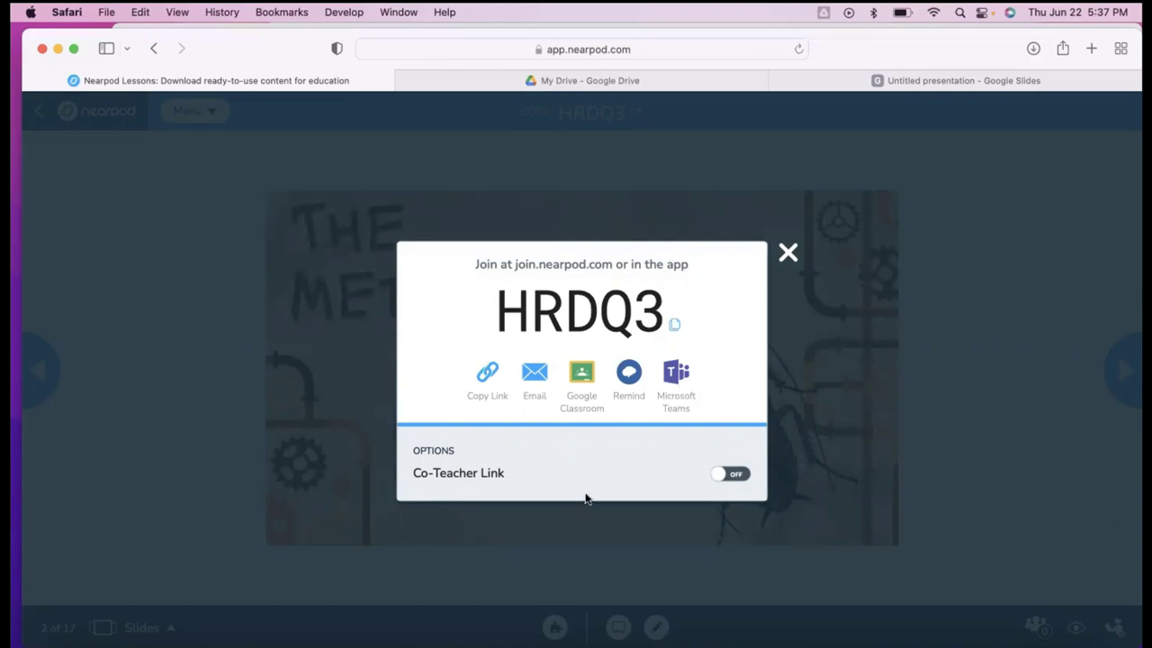
{"action": "left_click", "coordinate": [789, 256]}
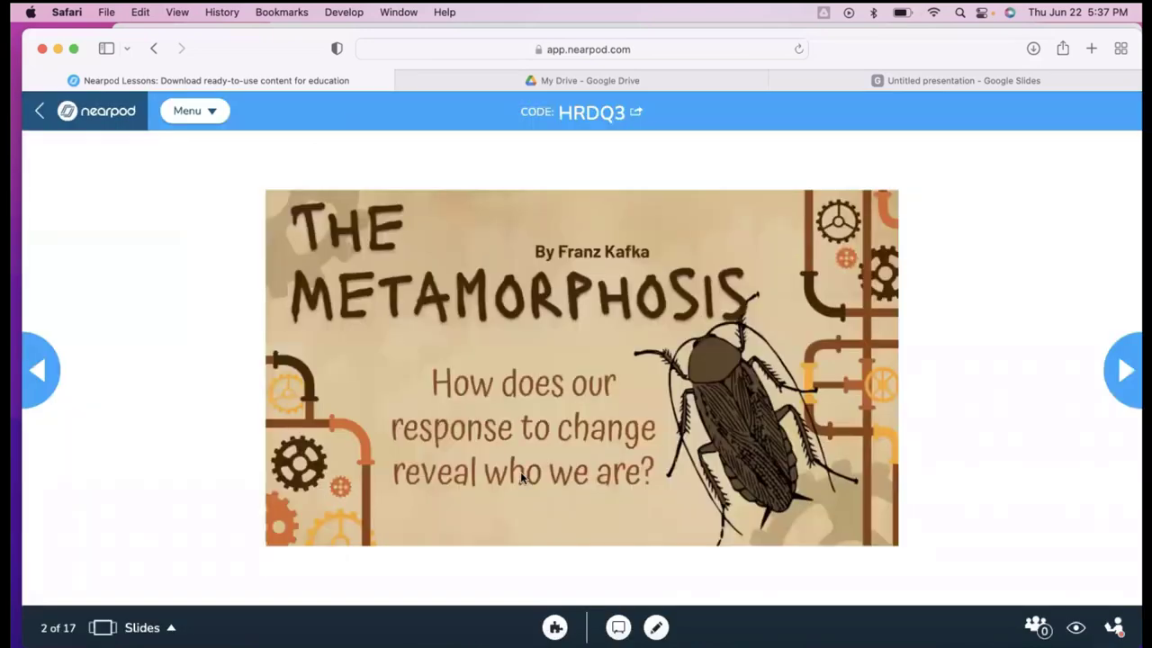
Step: Preview the session's slides 3 and 4, then show the teacher view of slide 3's starter questions
{"action": "key", "text": "Right"}
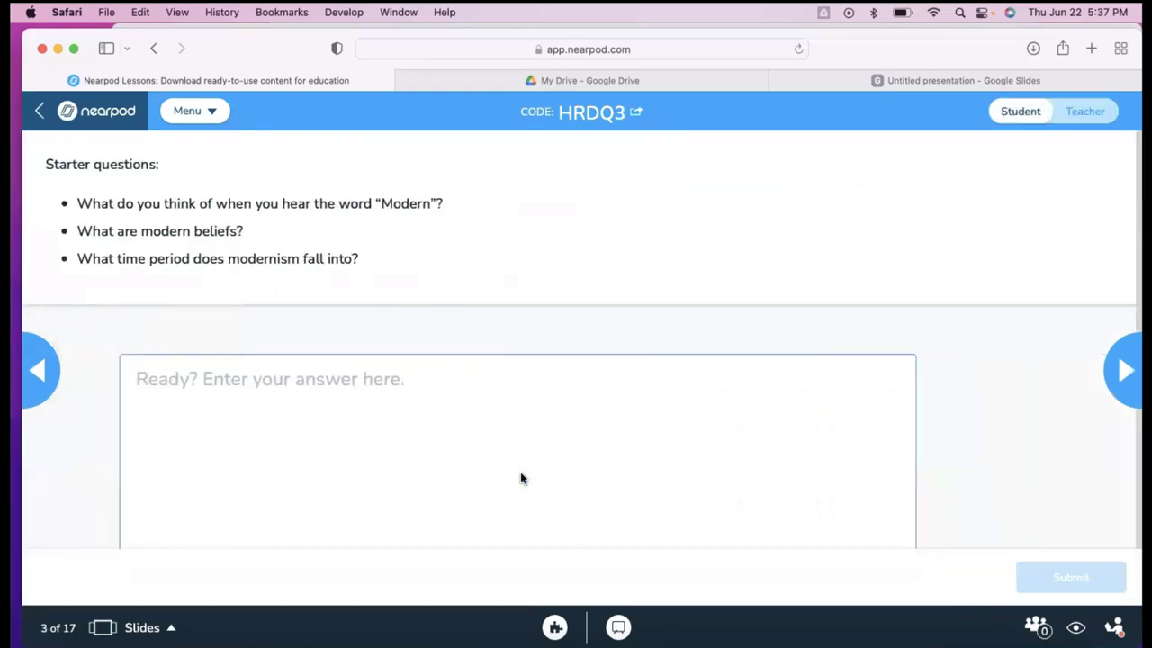
{"action": "key", "text": "Right"}
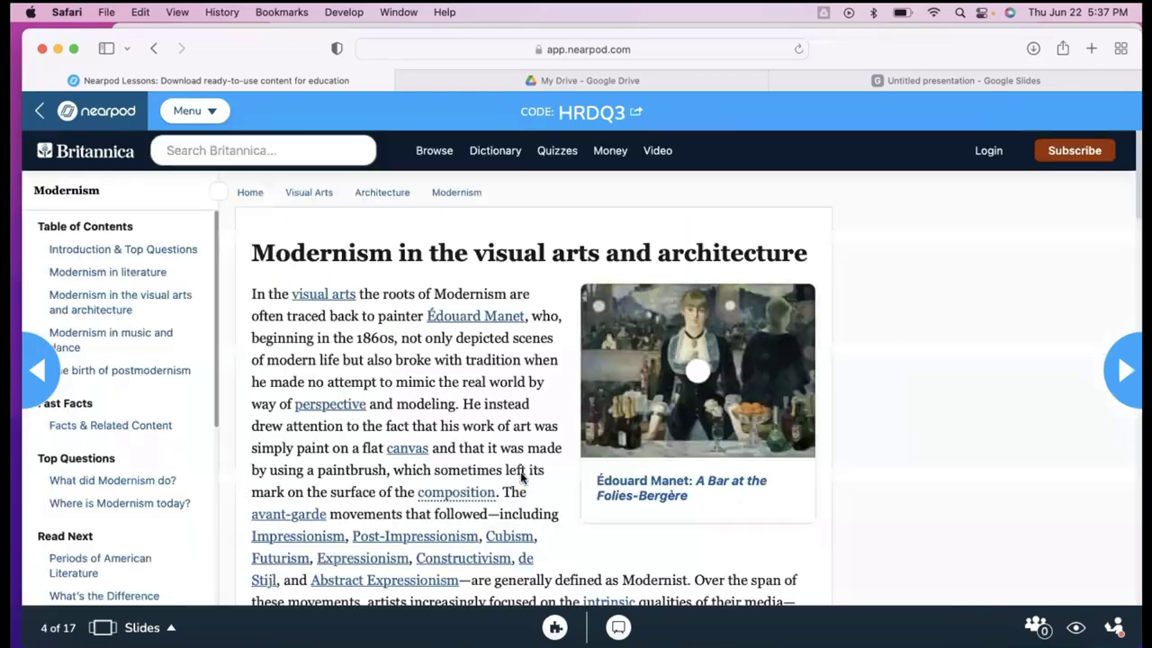
{"action": "key", "text": "Left"}
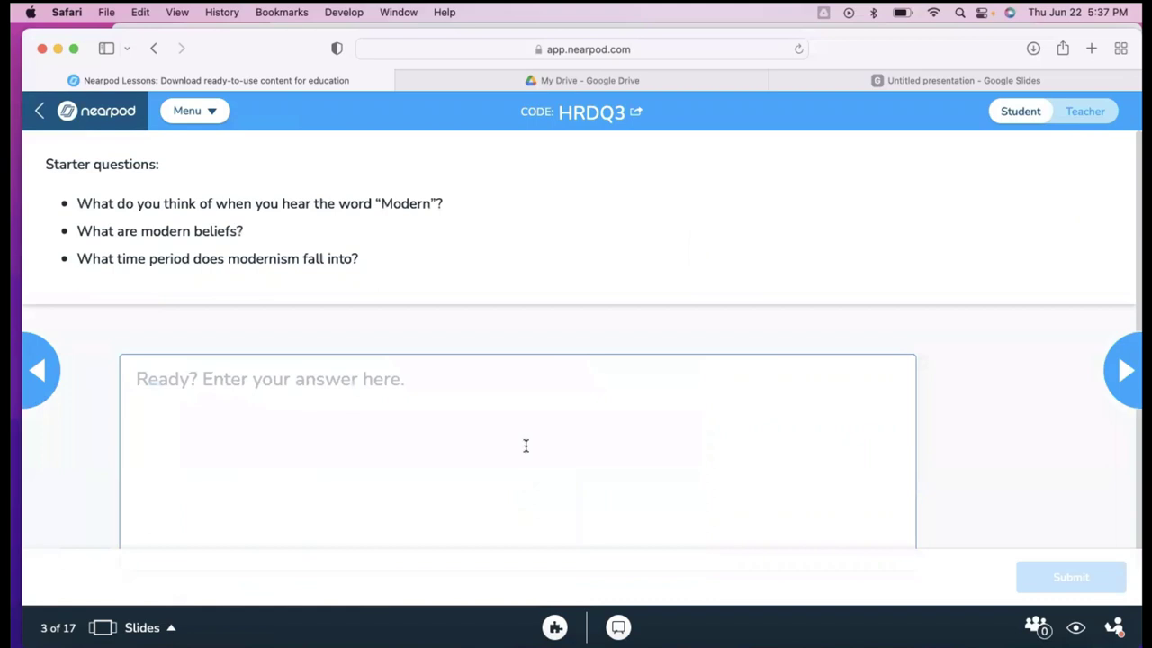
{"action": "left_click", "coordinate": [1081, 113]}
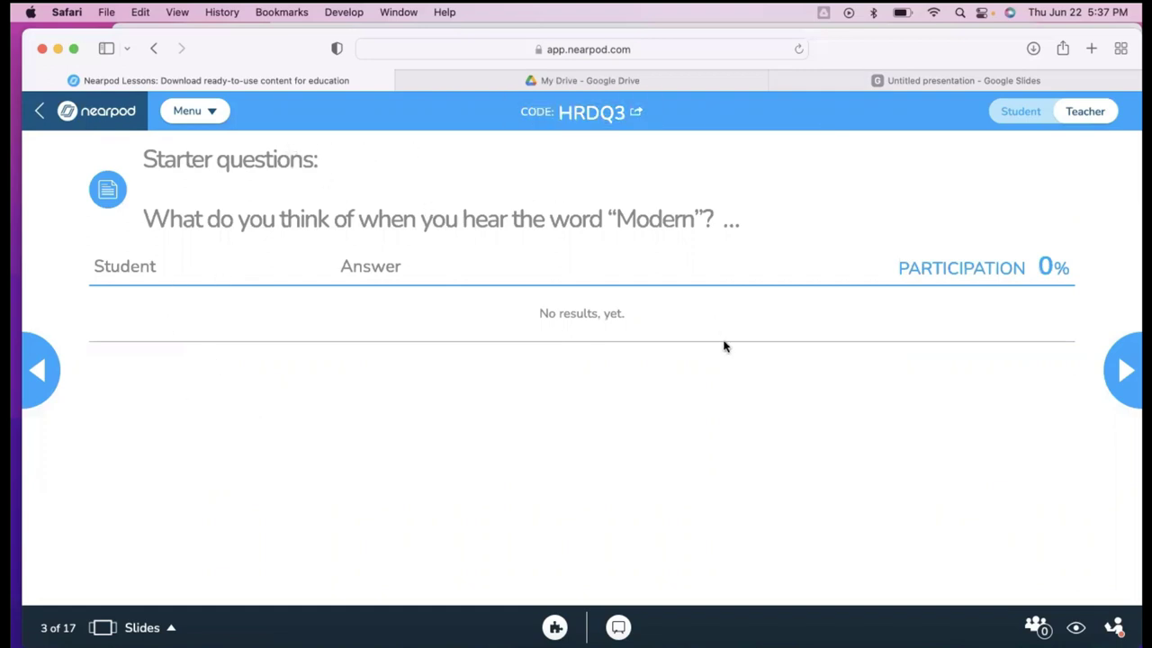
Step: Check the session's participant list, close it, and hide the student names and answers
{"action": "left_click", "coordinate": [1037, 627]}
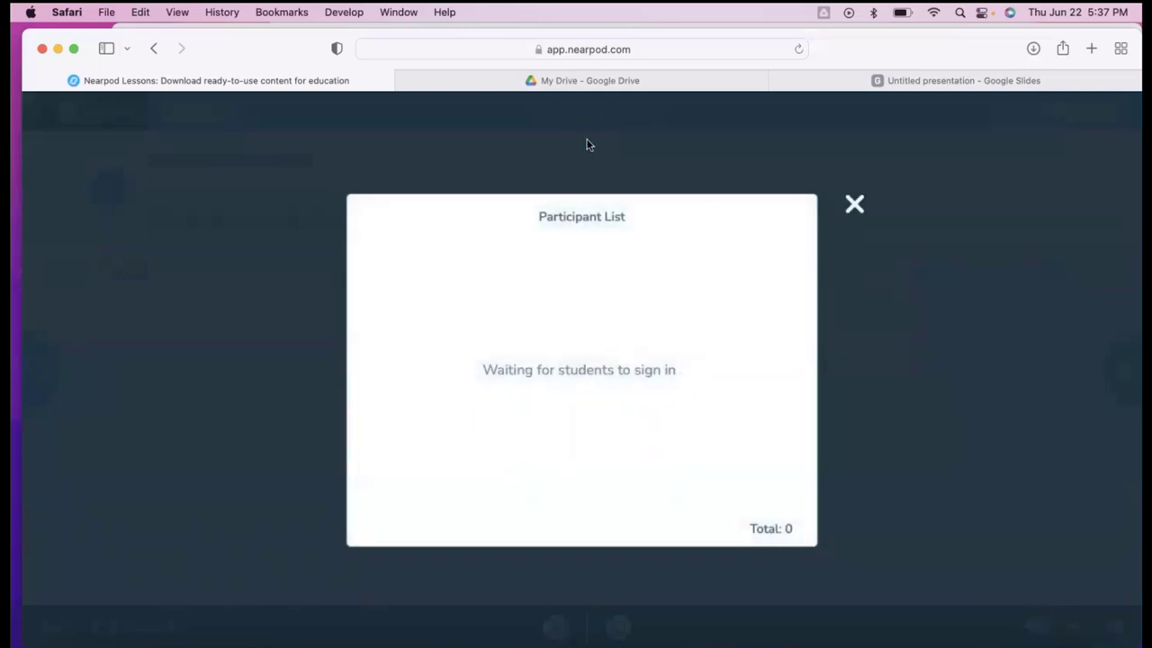
{"action": "left_click", "coordinate": [855, 203]}
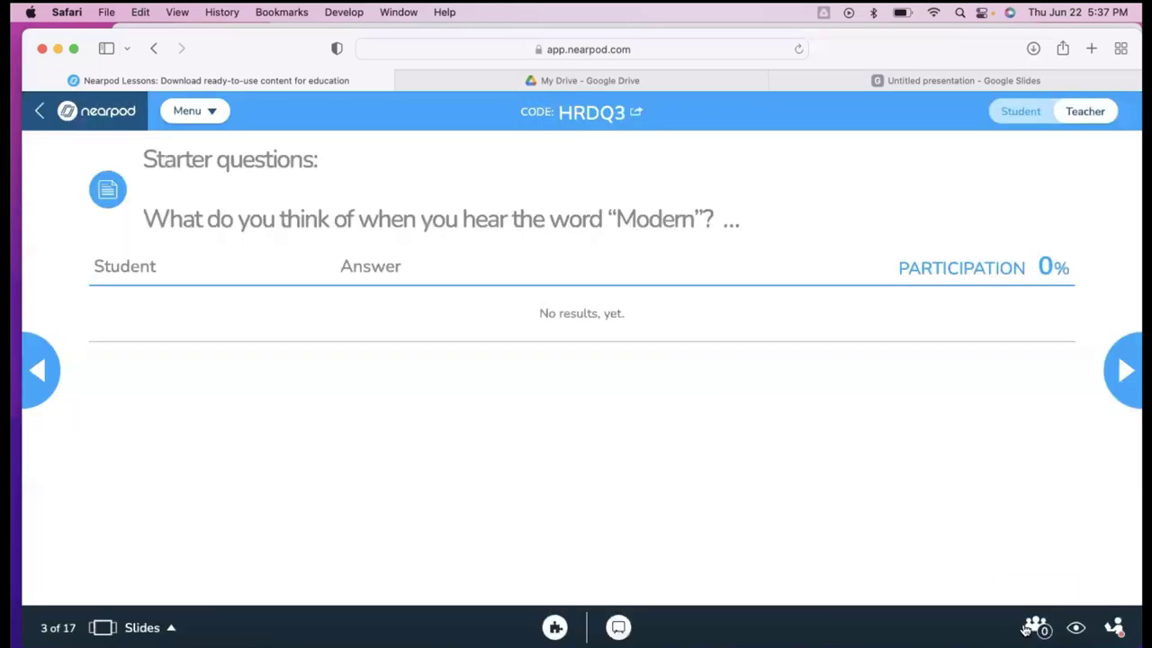
{"action": "left_click", "coordinate": [1077, 628]}
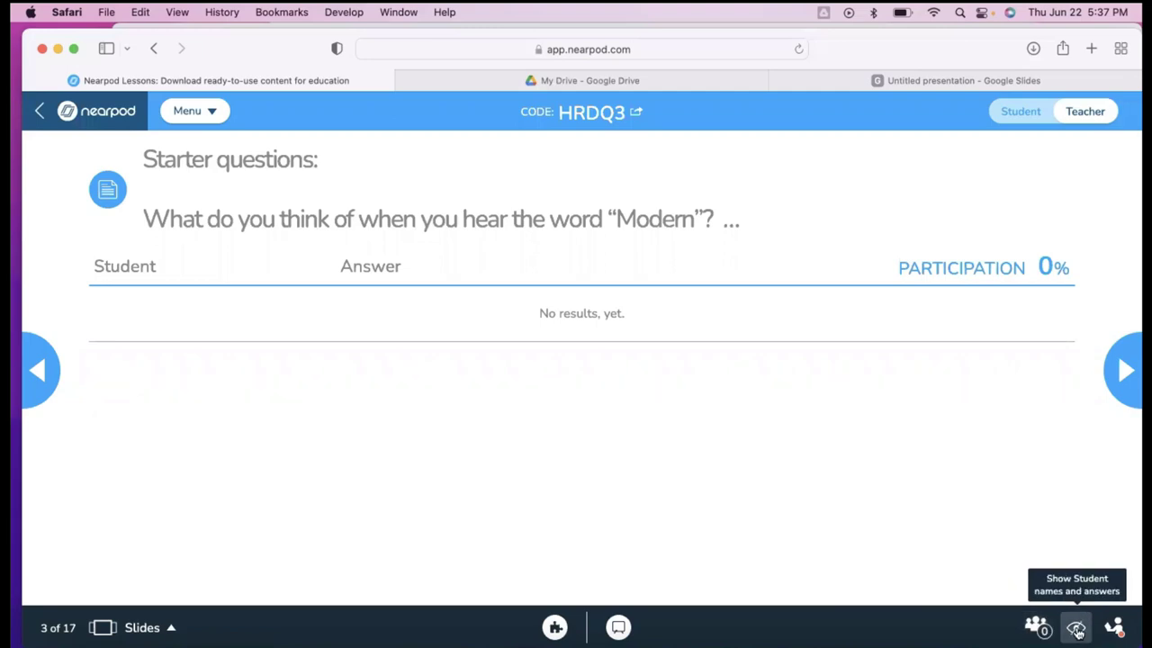
{"action": "left_click", "coordinate": [1077, 630]}
{"action": "left_click", "coordinate": [1077, 630]}
{"action": "left_click", "coordinate": [1078, 630]}
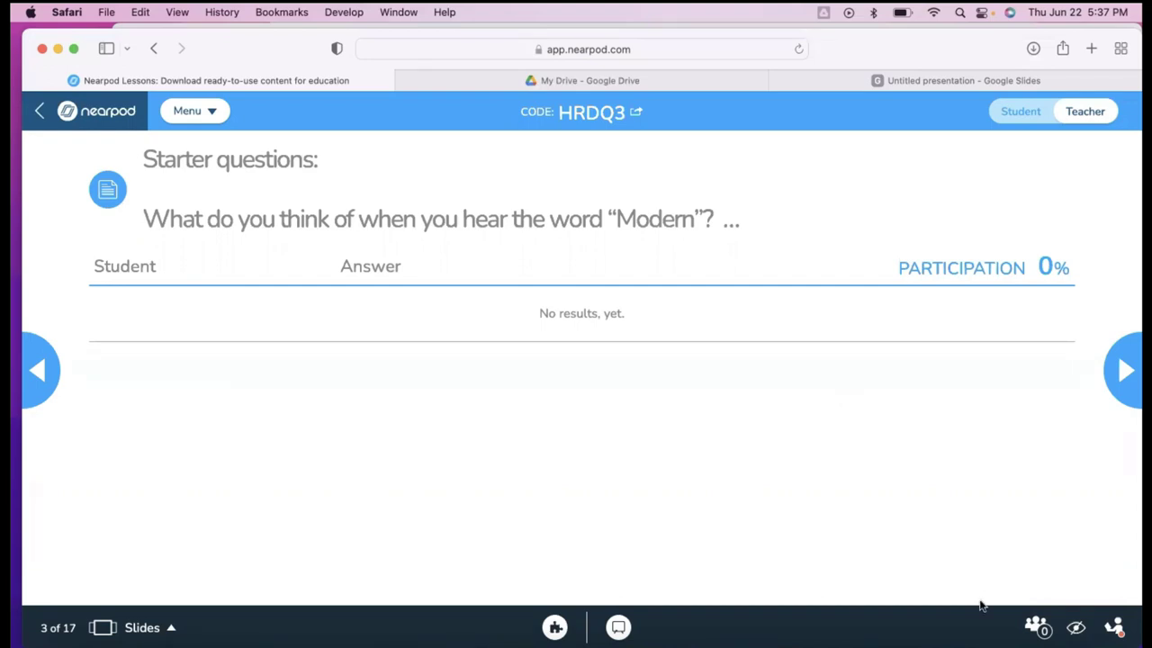
Step: Examine the Student-Paced Mode slide range without turning the mode on, and leave the live session
{"action": "left_click", "coordinate": [1117, 628]}
{"action": "left_click", "coordinate": [1118, 628]}
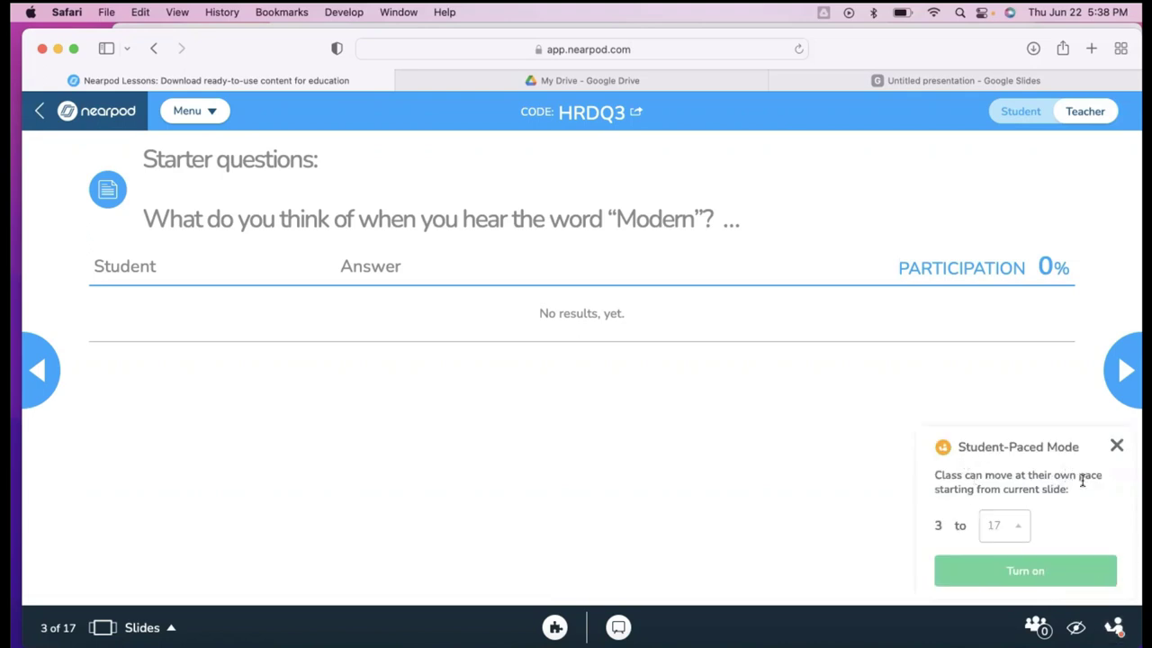
{"action": "left_click", "coordinate": [1117, 445]}
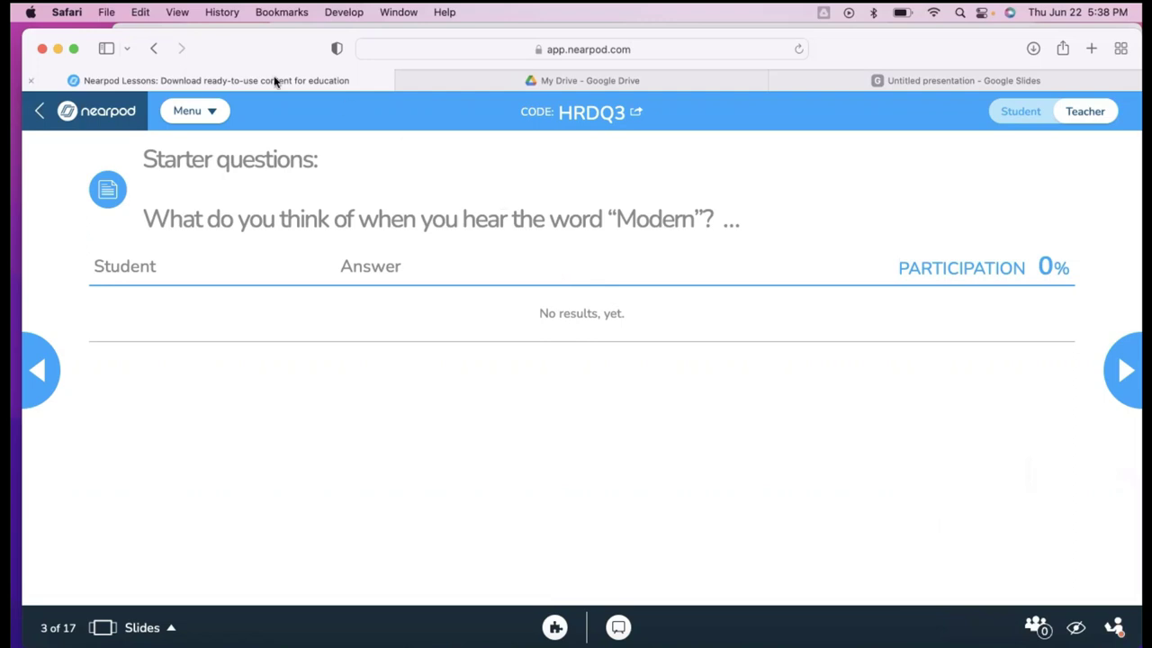
{"action": "left_click", "coordinate": [67, 104]}
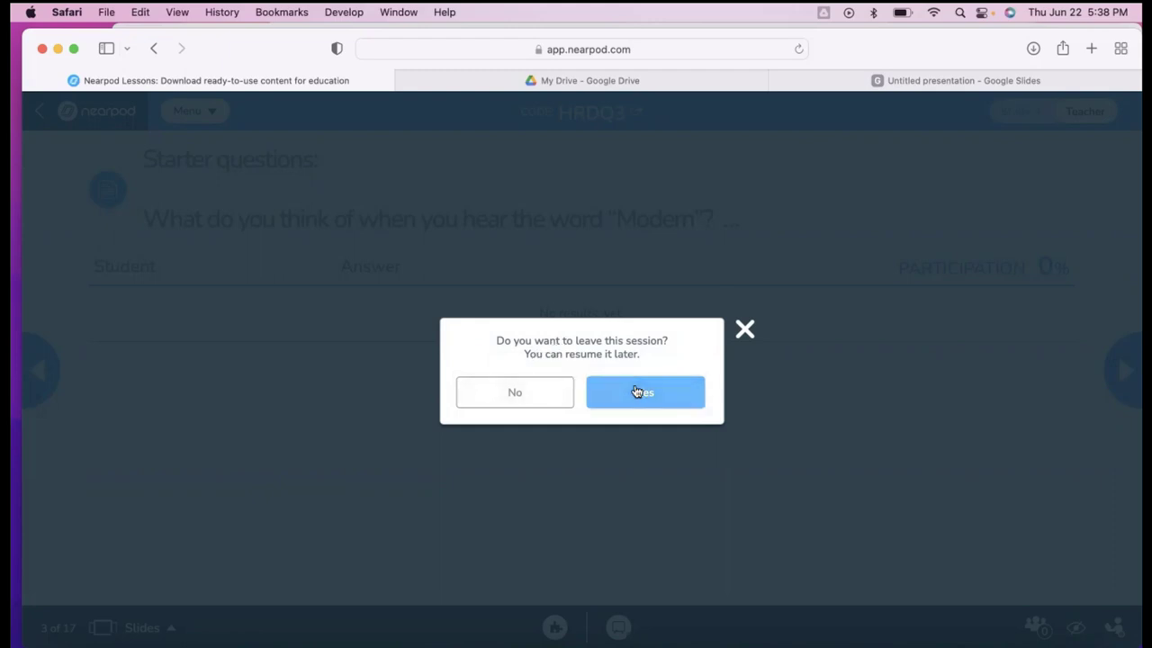
{"action": "left_click", "coordinate": [636, 392]}
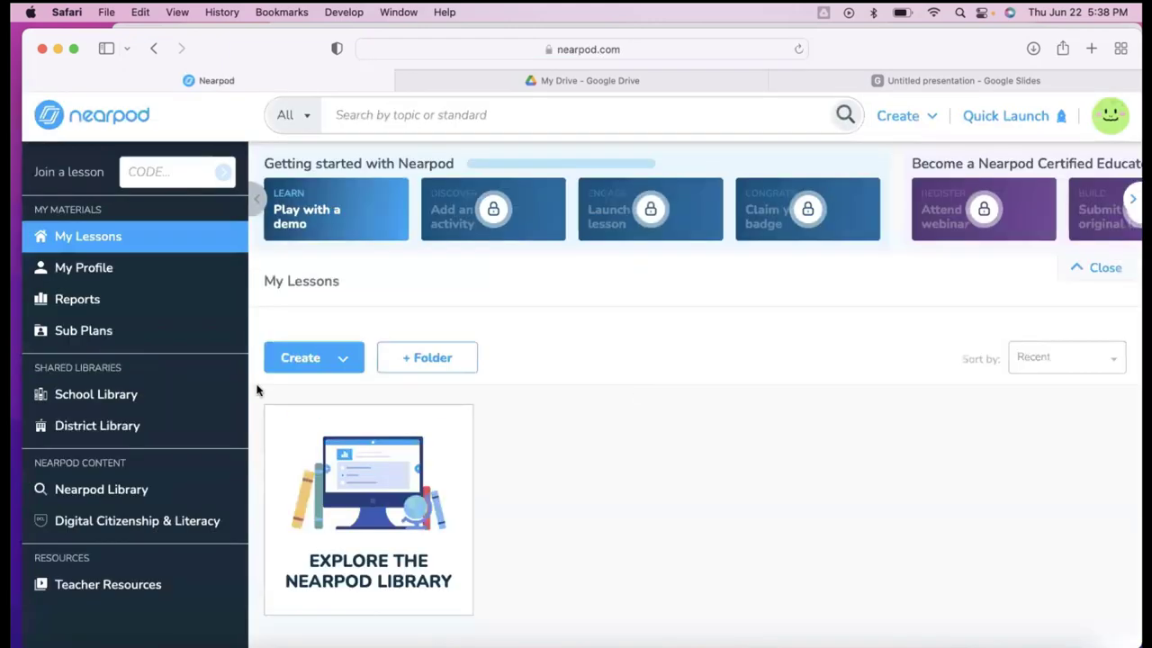
Step: Open the F451-Lesson2 (1) report for the May 1, 2023 1:58 pm session and review its student participation and score summary
{"action": "left_click", "coordinate": [110, 306]}
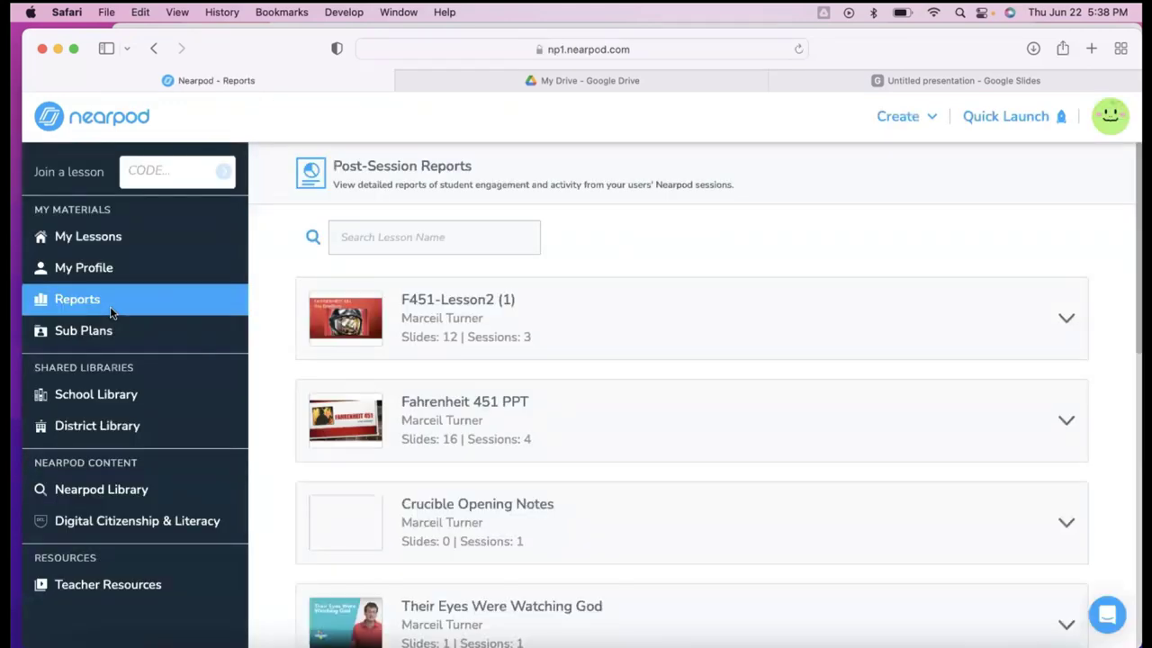
{"action": "left_click", "coordinate": [534, 319]}
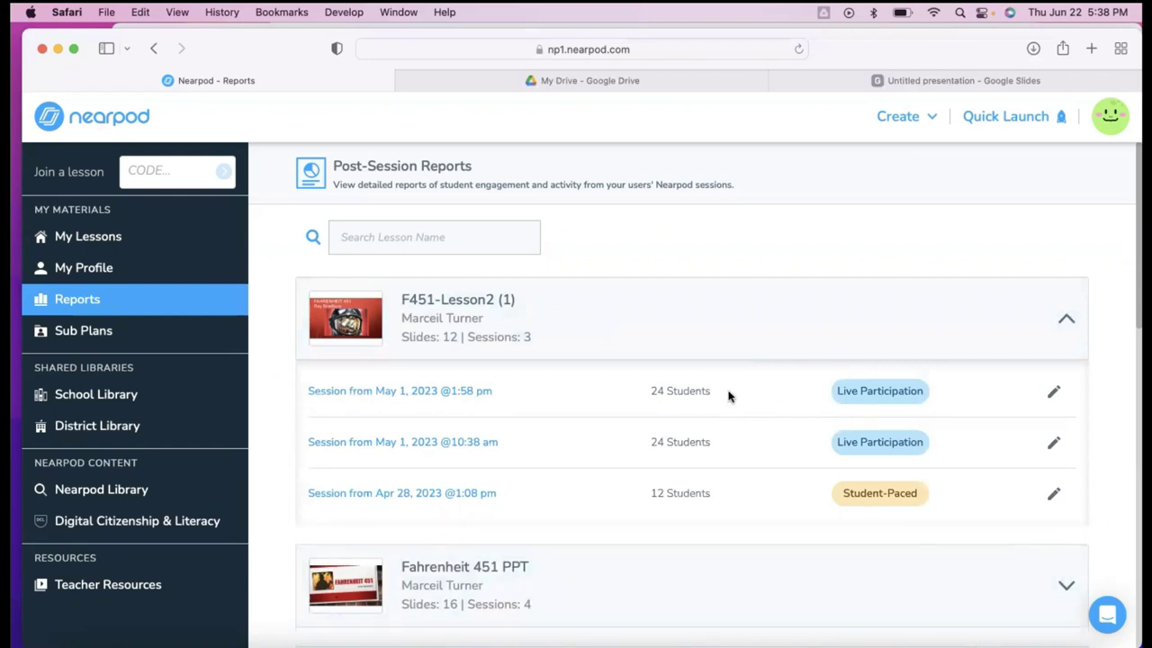
{"action": "left_click", "coordinate": [483, 393]}
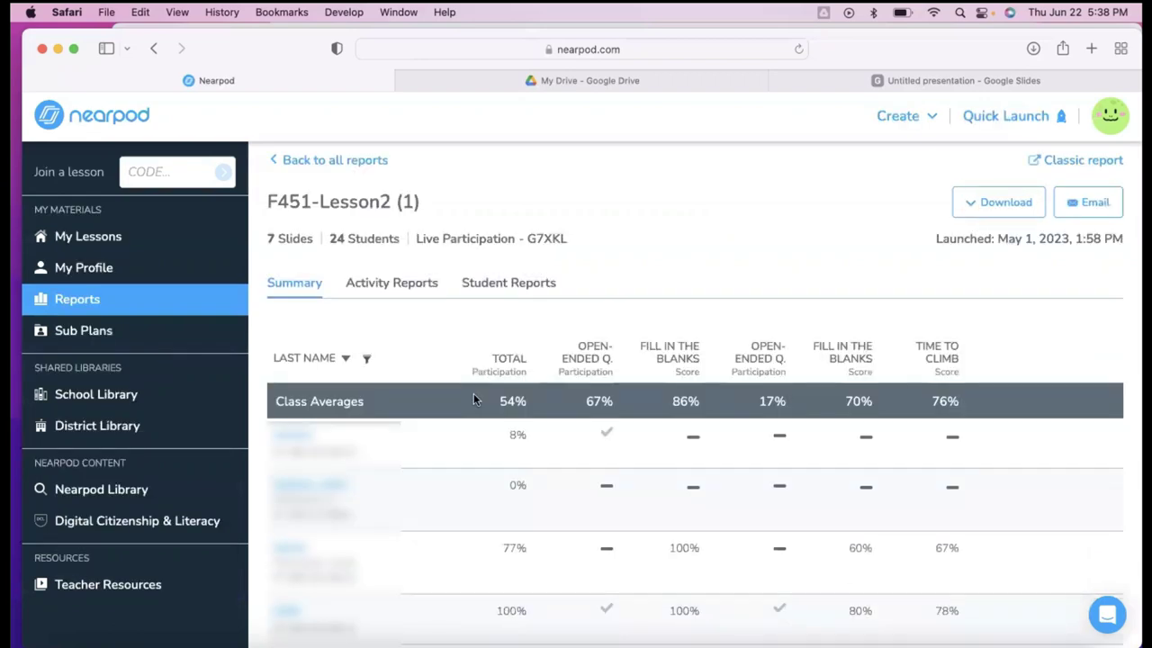
{"action": "scroll", "coordinate": [530, 414], "scroll_direction": "down", "scroll_amount": 3}
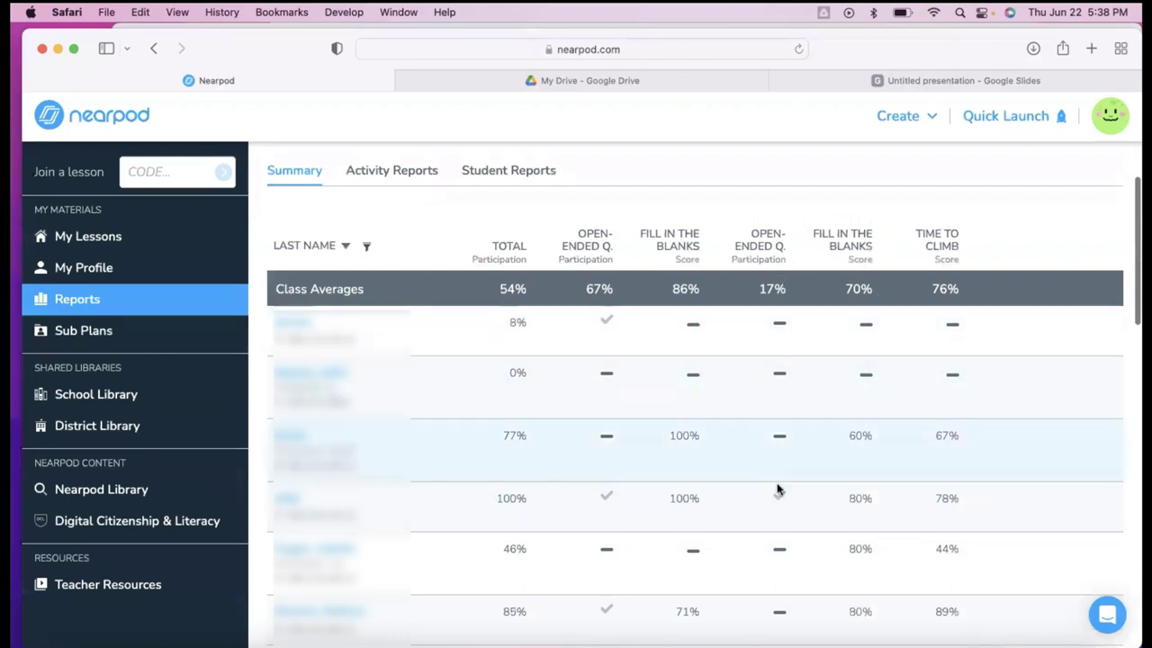
{"action": "scroll", "coordinate": [782, 503], "scroll_direction": "down", "scroll_amount": 5}
{"action": "scroll", "coordinate": [780, 504], "scroll_direction": "down", "scroll_amount": 4}
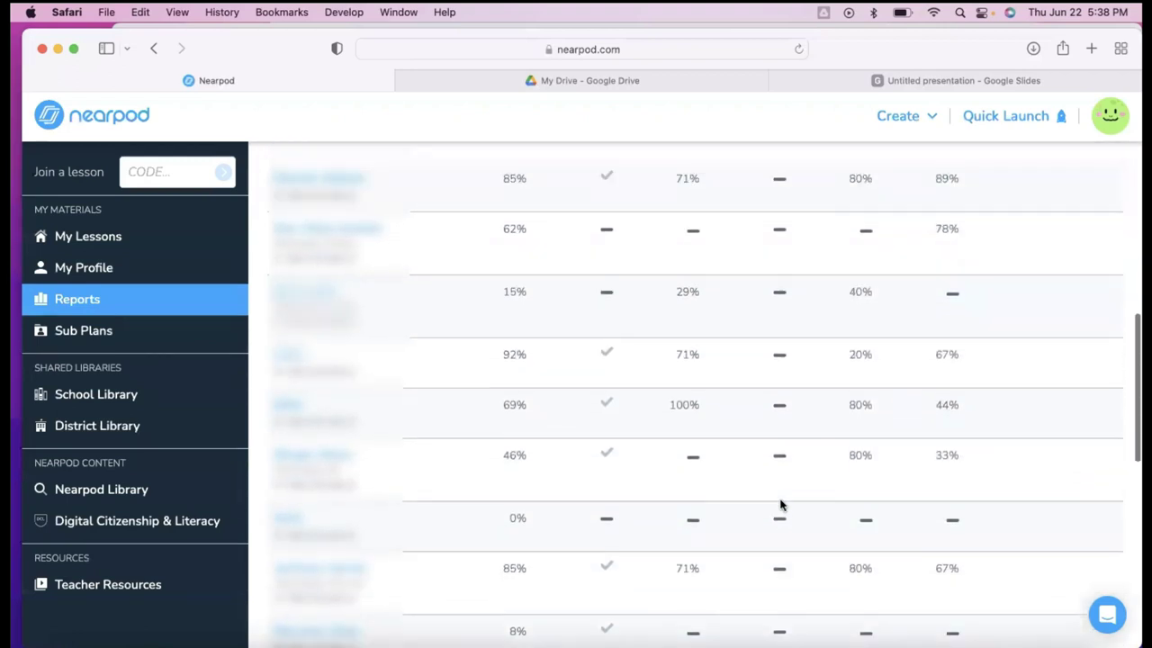
{"action": "scroll", "coordinate": [774, 441], "scroll_direction": "up", "scroll_amount": 6}
Step: Open one student's individual report and examine the answers and scores for each activity
{"action": "left_click", "coordinate": [296, 391]}
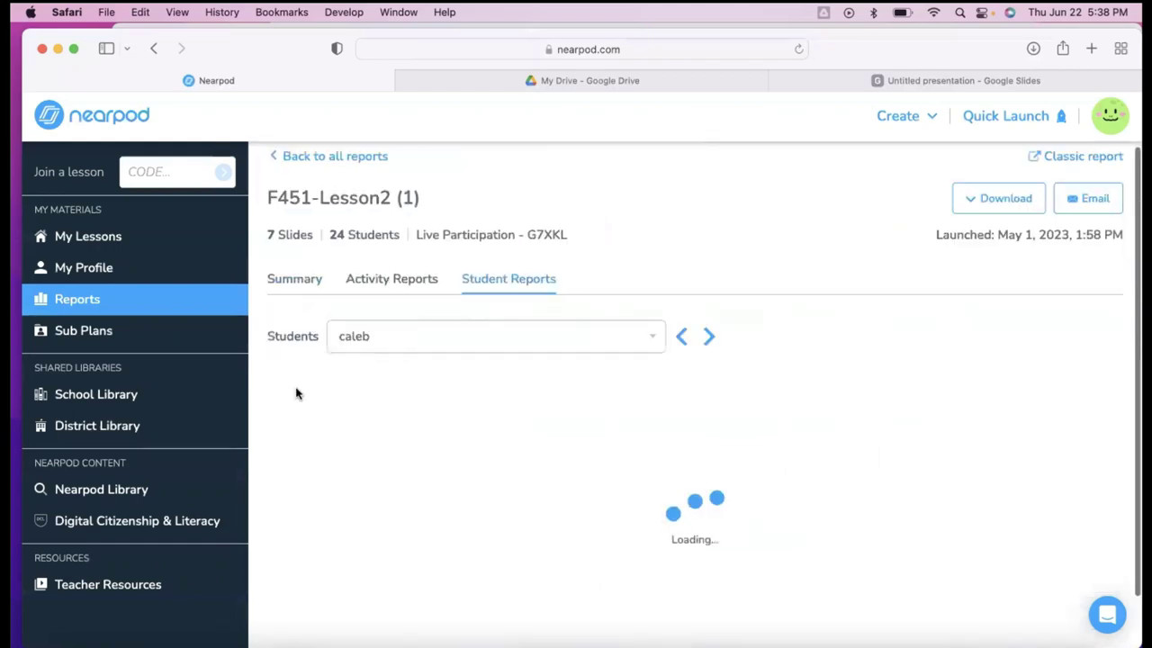
{"action": "scroll", "coordinate": [807, 370], "scroll_direction": "down", "scroll_amount": 3}
{"action": "scroll", "coordinate": [815, 294], "scroll_direction": "down", "scroll_amount": 8}
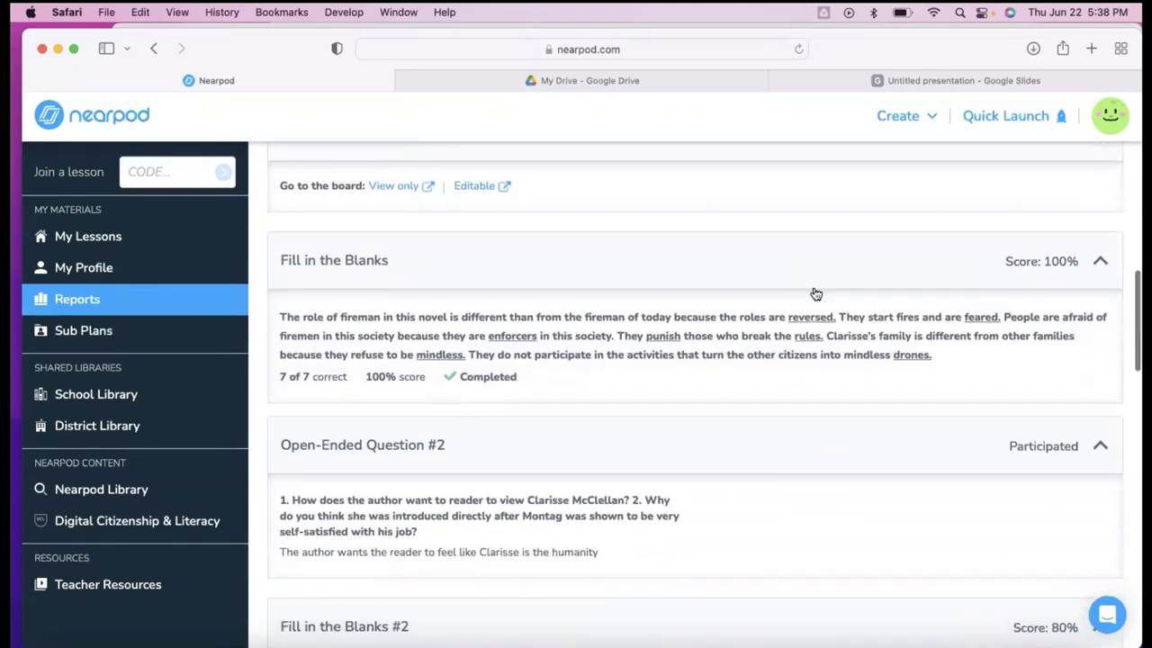
{"action": "scroll", "coordinate": [765, 306], "scroll_direction": "up", "scroll_amount": 10}
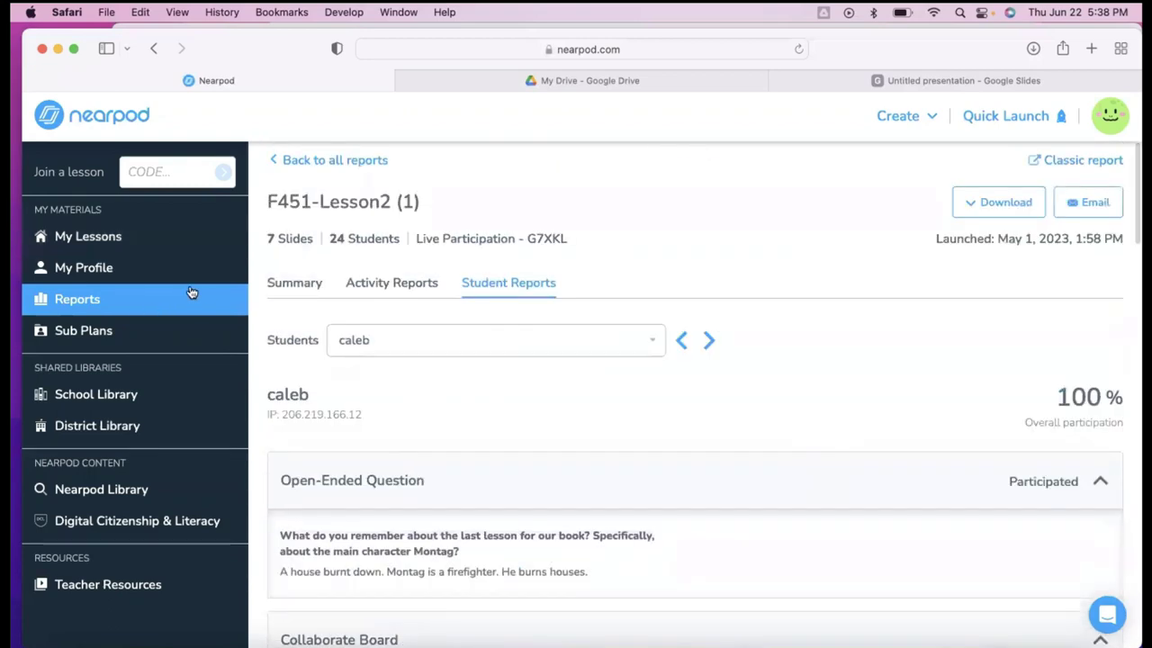
Step: Return to My Lessons and launch the MetamorphosisDay1 lesson as a Student-Paced session
{"action": "left_click", "coordinate": [118, 313]}
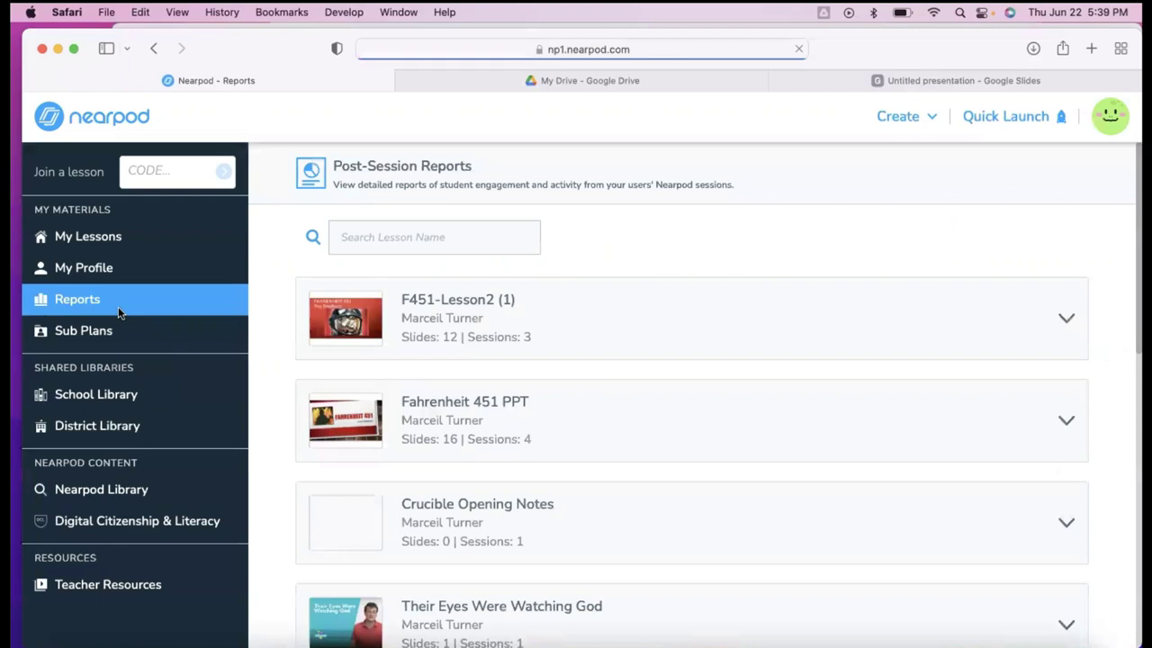
{"action": "left_click", "coordinate": [112, 249]}
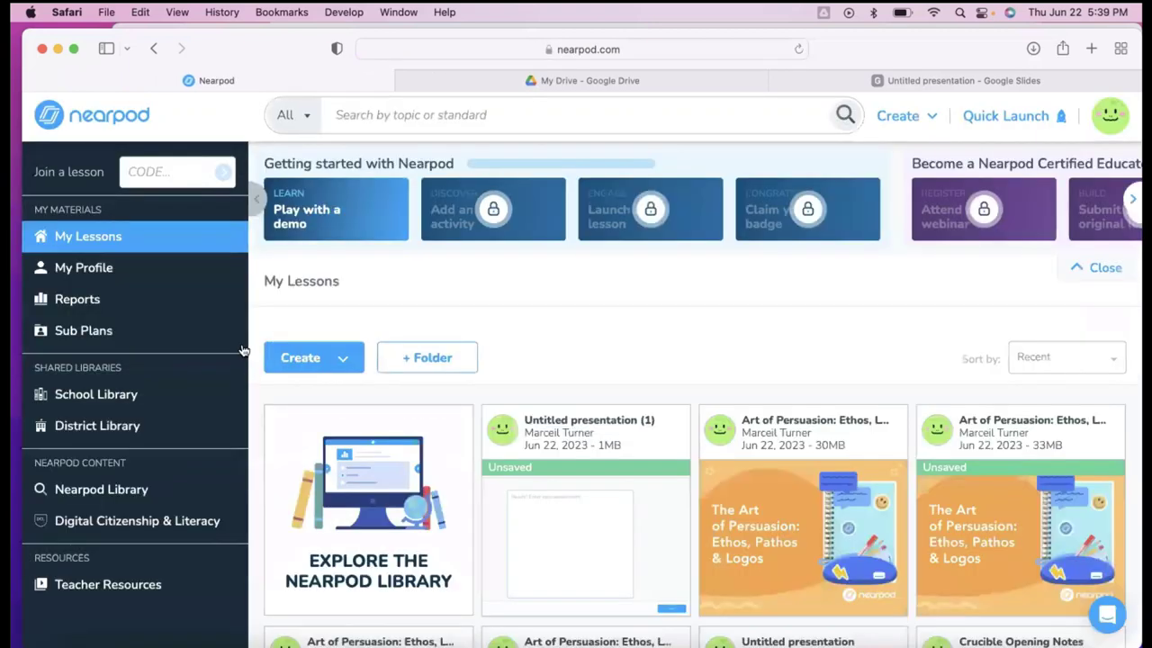
{"action": "scroll", "coordinate": [805, 422], "scroll_direction": "down", "scroll_amount": 5}
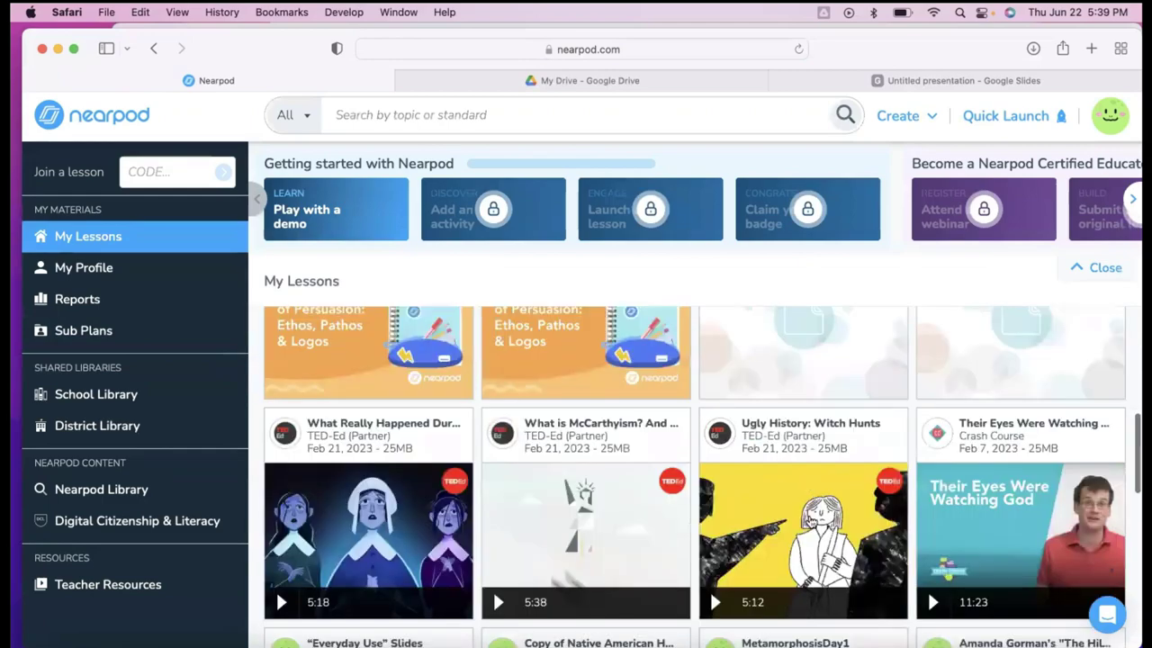
{"action": "scroll", "coordinate": [933, 396], "scroll_direction": "down", "scroll_amount": 4}
{"action": "scroll", "coordinate": [933, 396], "scroll_direction": "up", "scroll_amount": 1}
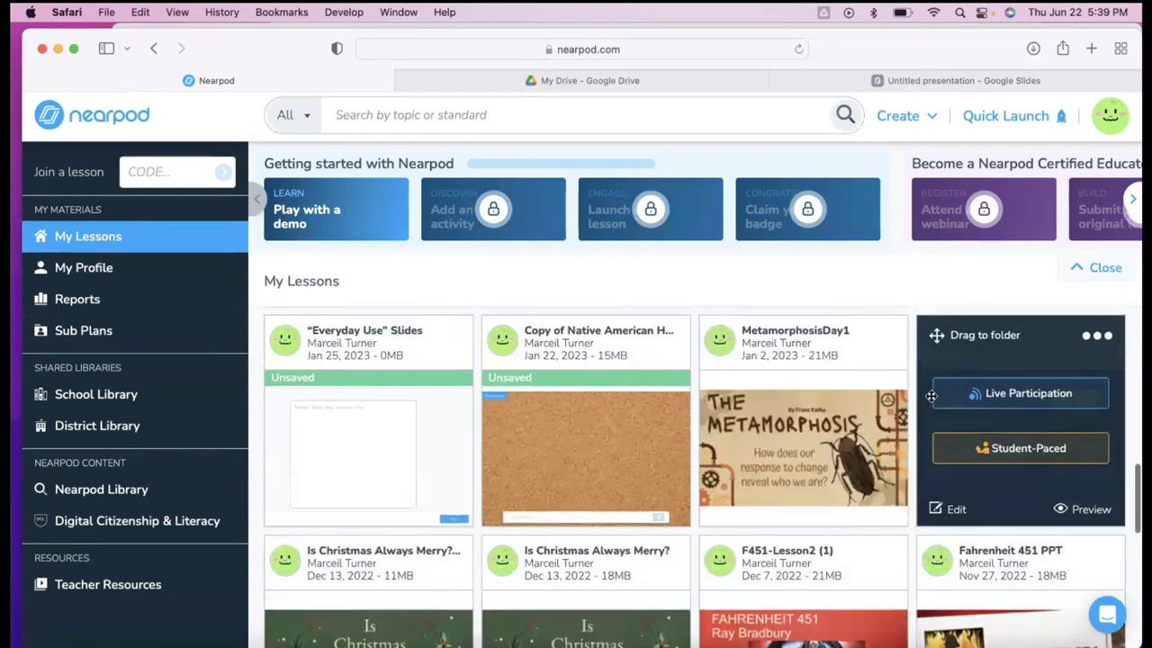
{"action": "left_click", "coordinate": [807, 451]}
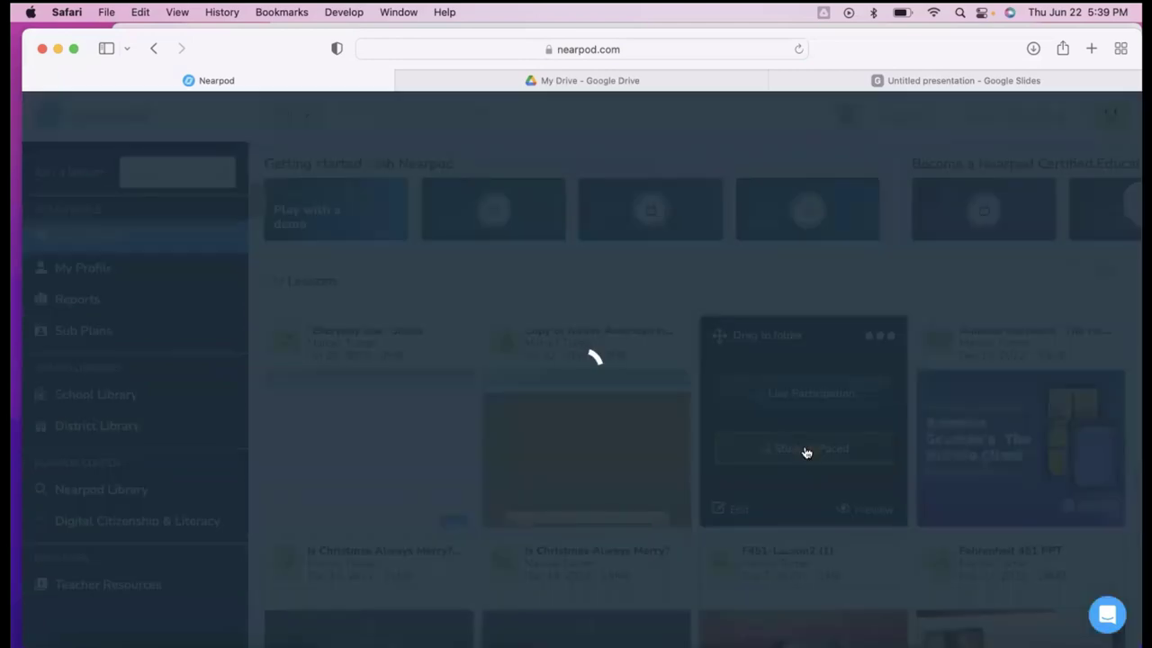